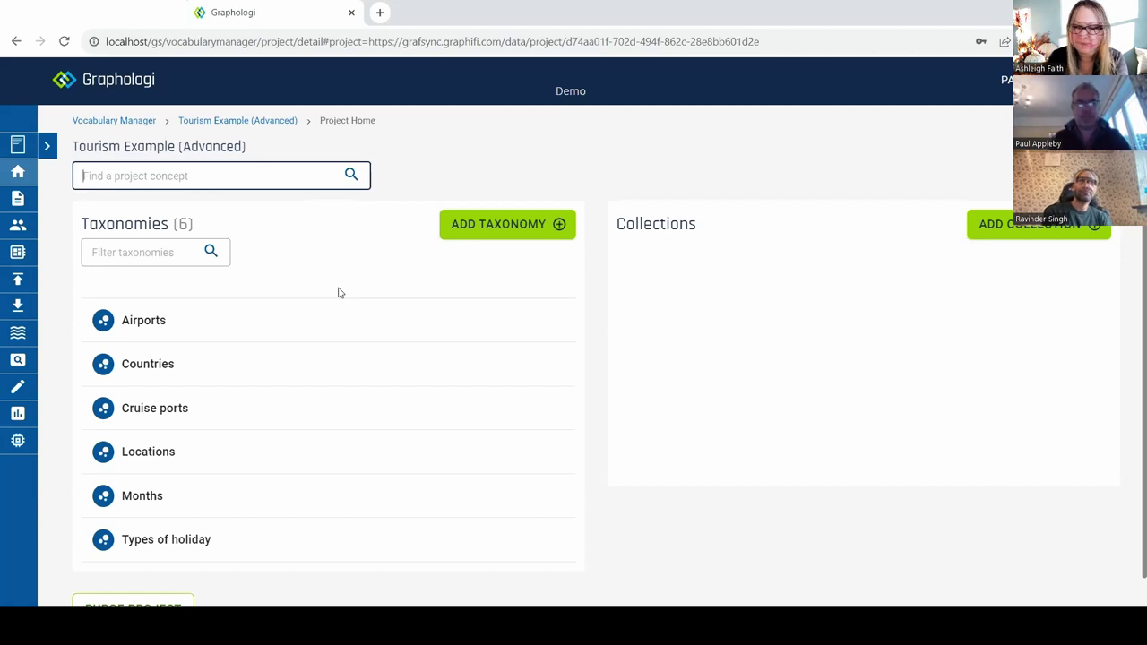
Open the East Midlands concept in the Airports taxonomy and examine its Tourism model global and template properties
left_click(166, 323)
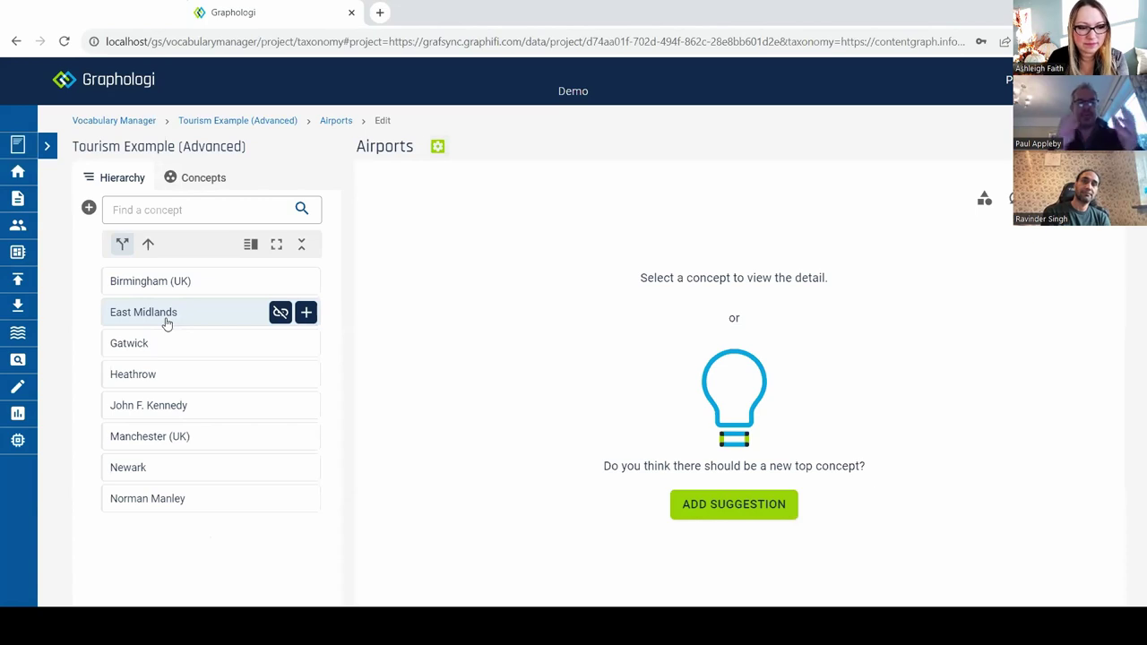
left_click(167, 323)
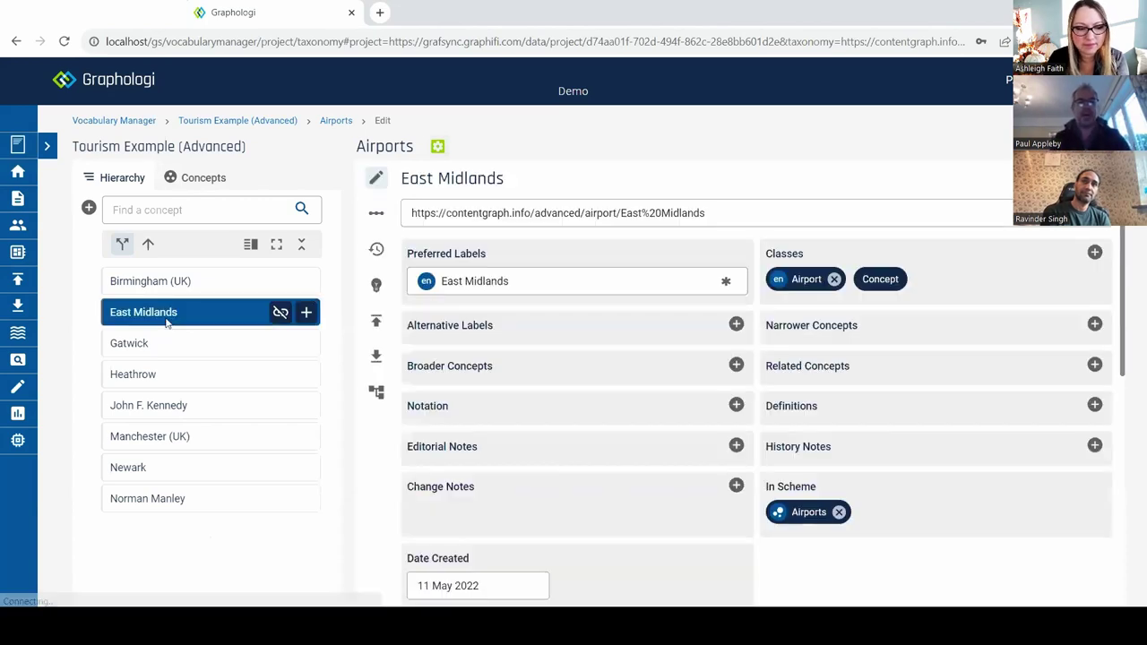
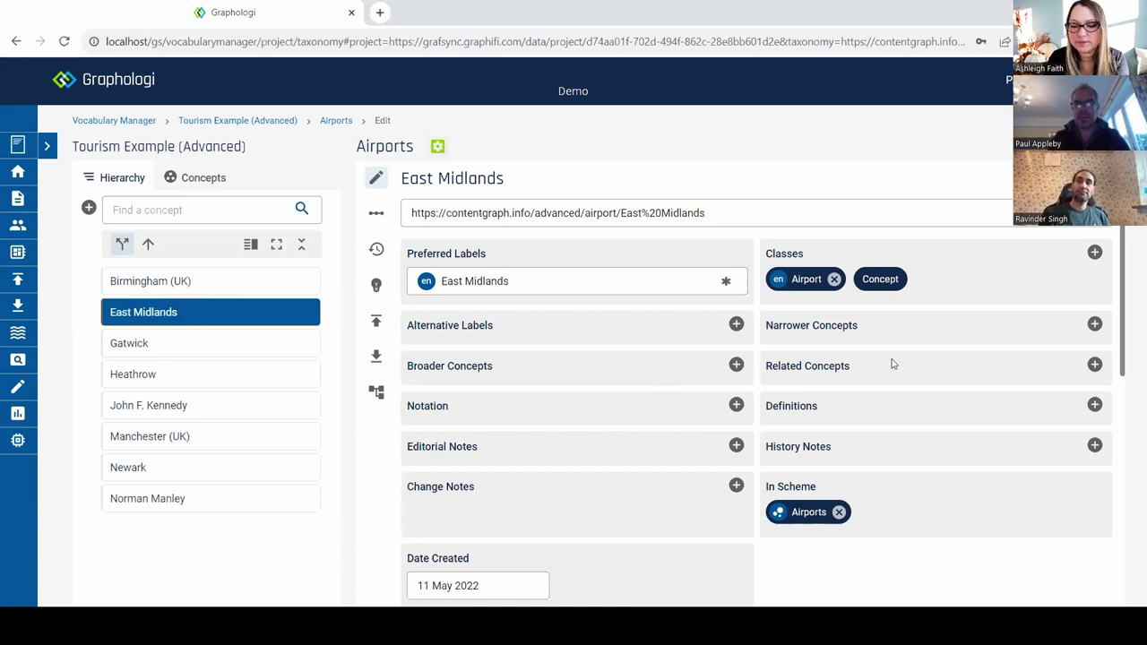
mouse_move(804, 285)
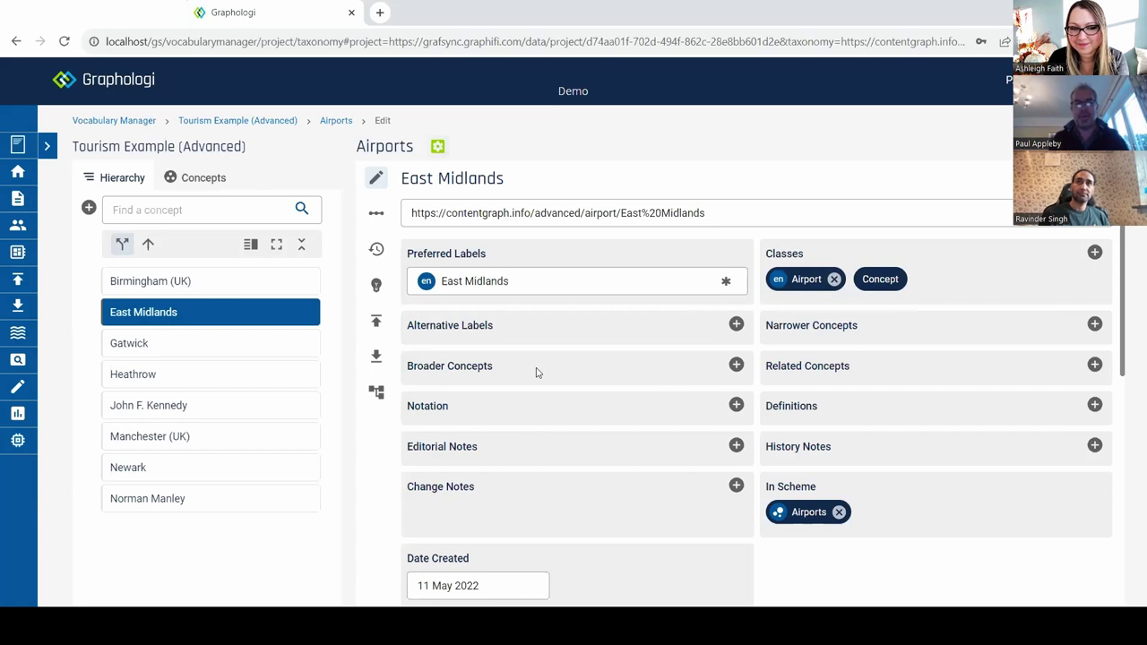
scroll(538, 373, "down", 3)
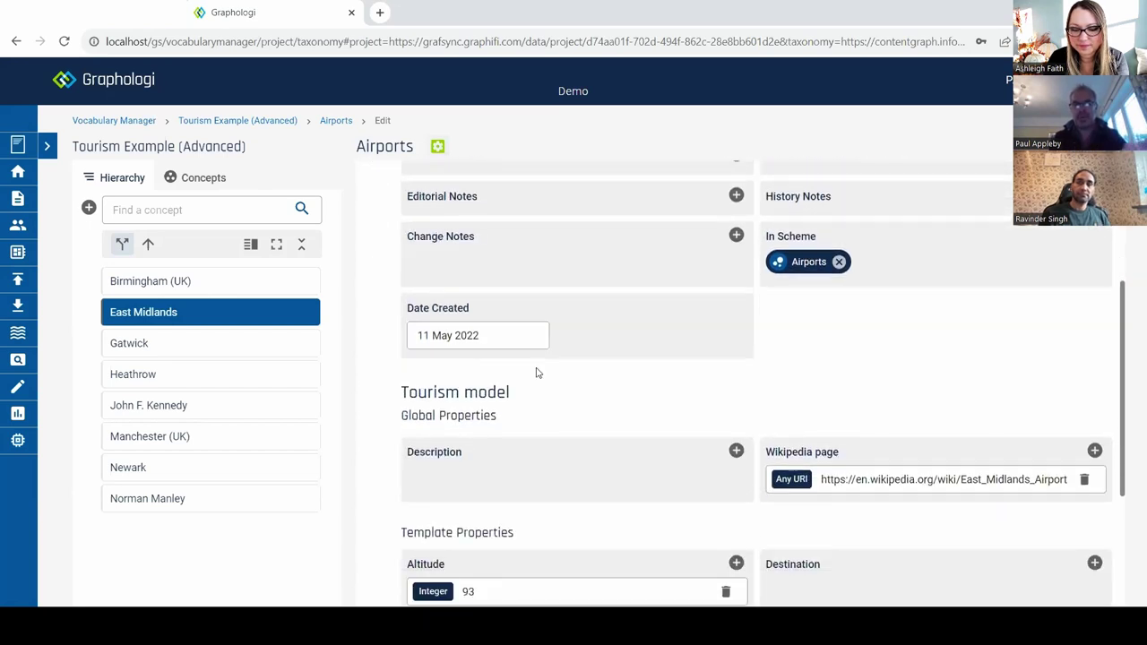
scroll(537, 373, "down", 3)
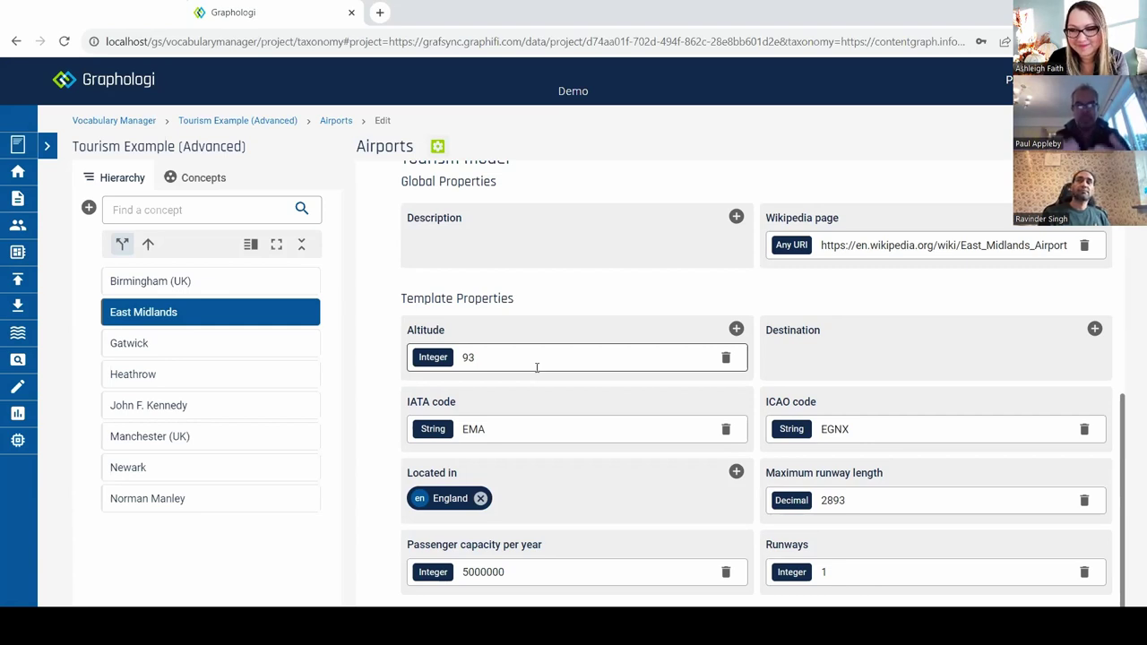
Examine the Airport template under the project's associated ontology projects, including the targets selectable for its Located in property
left_click(19, 255)
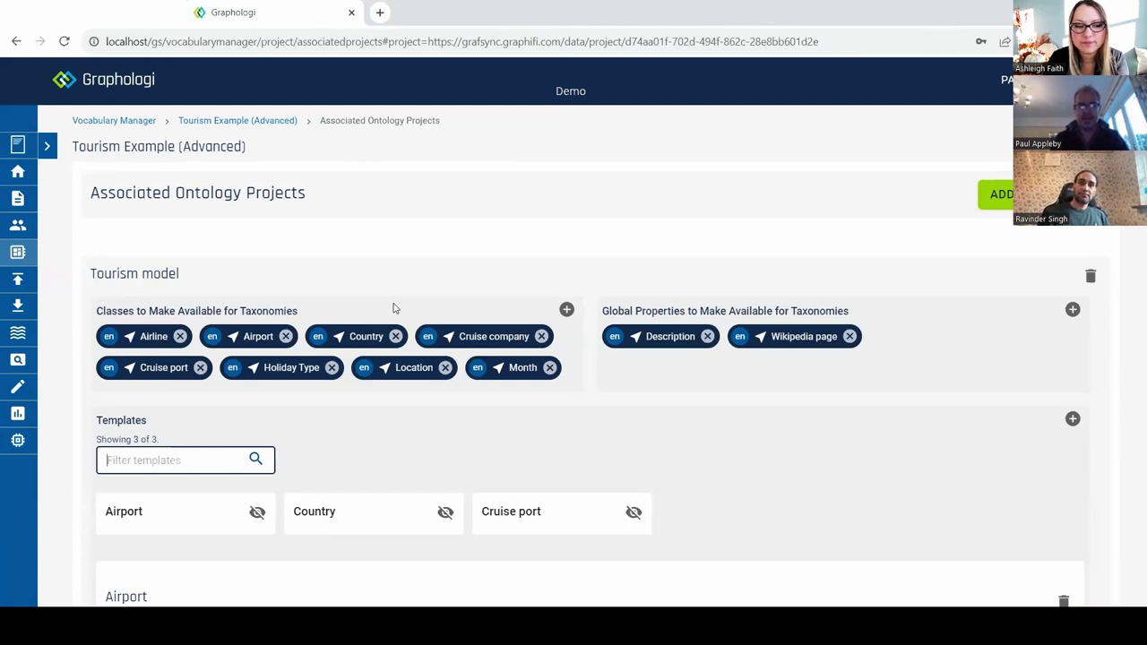
scroll(522, 423, "down", 2)
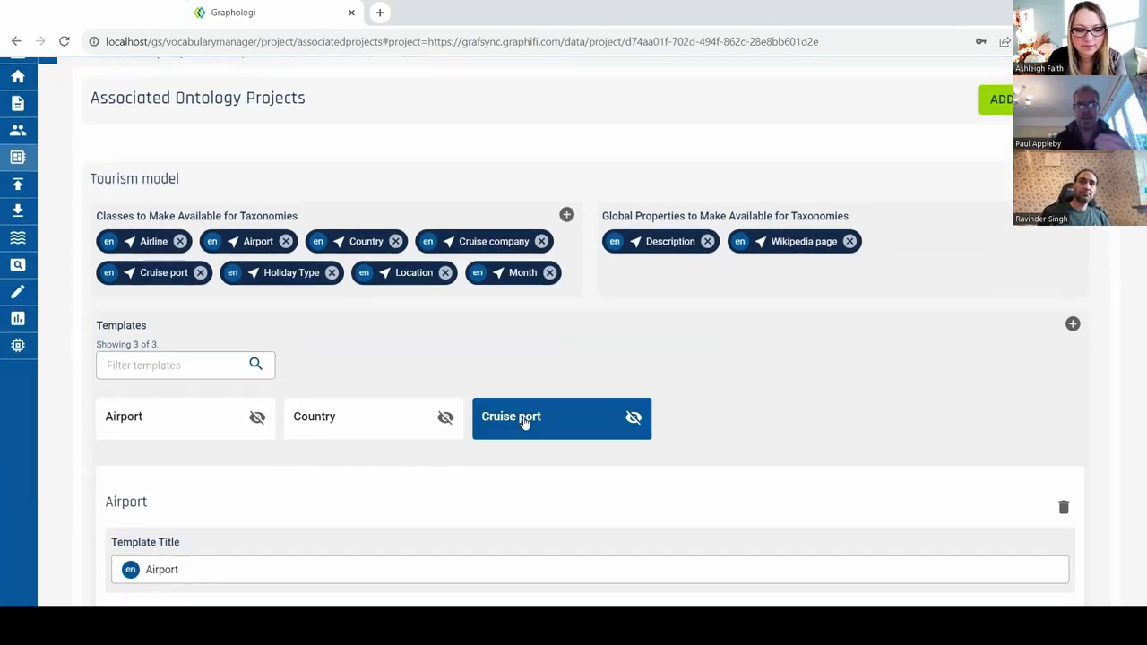
scroll(526, 422, "down", 2)
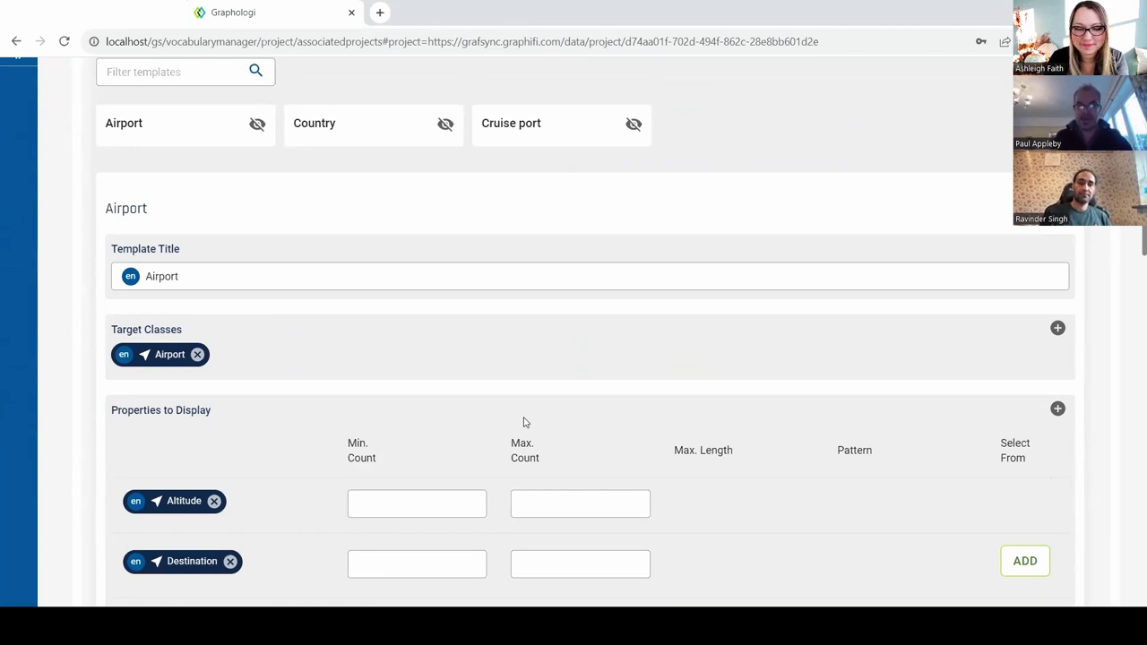
scroll(525, 422, "down", 1)
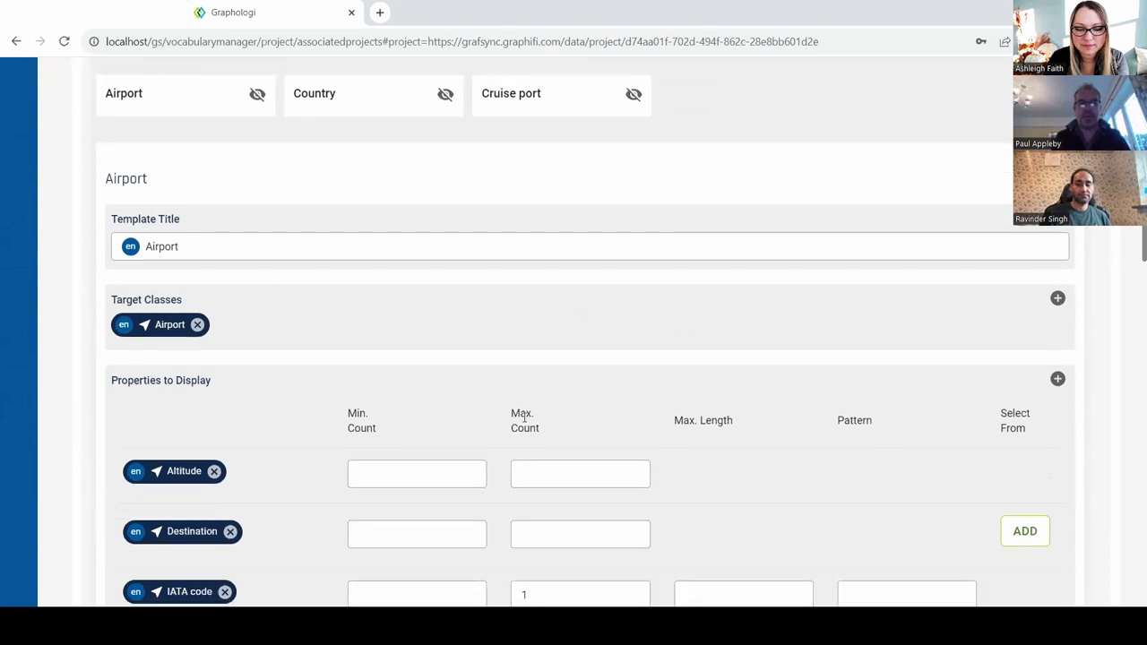
scroll(526, 422, "down", 4)
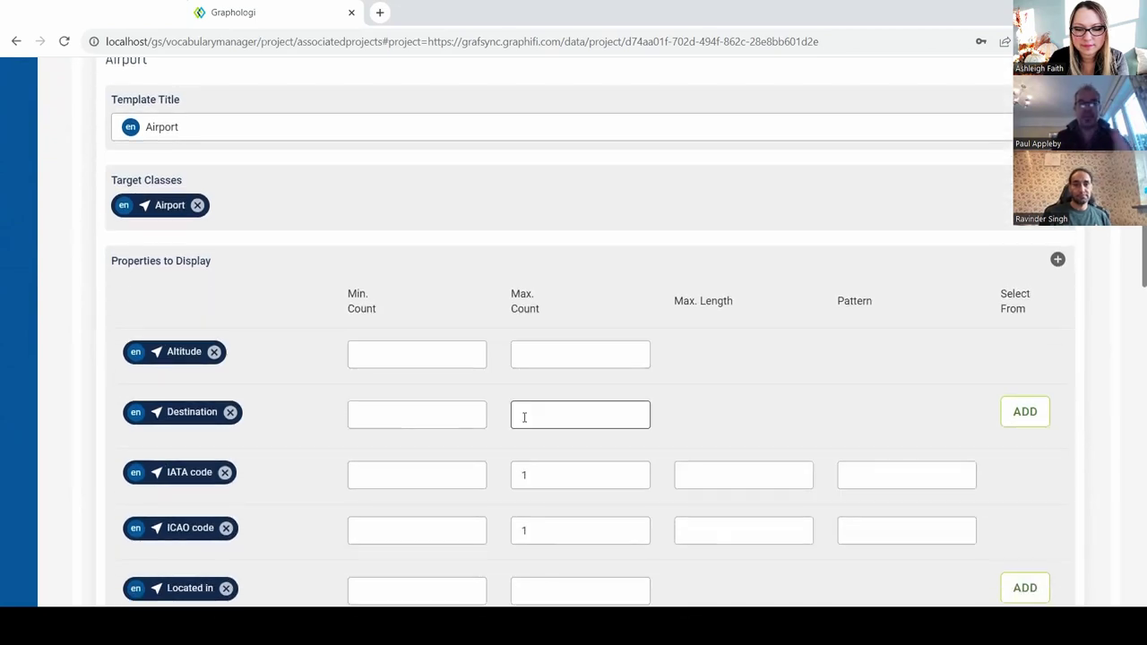
scroll(525, 417, "up", 1)
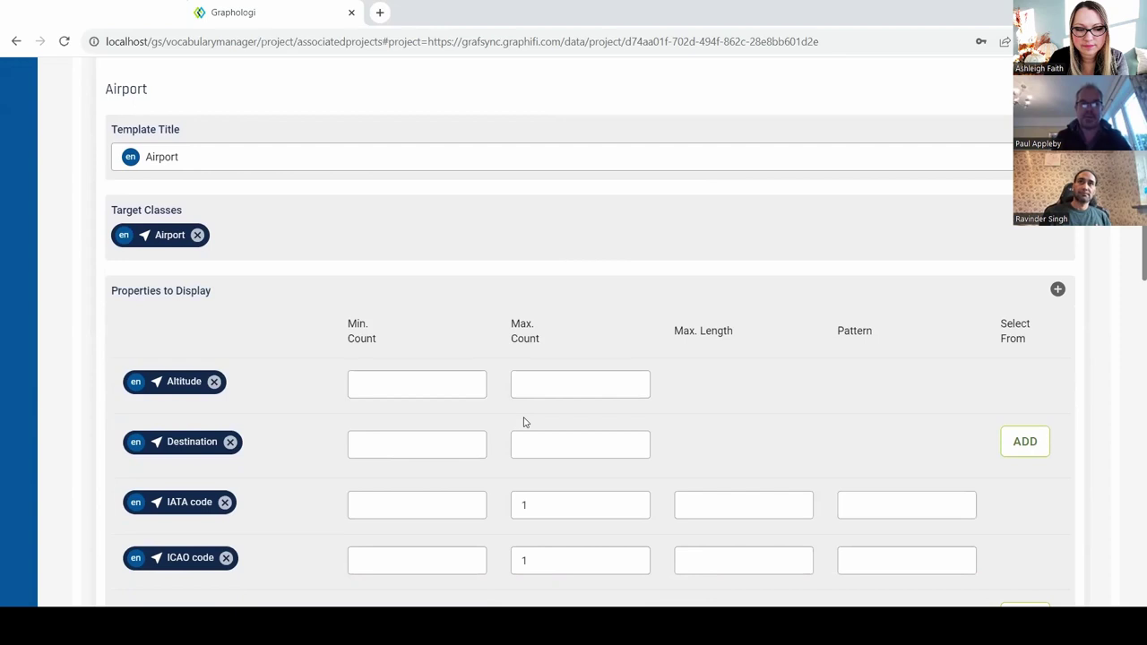
scroll(525, 422, "down", 5)
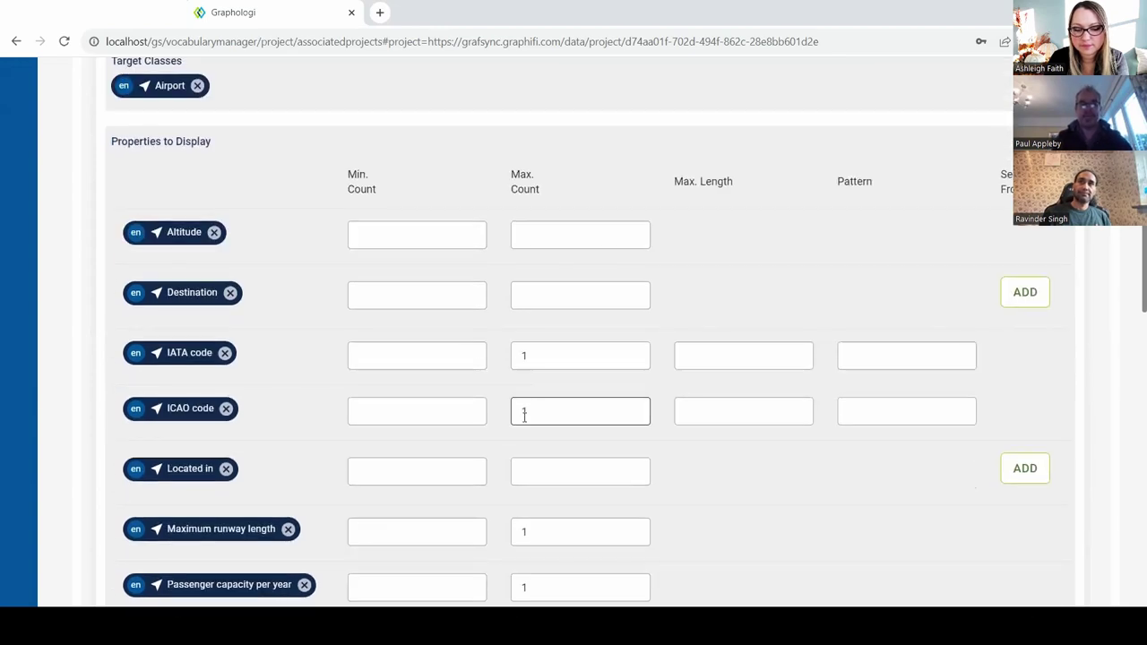
scroll(524, 417, "down", 1)
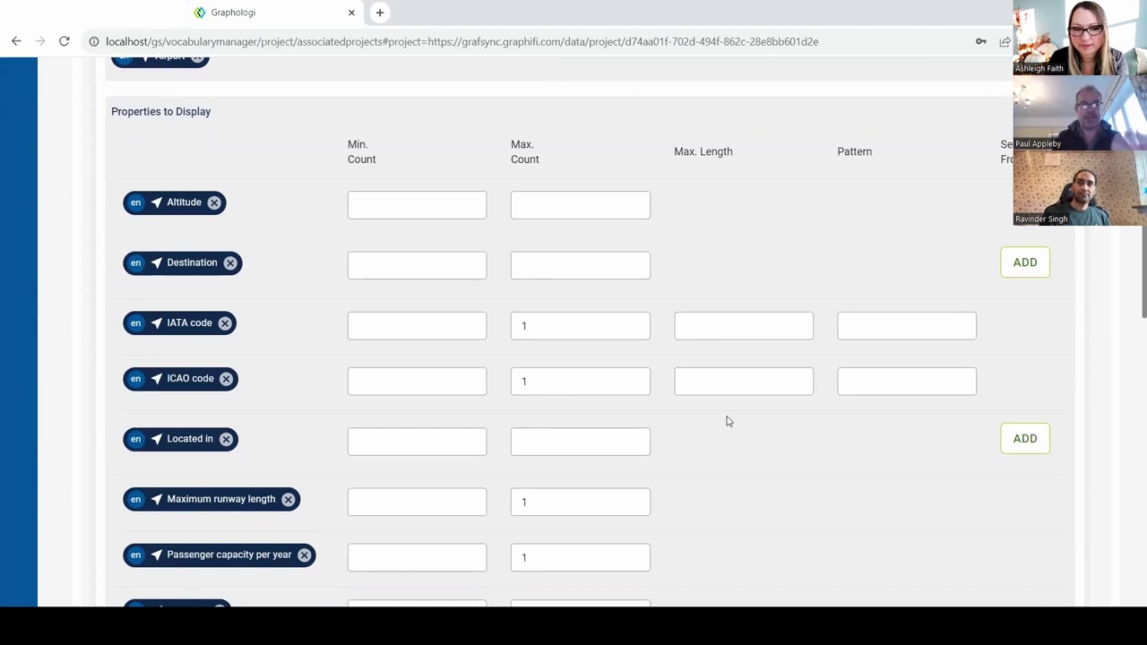
left_click(1024, 439)
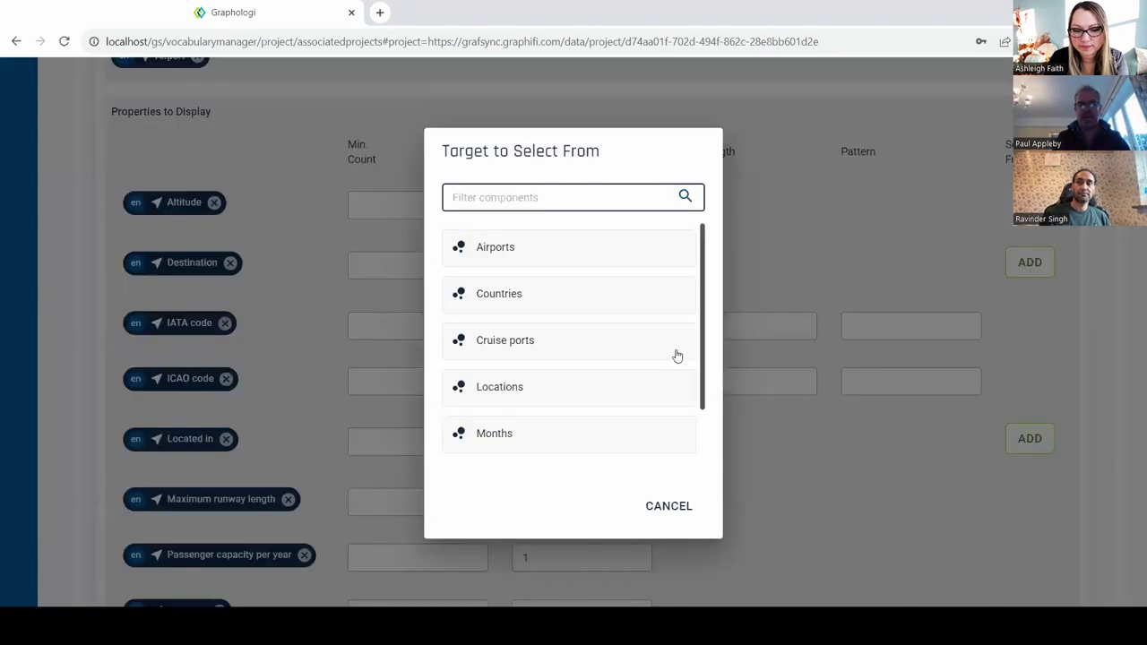
left_click(594, 310)
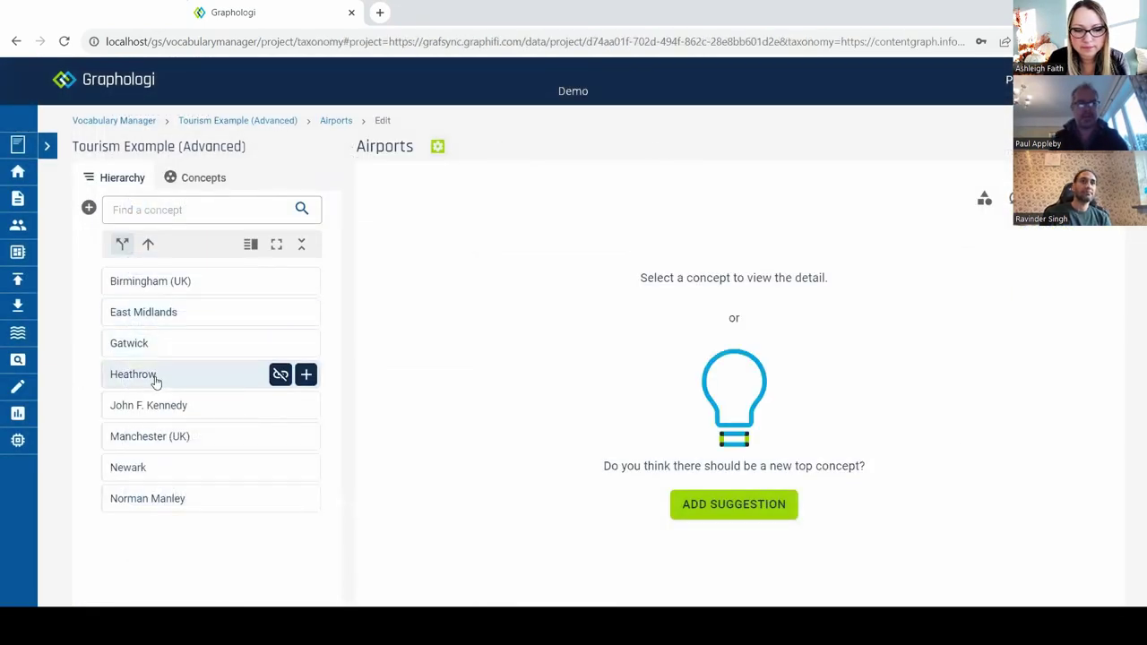
View the Heathrow concept in the Airports taxonomy and review the taxonomy's quality check results
left_click(153, 376)
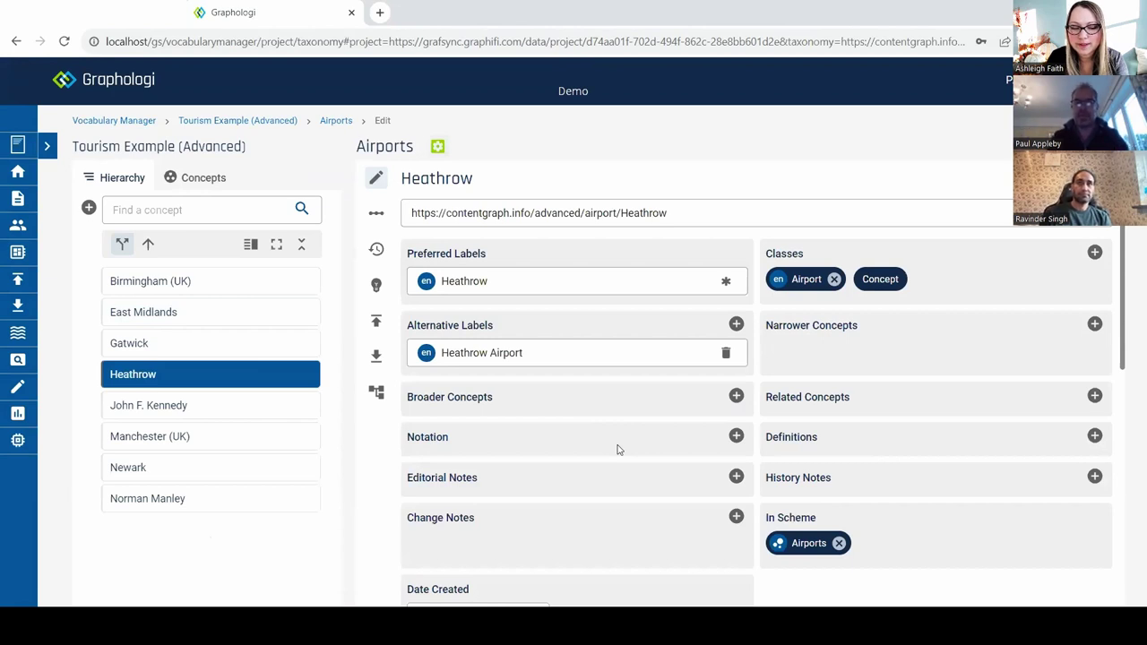
left_click(438, 149)
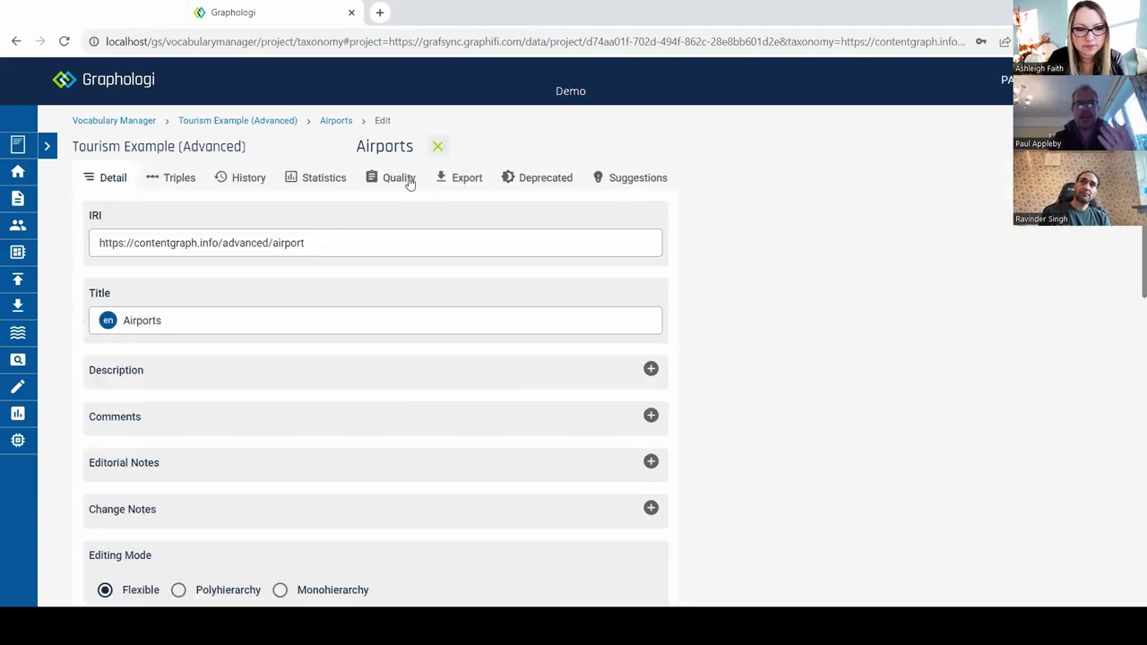
left_click(409, 183)
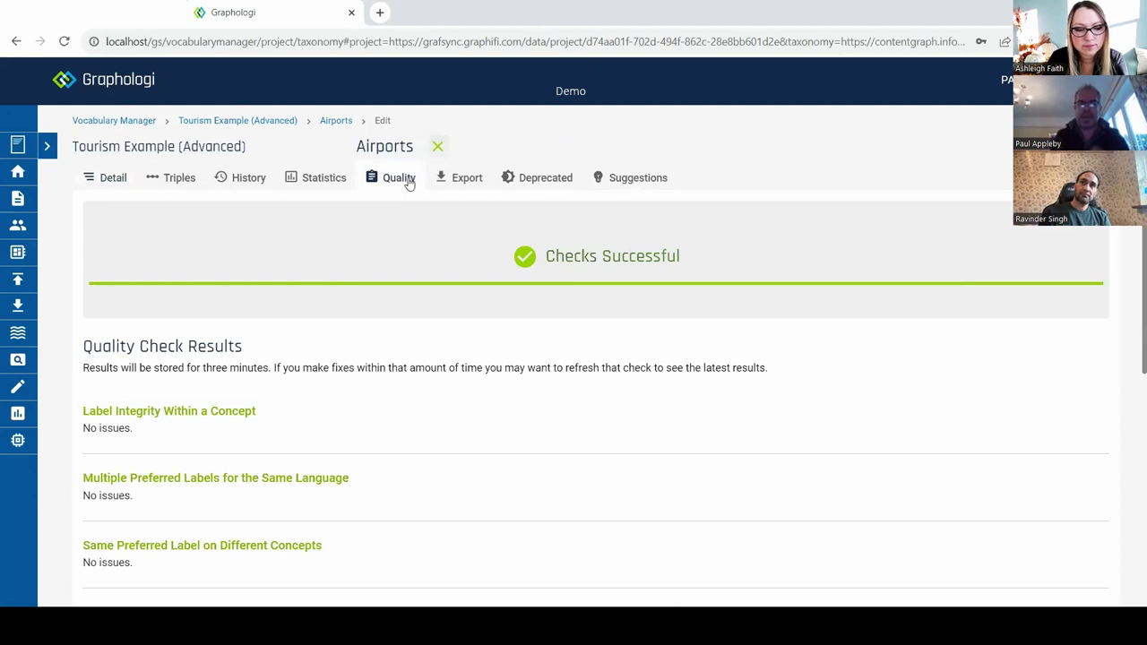
scroll(408, 183, "down", 2)
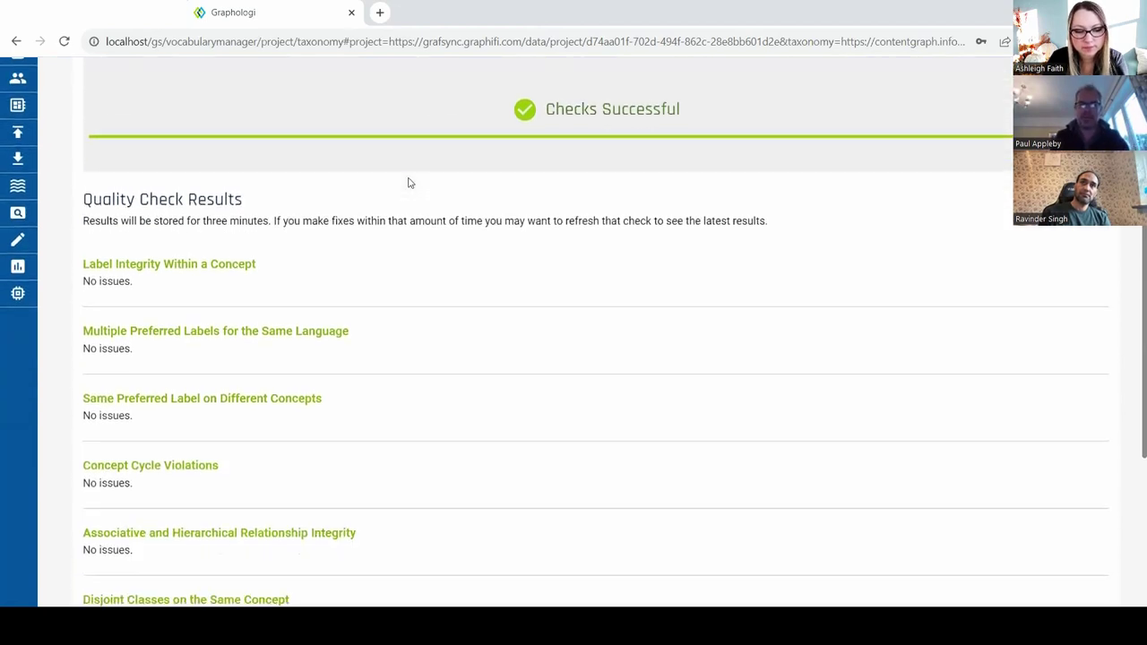
scroll(408, 182, "up", 2)
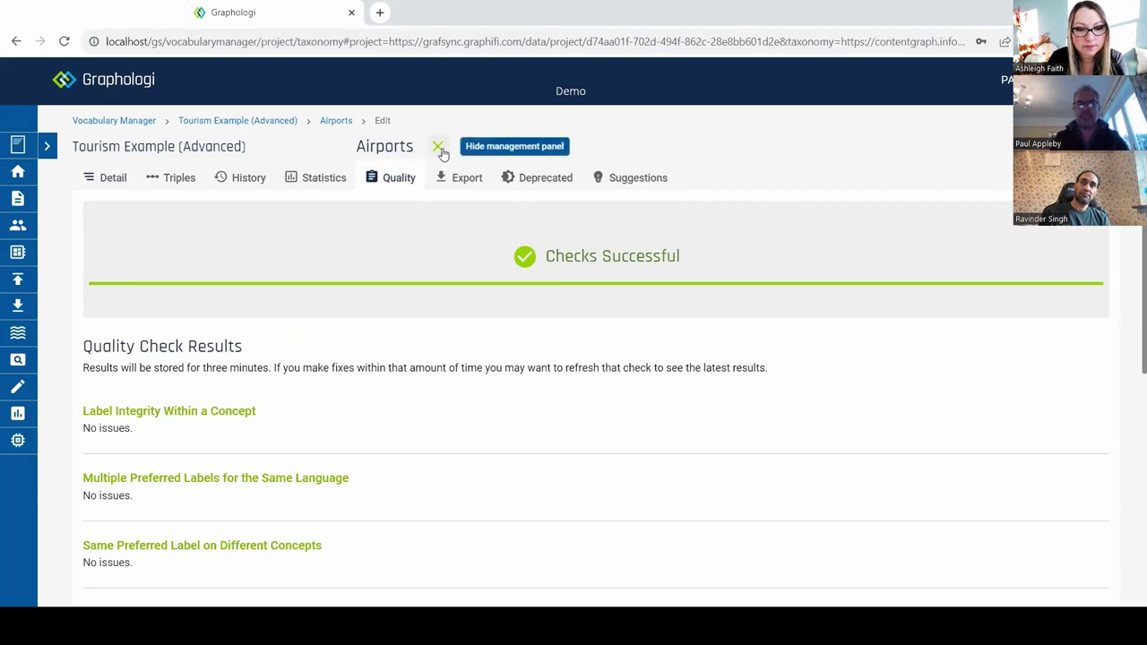
left_click(440, 150)
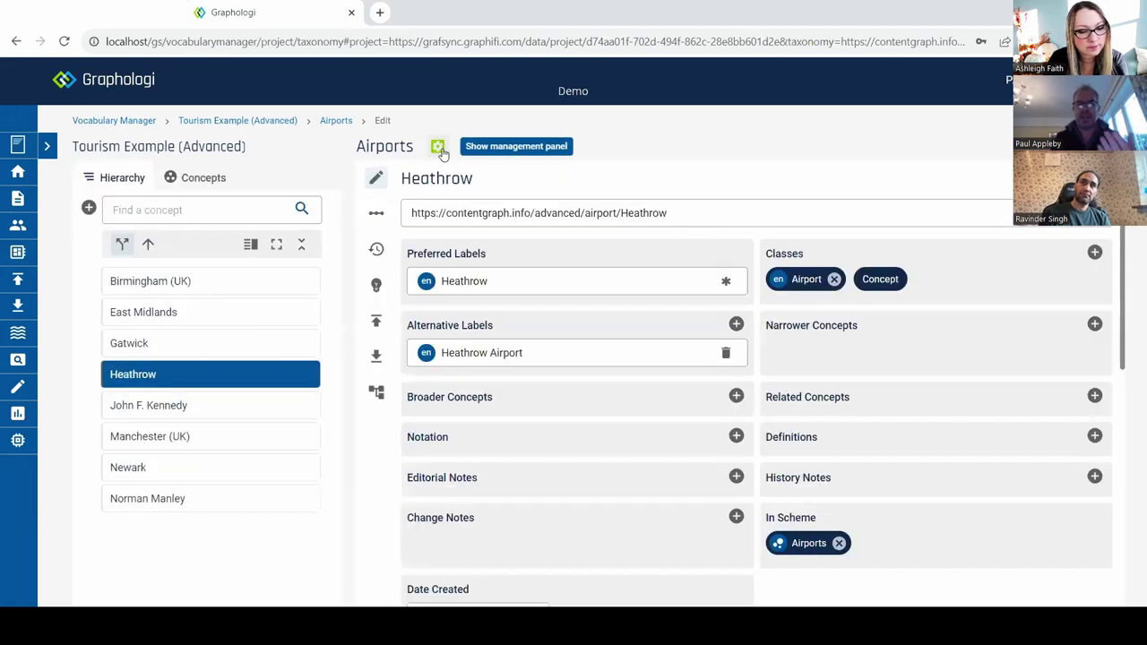
Run the predefined Preferred Label Lengths report for the project and review its chart and table
left_click(18, 414)
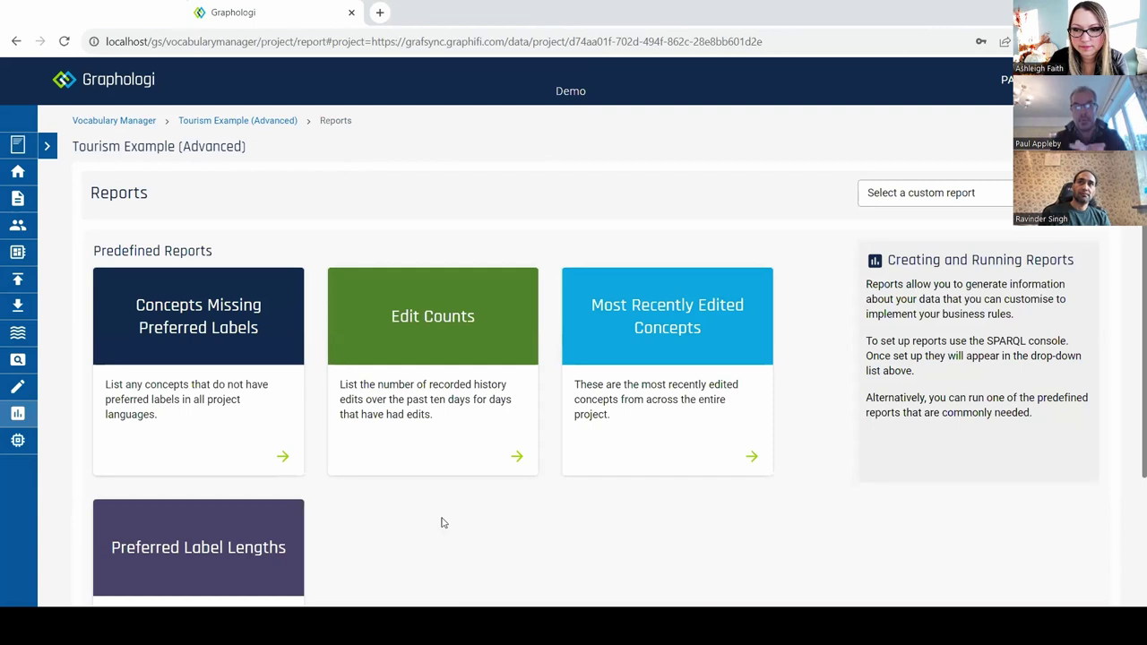
scroll(442, 522, "down", 2)
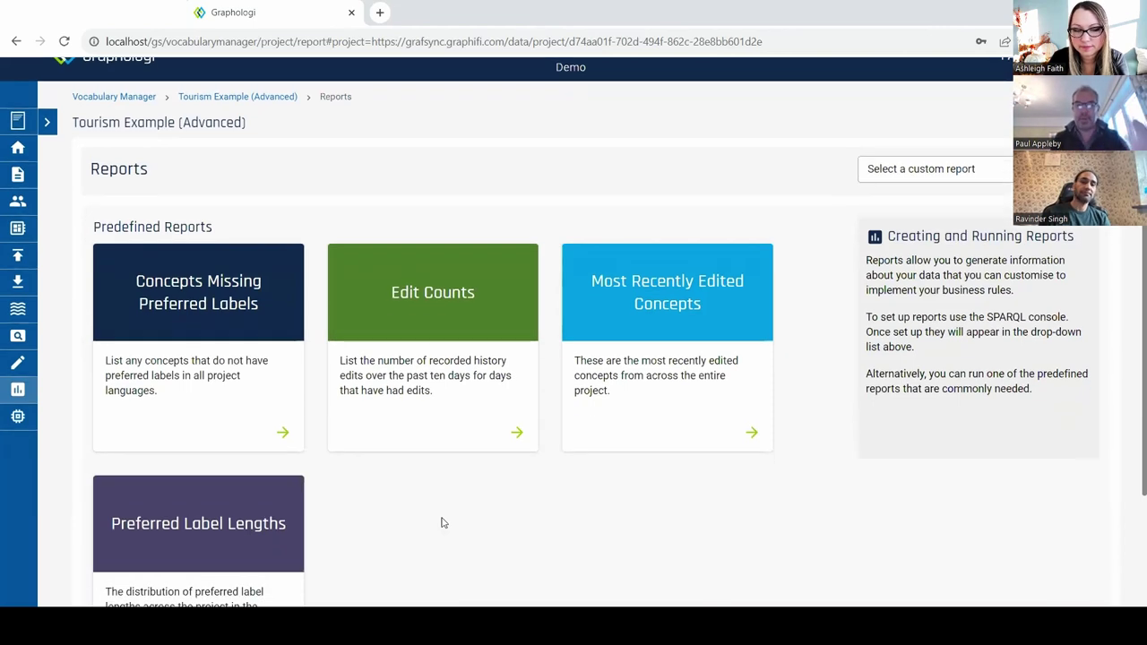
scroll(441, 522, "down", 1)
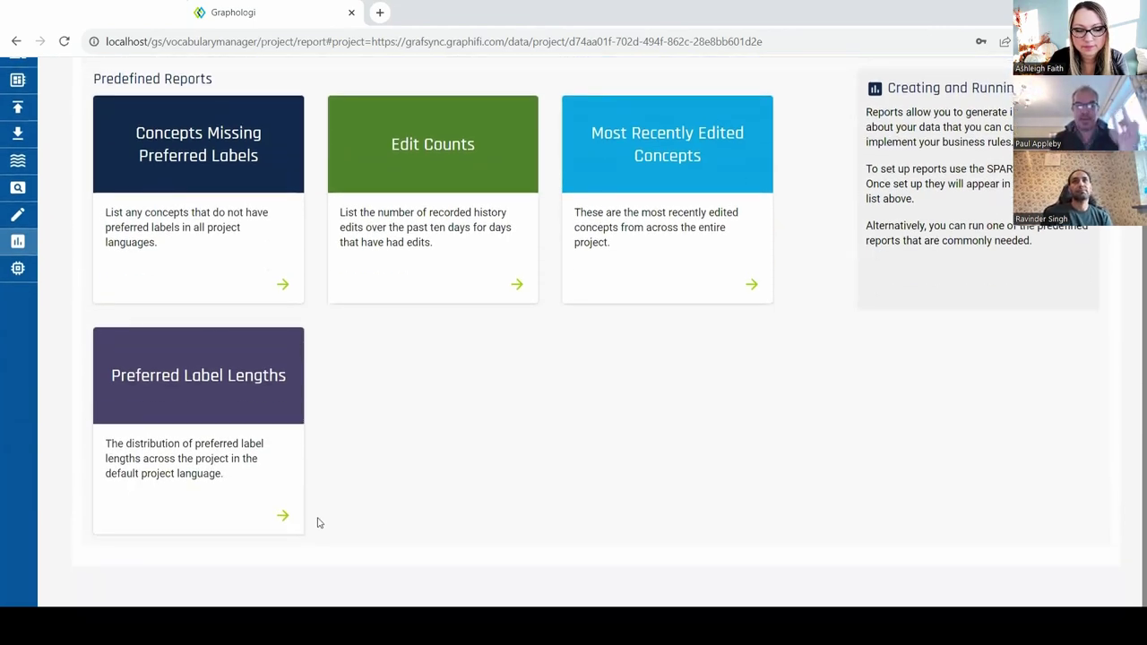
left_click(291, 531)
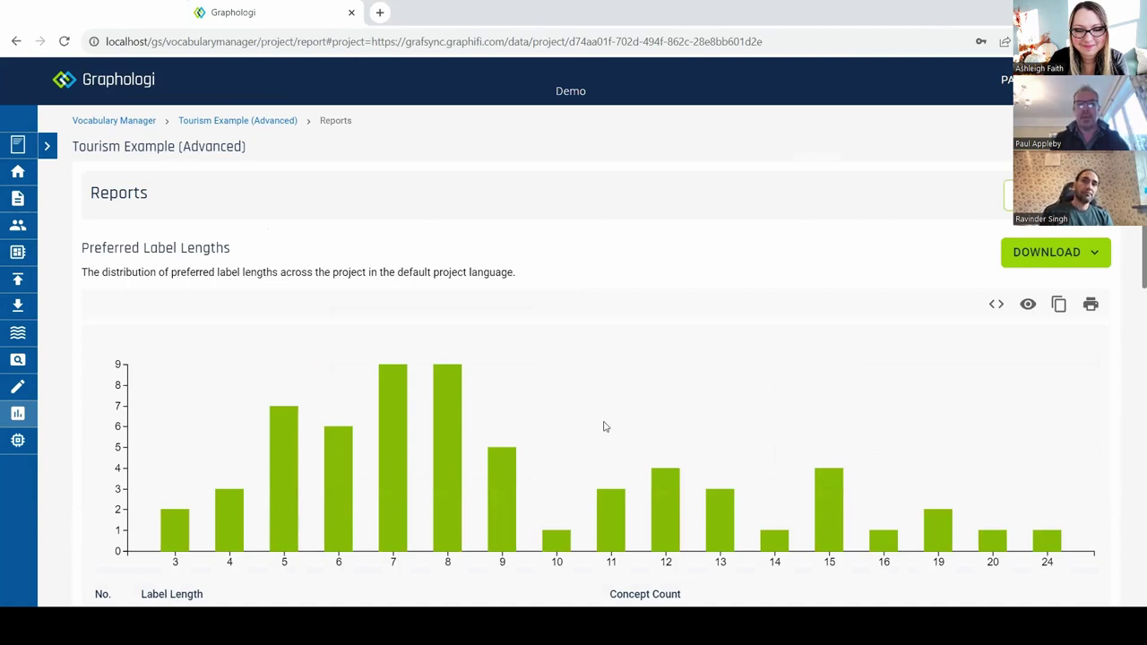
scroll(605, 427, "down", 3)
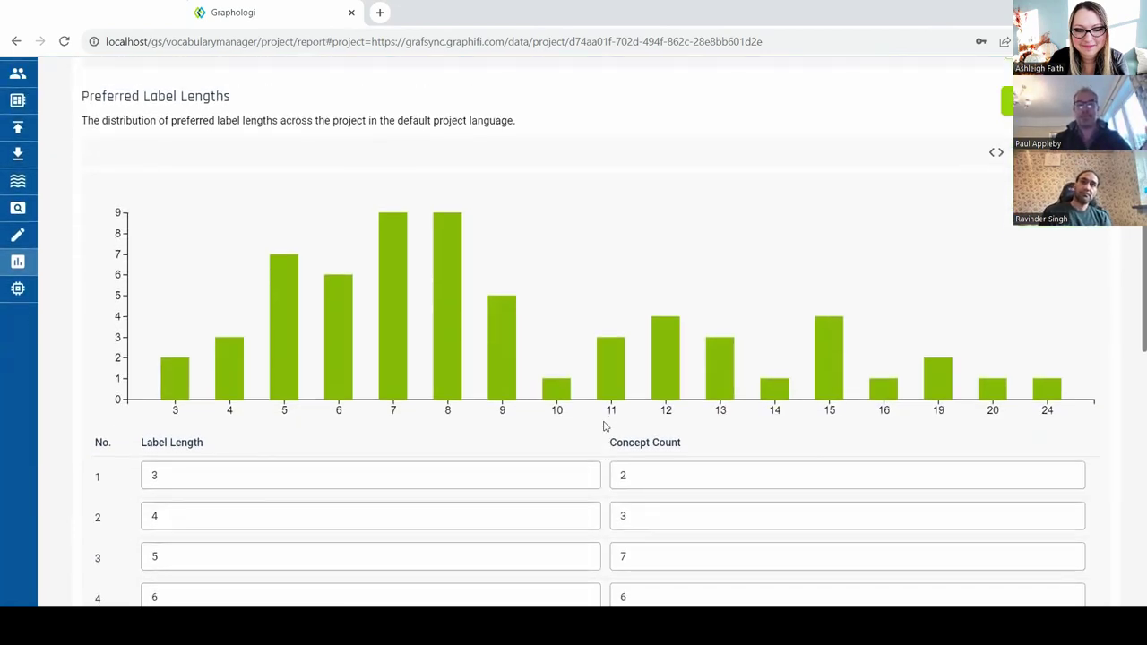
scroll(604, 427, "up", 1)
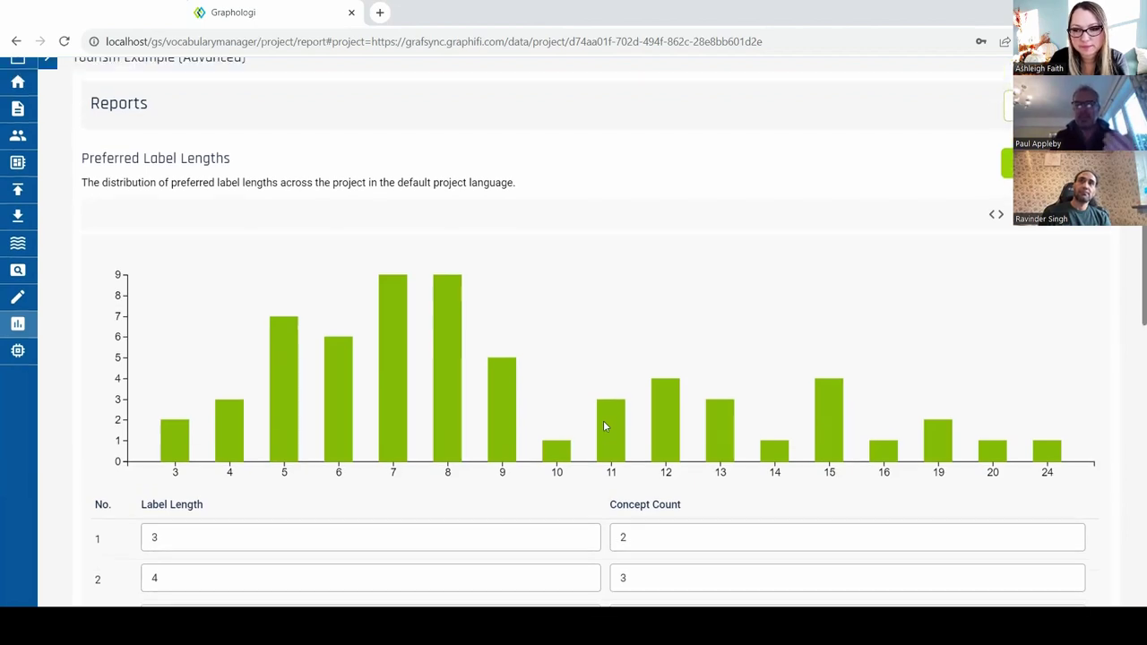
scroll(605, 427, "up", 3)
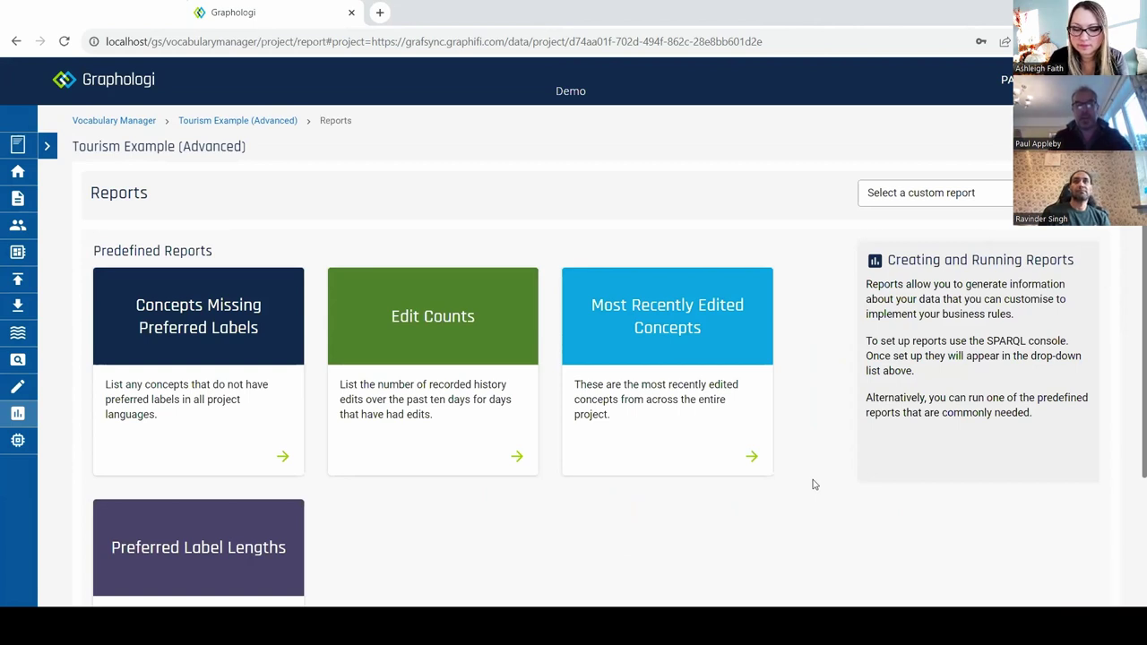
Run the custom report My first query and review its concepts and labels
left_click(961, 193)
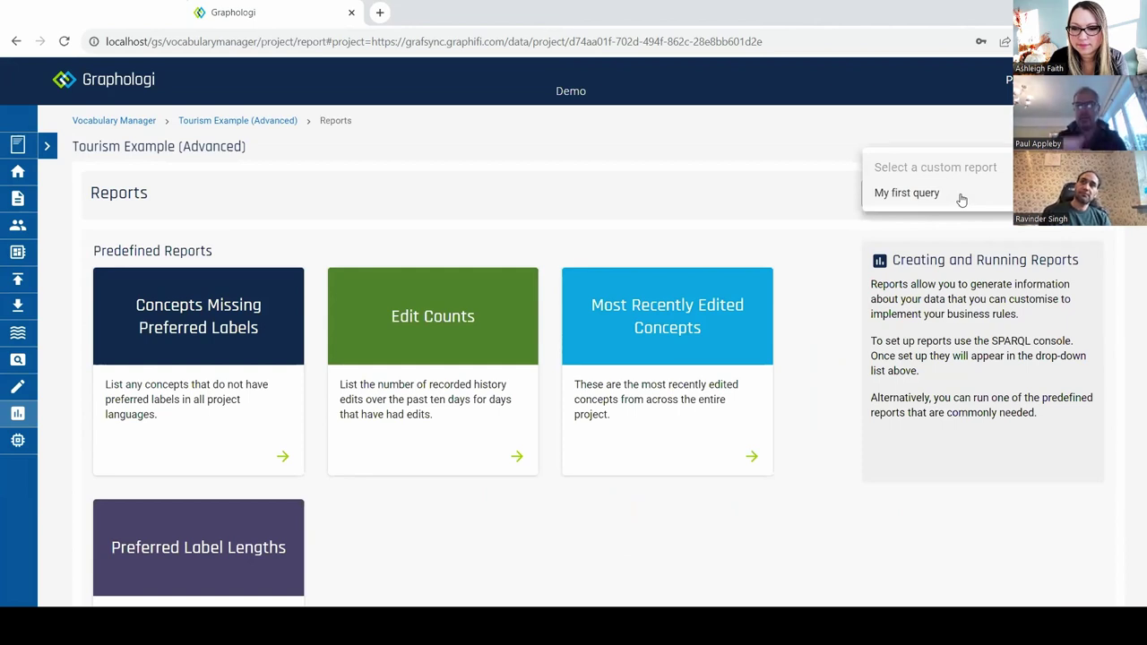
left_click(914, 195)
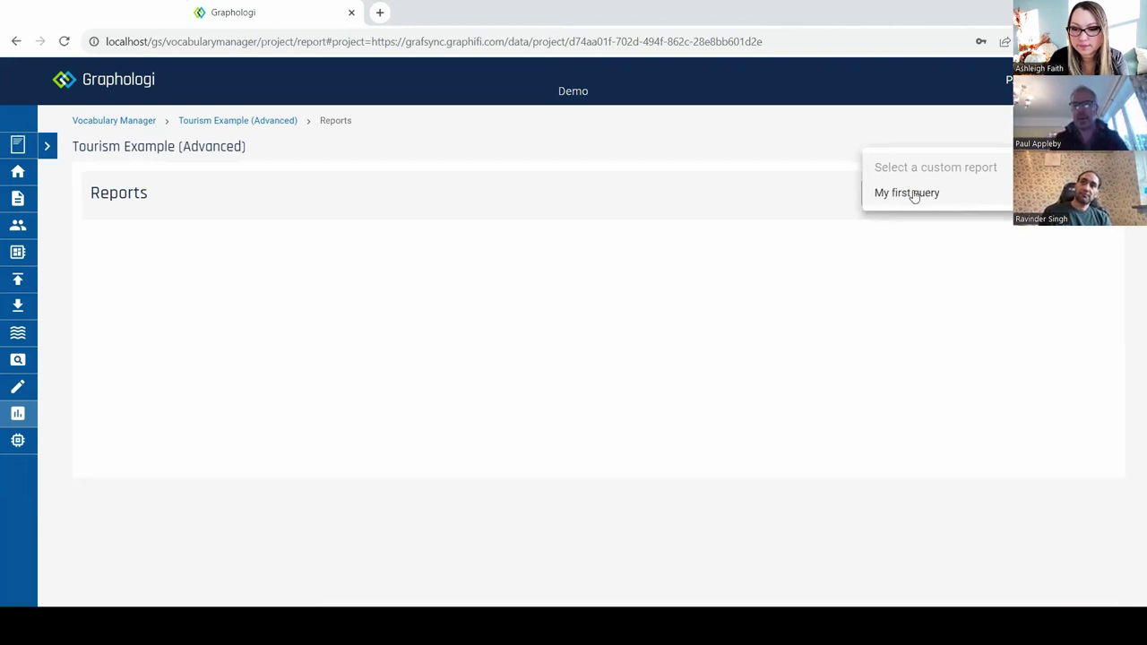
scroll(730, 342, "down", 1)
scroll(730, 343, "down", 1)
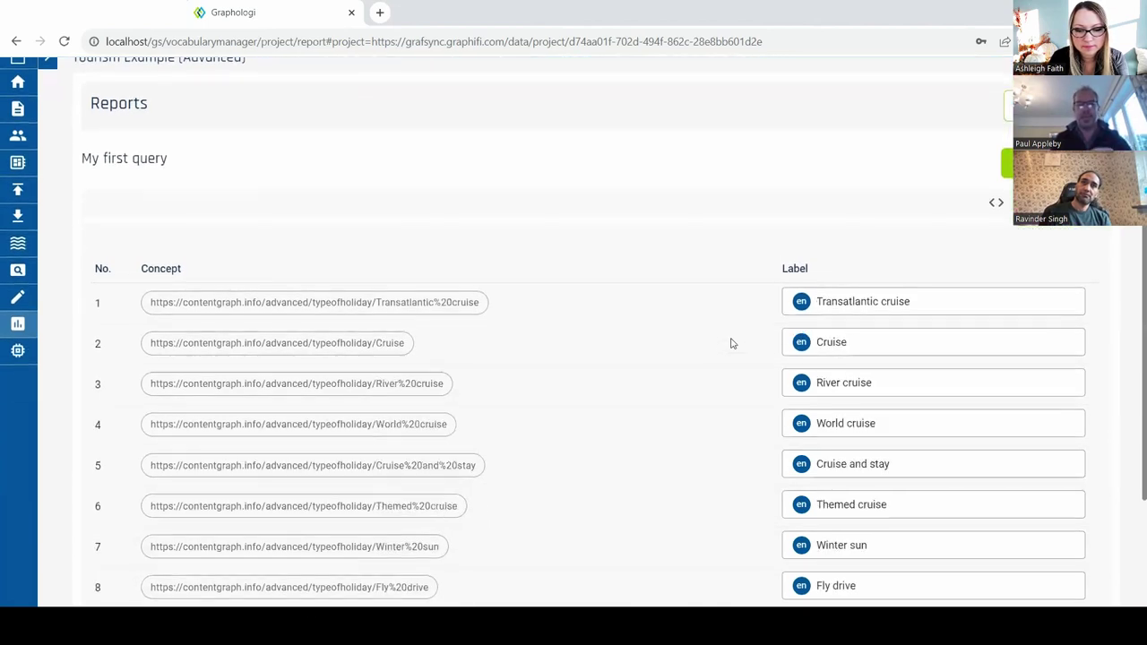
scroll(730, 343, "up", 2)
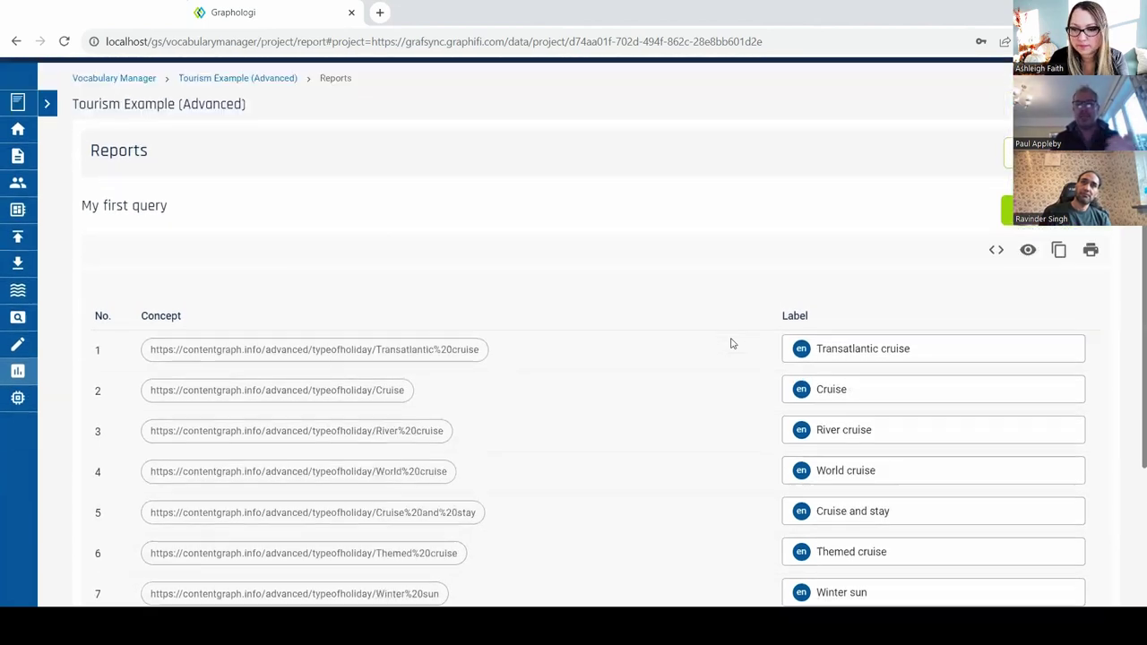
scroll(730, 344, "down", 2)
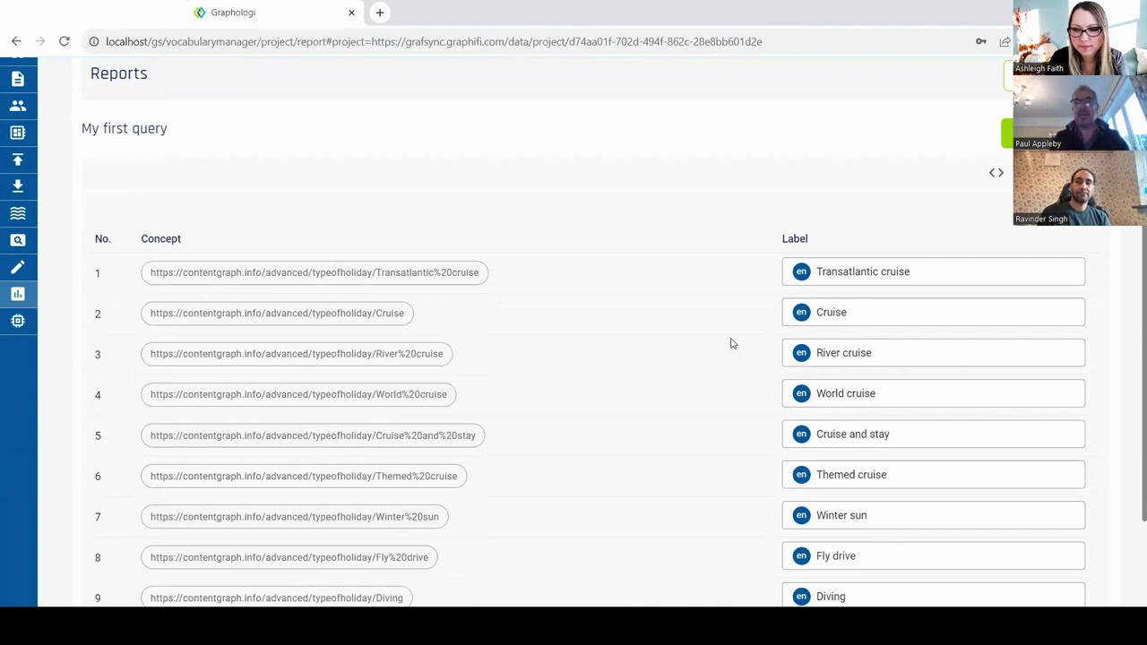
left_click(385, 314)
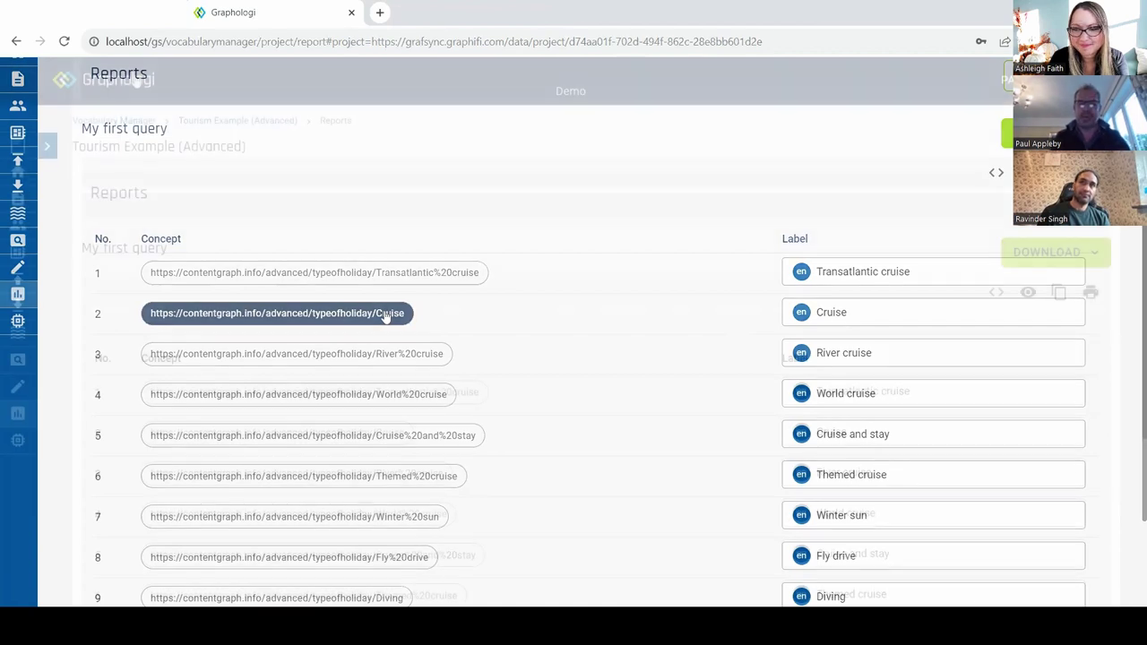
Load the saved query My first query in the SPARQL editor for Tourism Example (Advanced) and review its query text and report options
left_click(595, 299)
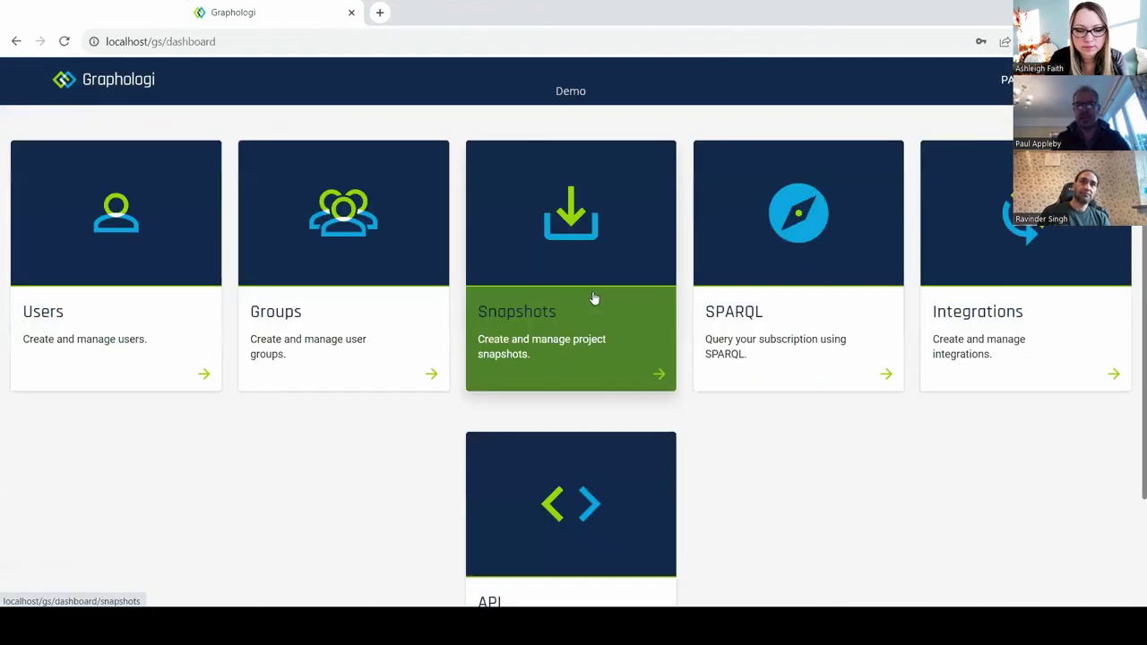
left_click(769, 274)
left_click(597, 448)
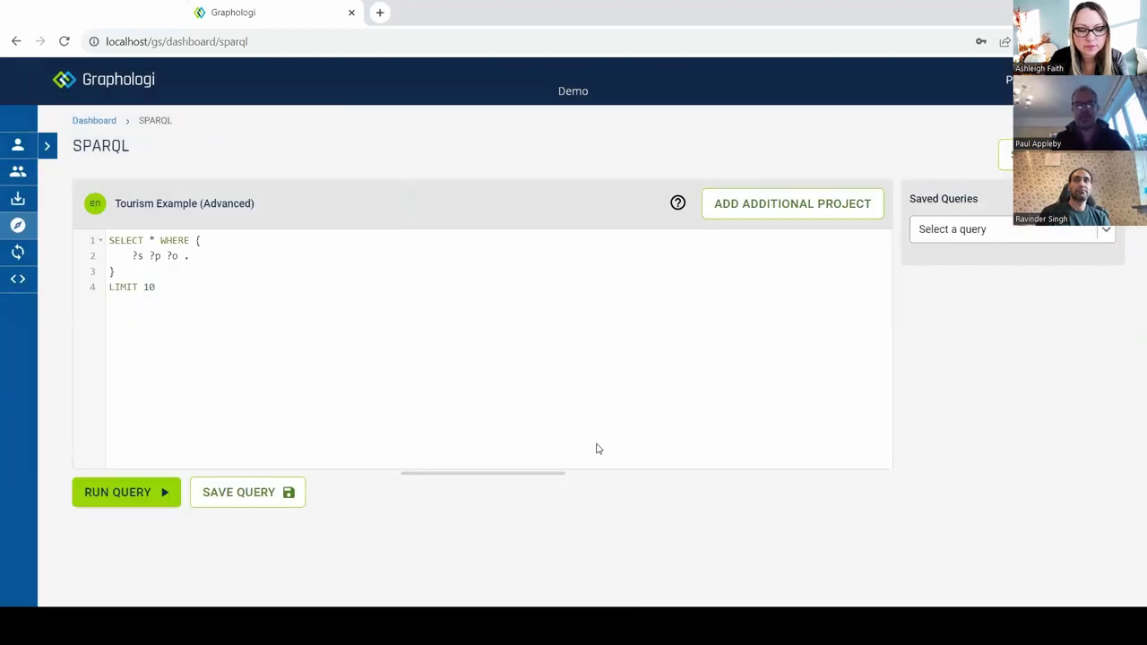
left_click(969, 231)
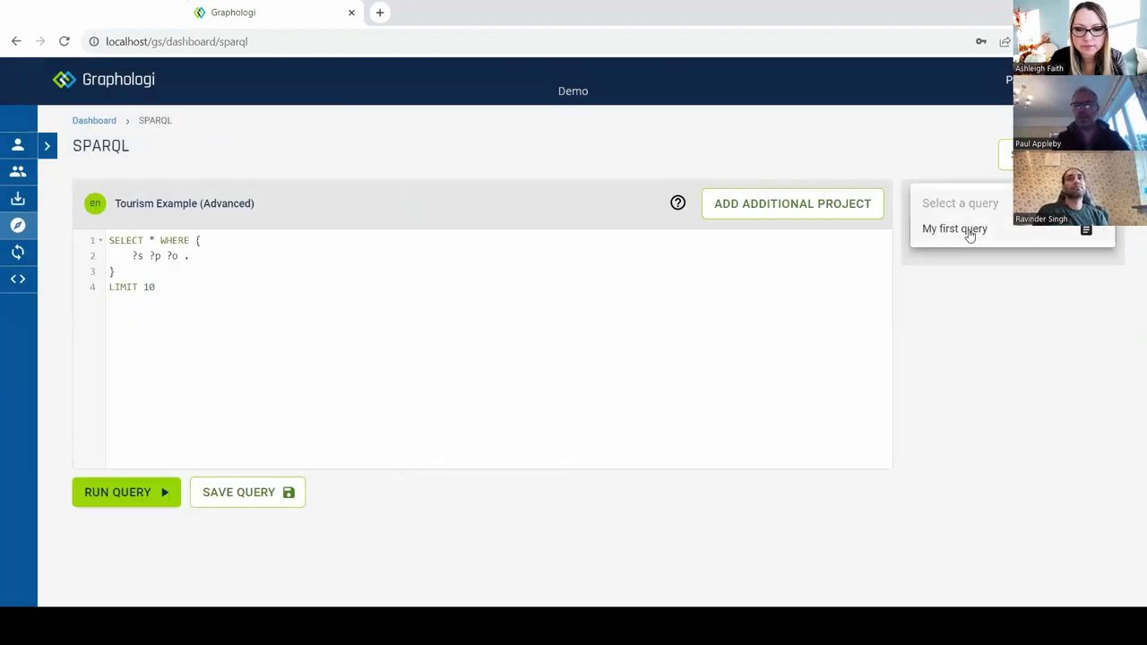
left_click(963, 238)
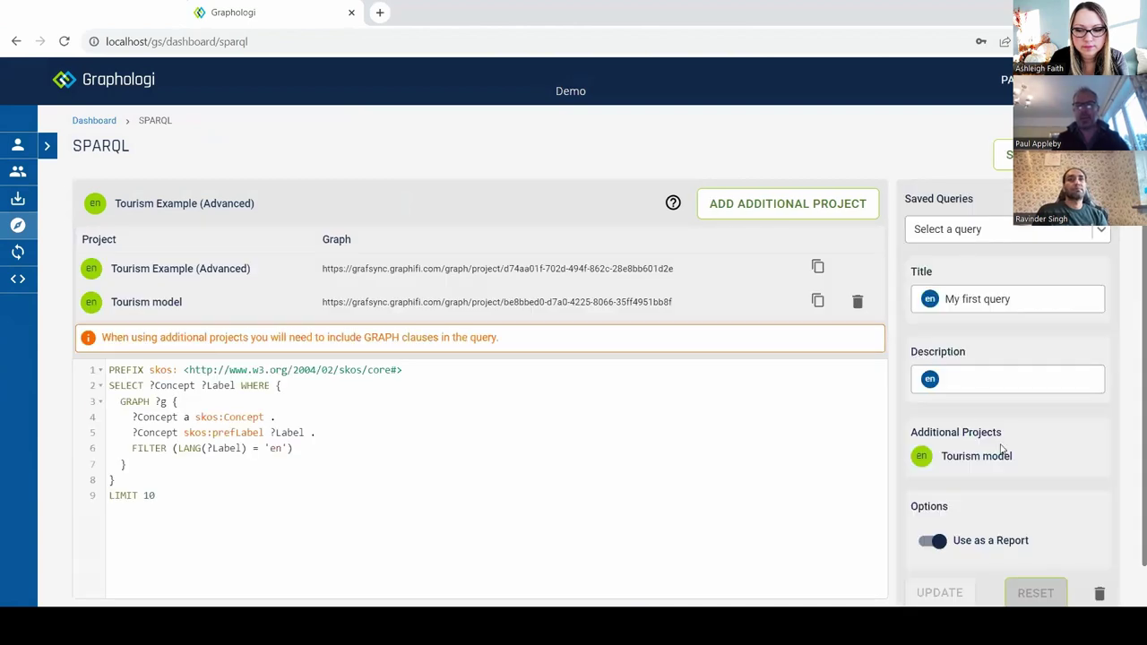
scroll(1002, 448, "down", 1)
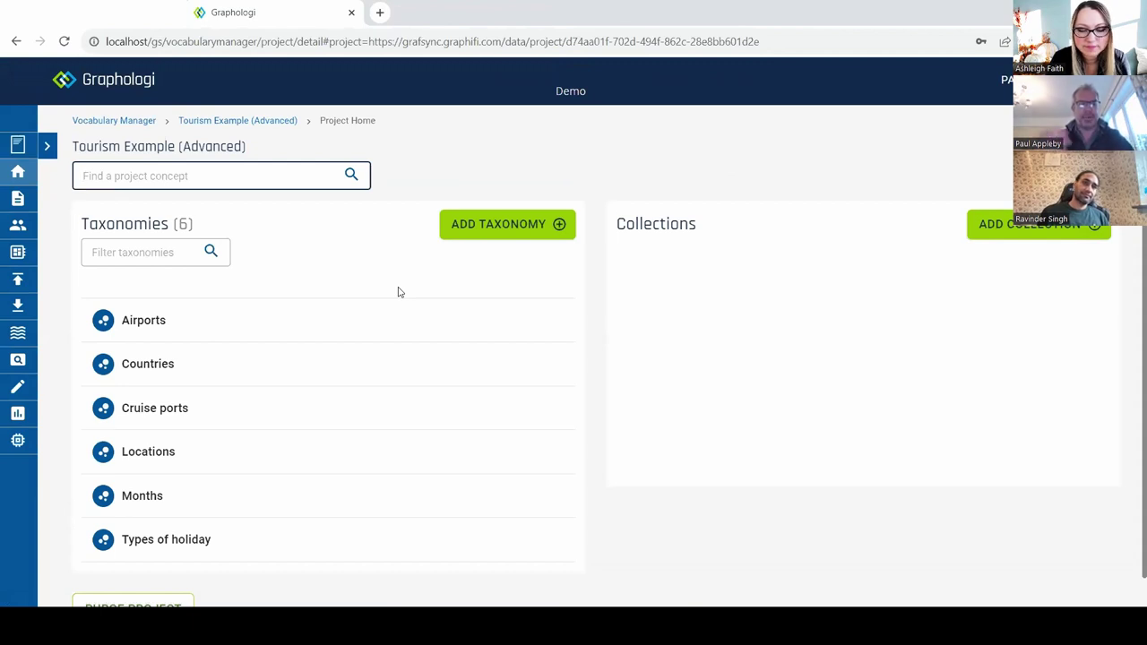
Select all concepts on the project's bulk editor page and examine the Add actions offered for a bulk change, without executing one
left_click(18, 387)
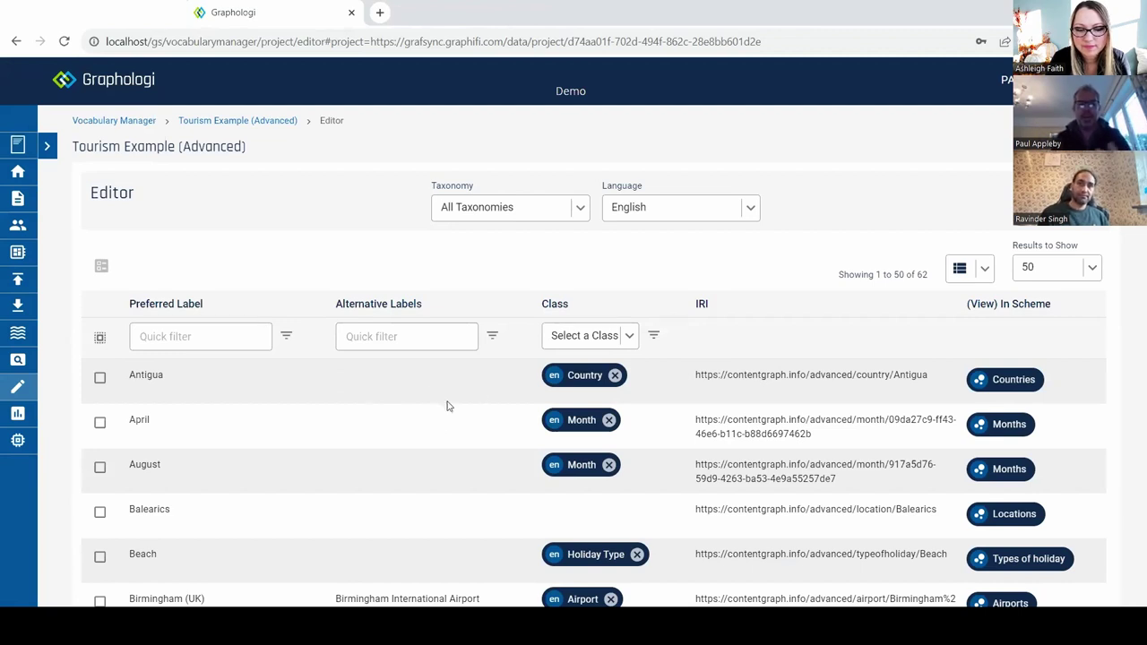
left_click(492, 338)
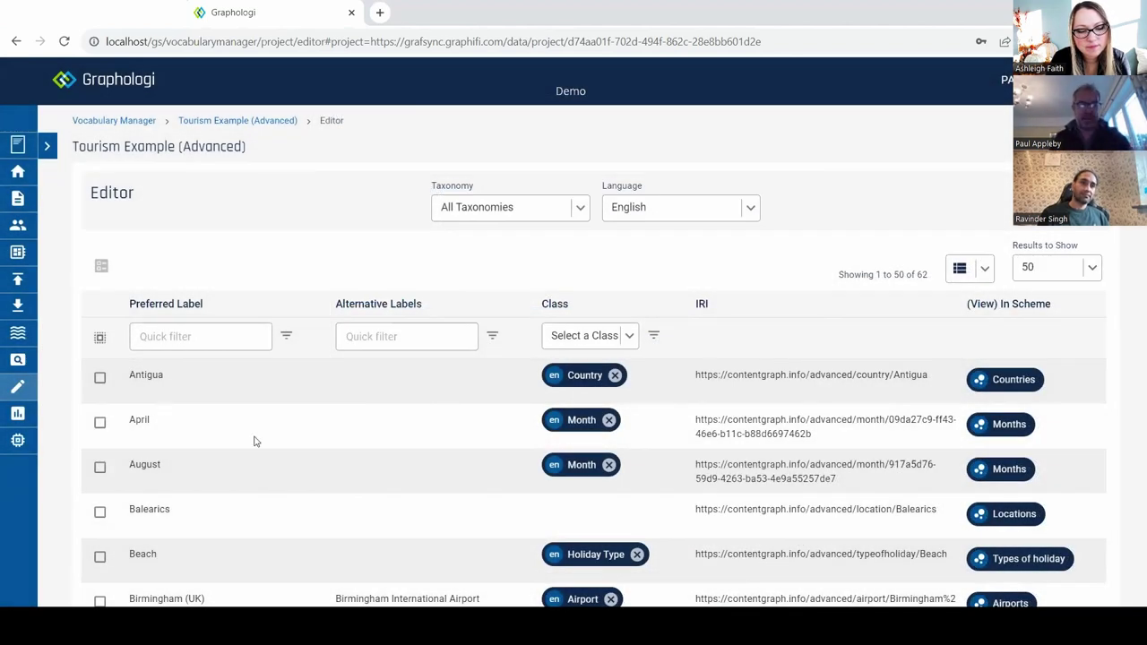
left_click(100, 341)
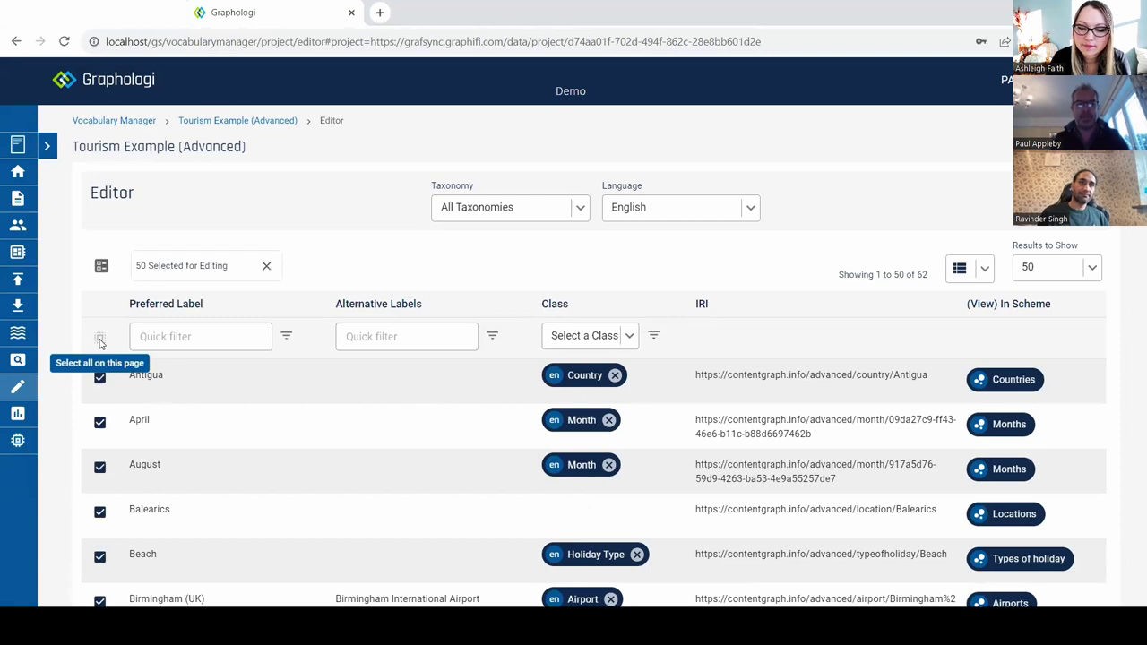
left_click(102, 268)
left_click(326, 337)
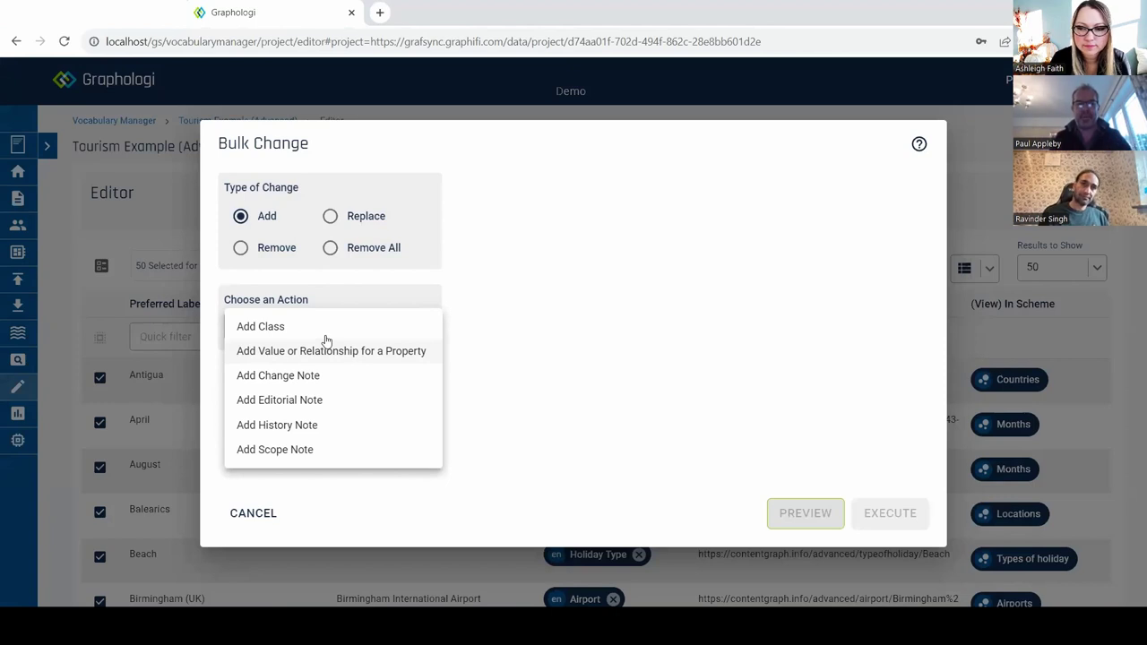
left_click(264, 518)
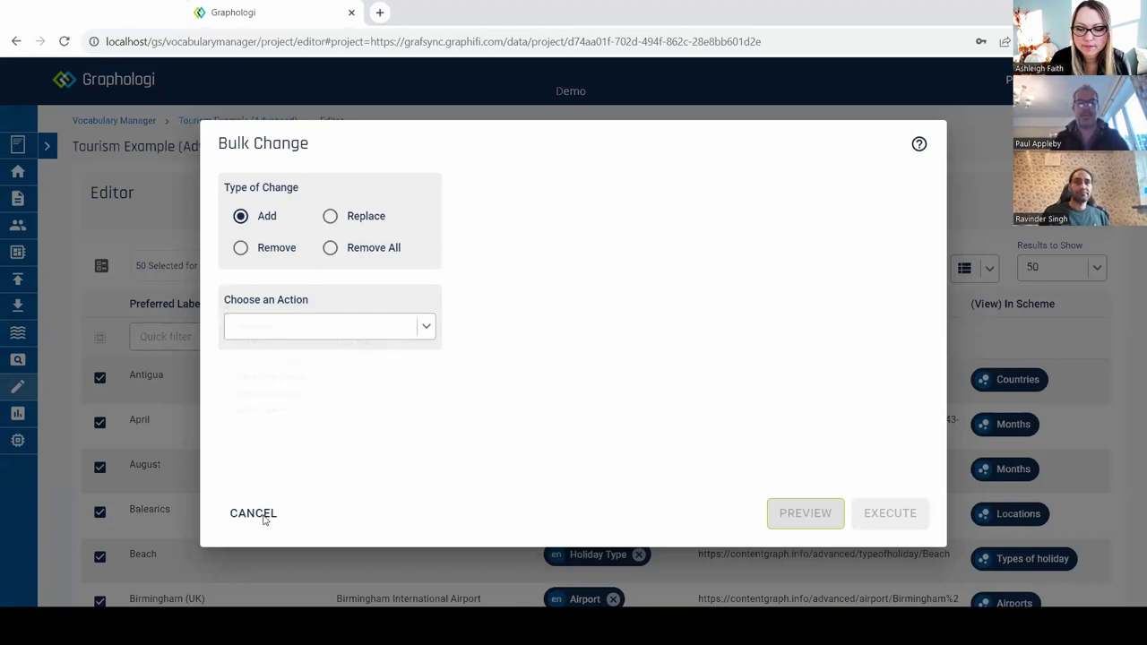
left_click(263, 518)
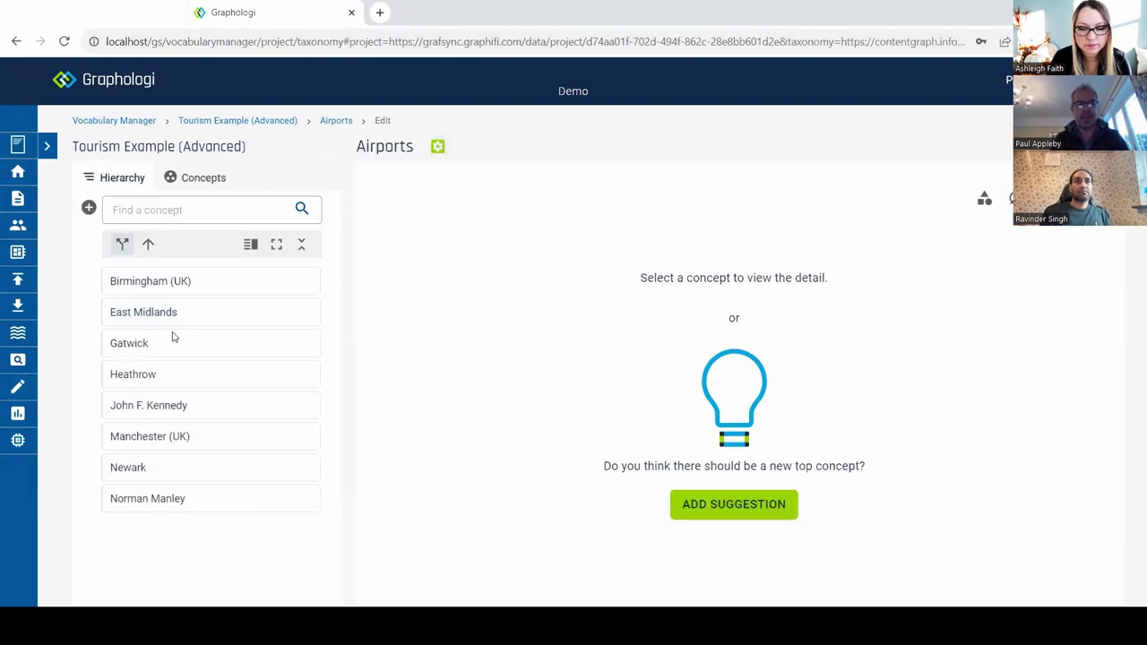
View the details of the Gatwick concept in the Airports taxonomy
left_click(172, 345)
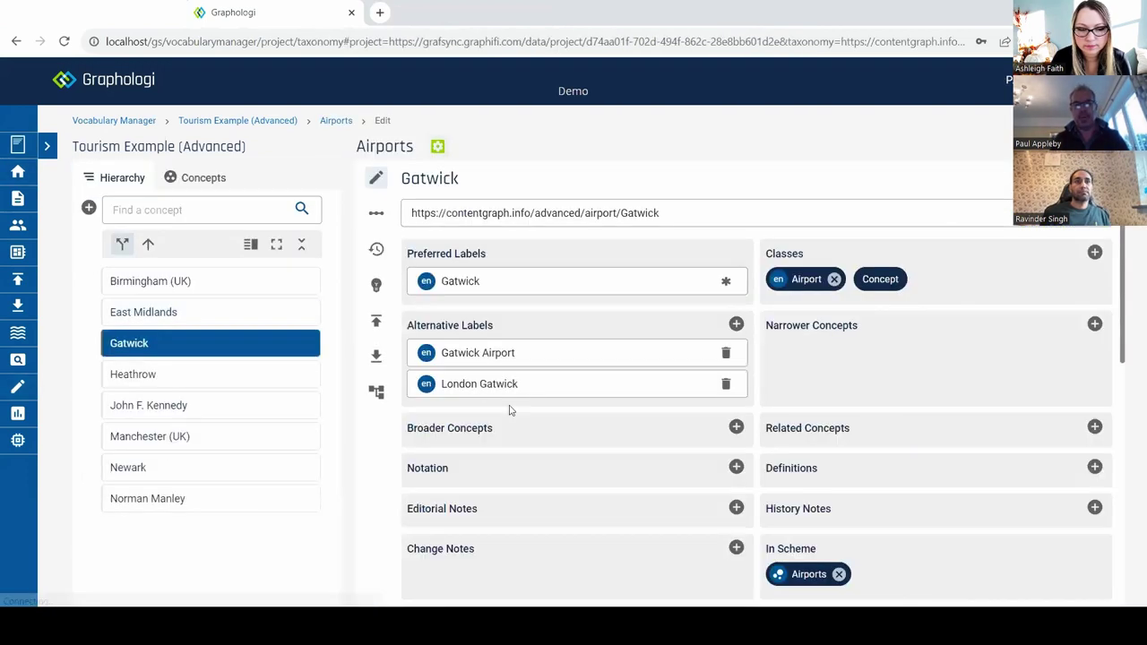
scroll(566, 462, "down", 5)
scroll(566, 462, "up", 5)
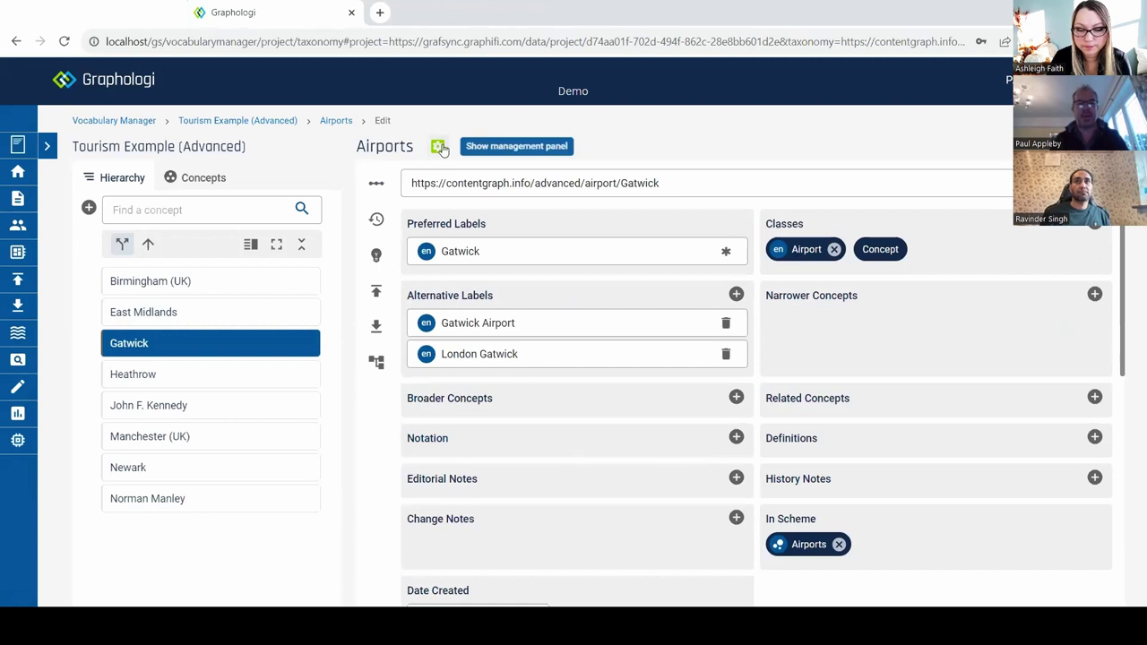
Examine the Airports taxonomy's management settings, from editing mode and hidden properties to property templates and IRI options, and view its statistics
left_click(437, 147)
scroll(479, 430, "down", 5)
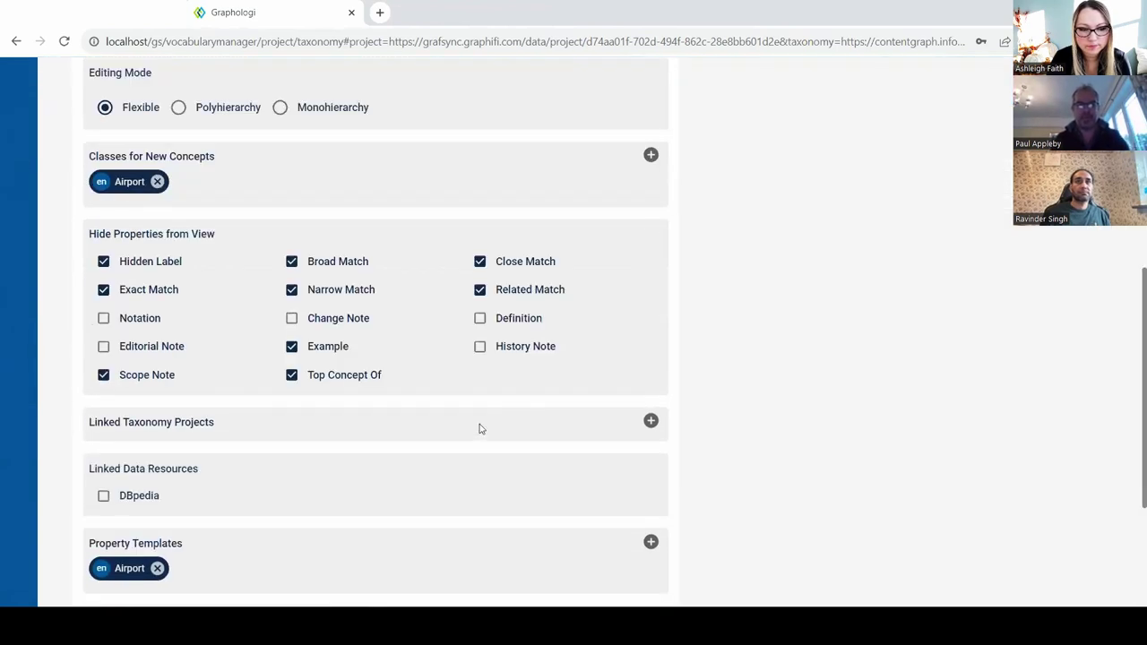
scroll(480, 429, "down", 1)
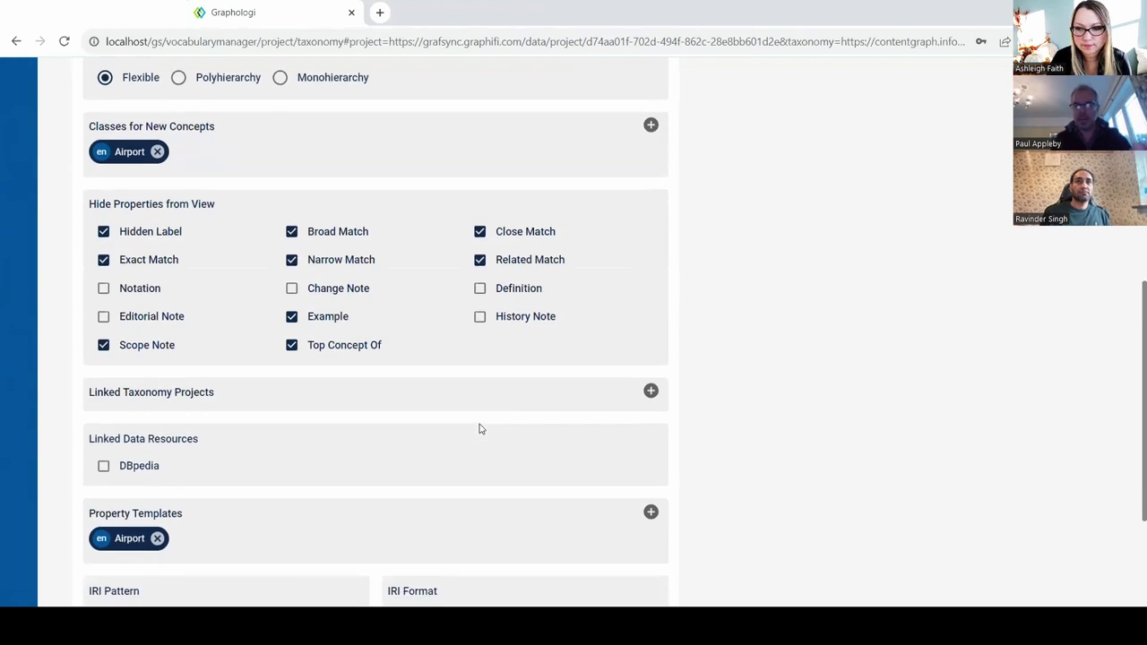
scroll(479, 430, "down", 2)
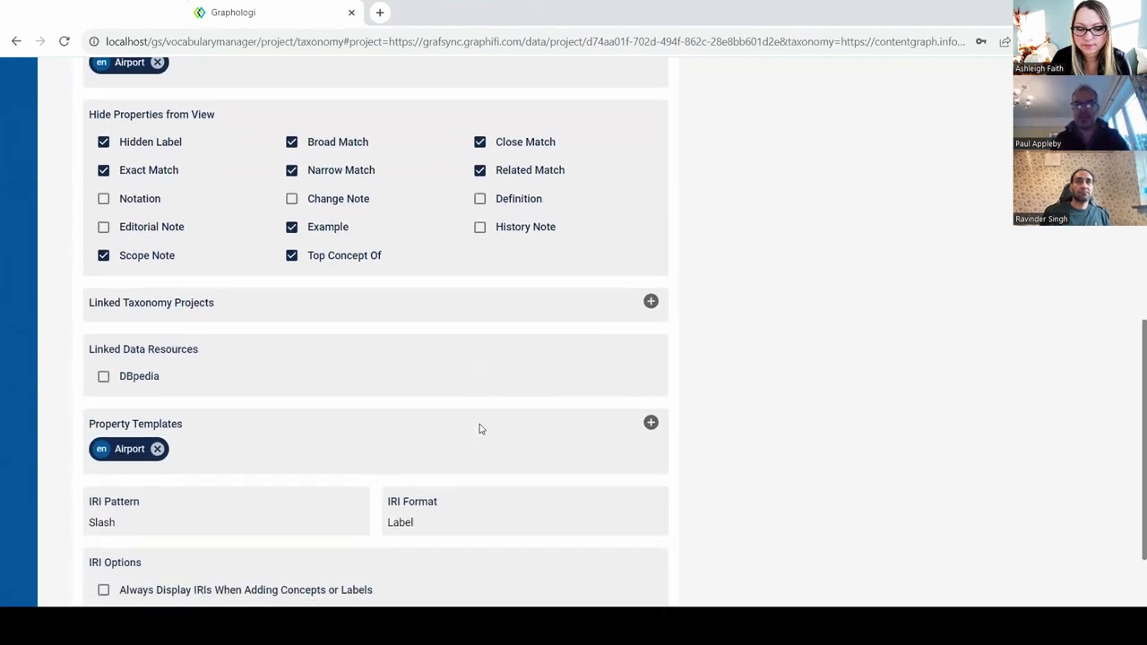
scroll(480, 430, "down", 1)
scroll(480, 430, "down", 1)
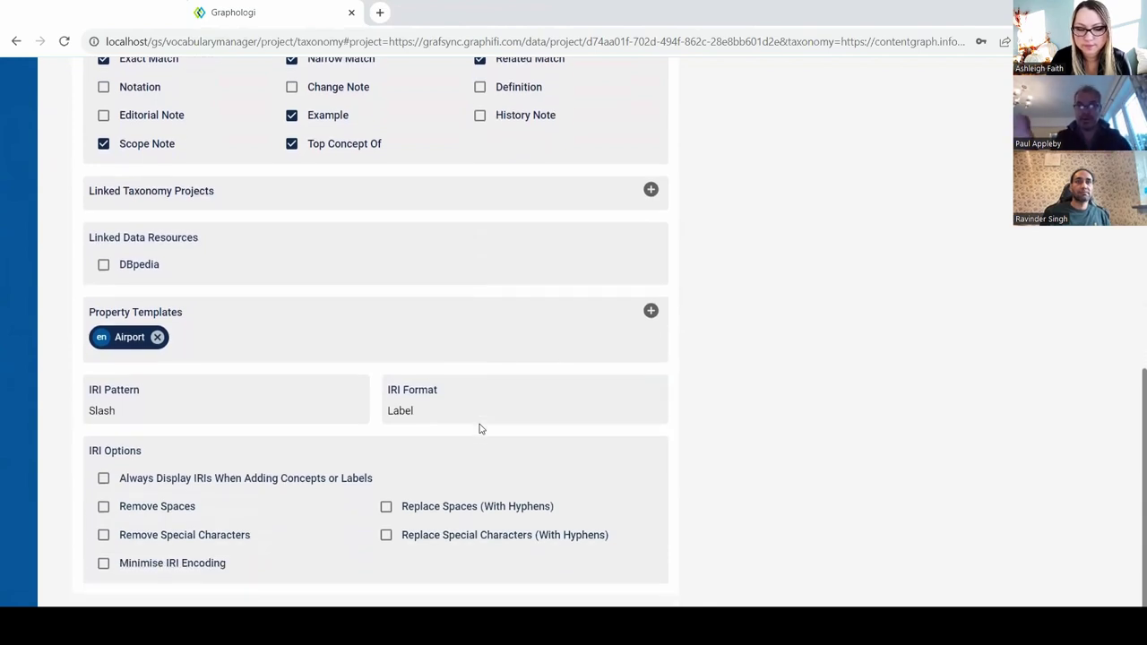
scroll(480, 429, "up", 2)
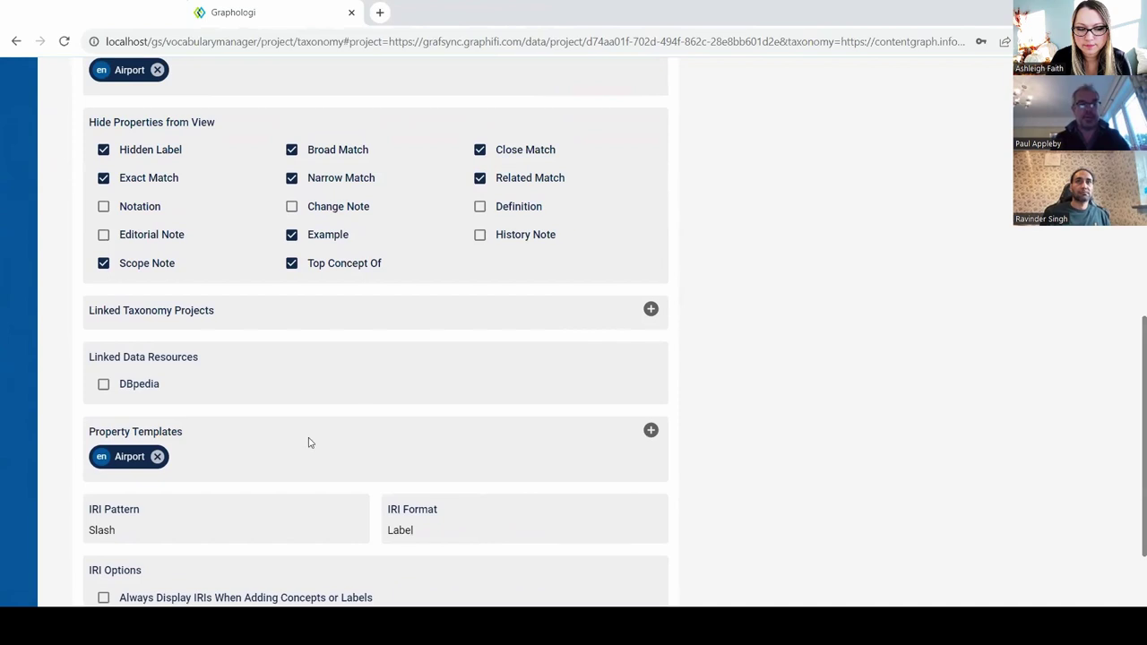
scroll(267, 378, "up", 4)
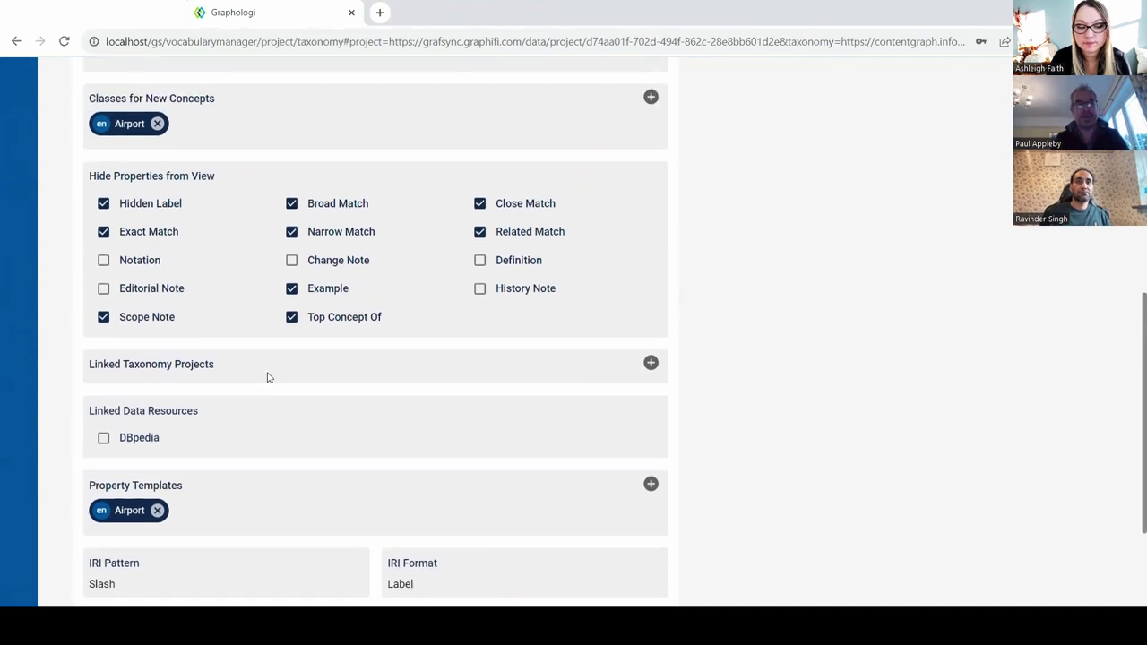
scroll(267, 378, "up", 4)
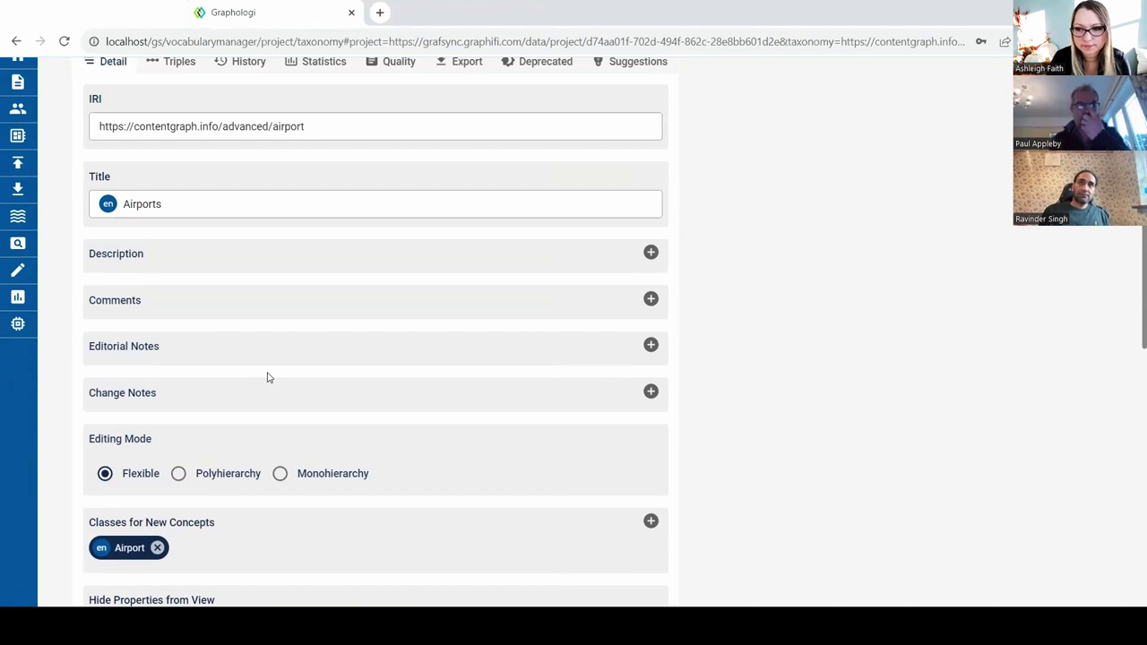
scroll(267, 377, "up", 1)
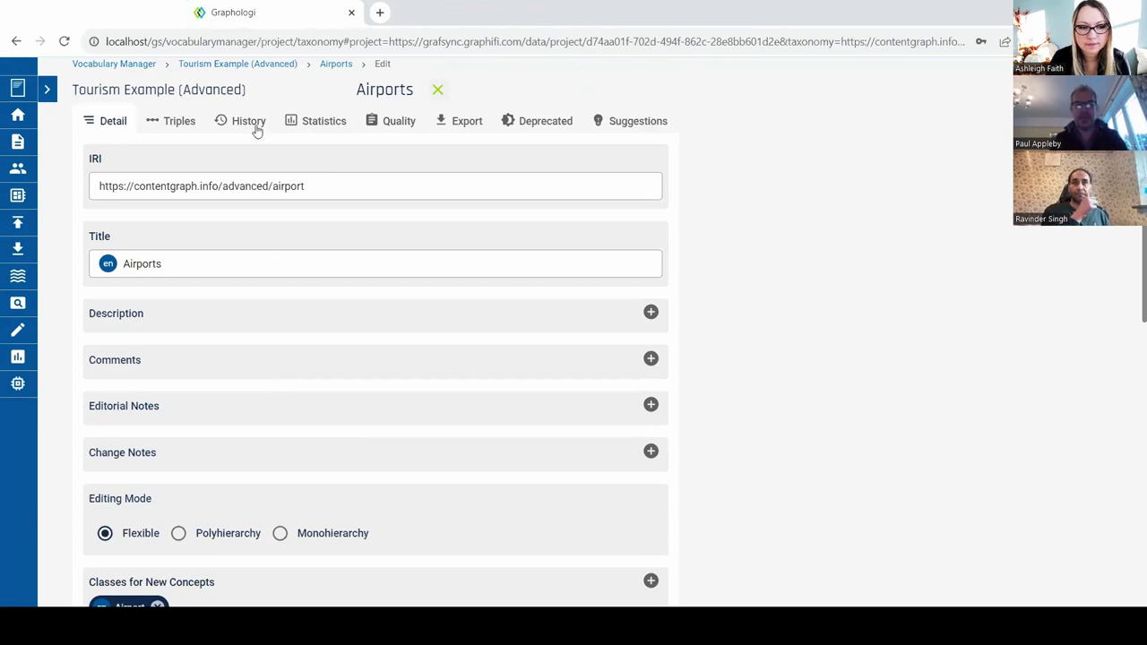
left_click(314, 127)
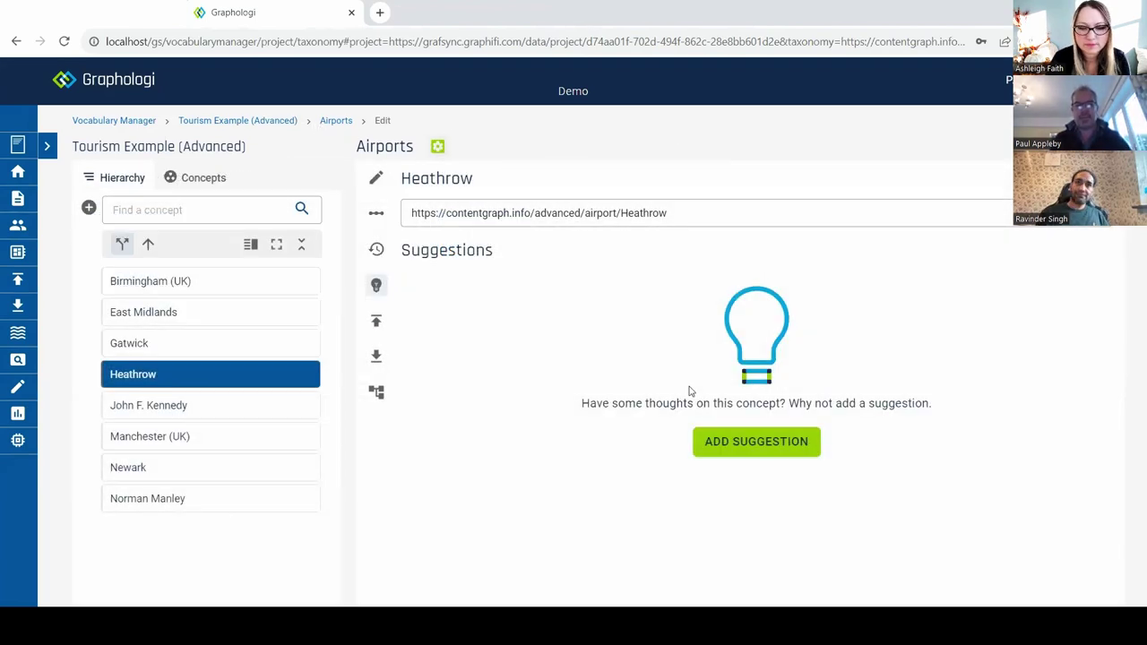
Add a New Concept suggestion to the Heathrow concept with the label Norwich and the detail "Add this"
left_click(776, 448)
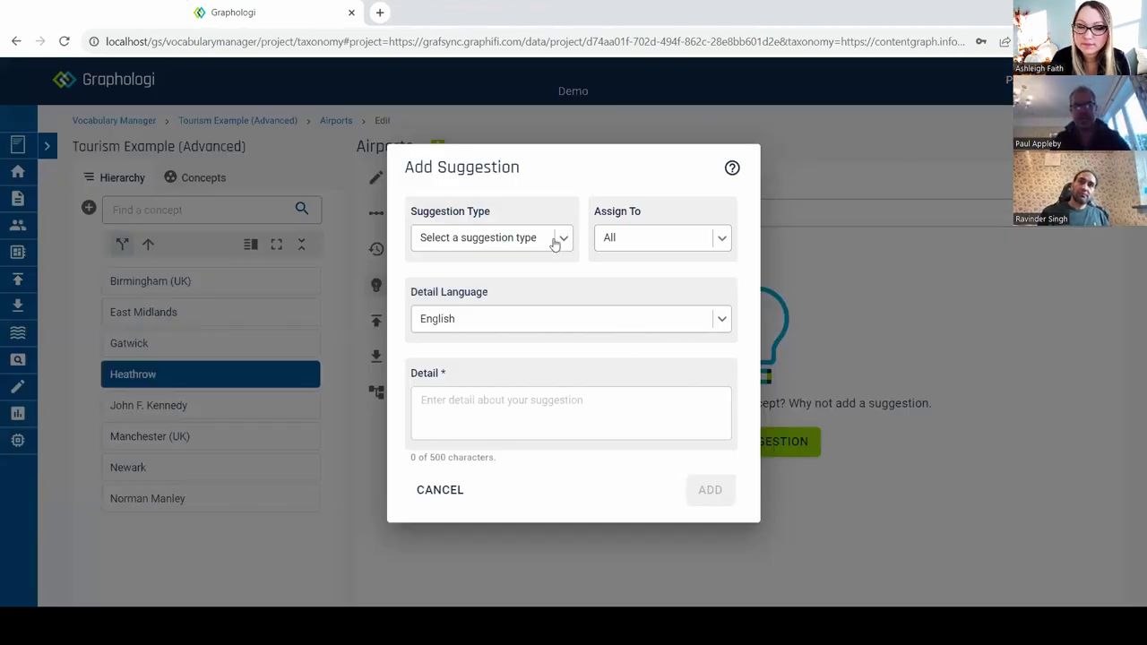
left_click(556, 240)
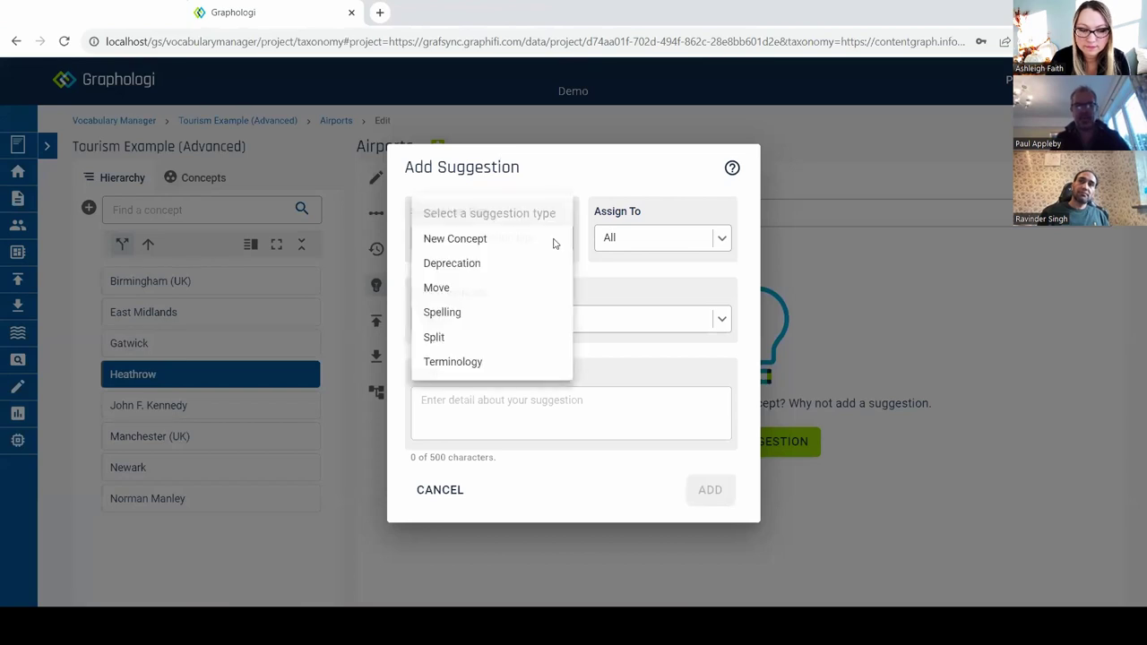
left_click(469, 239)
left_click(467, 279)
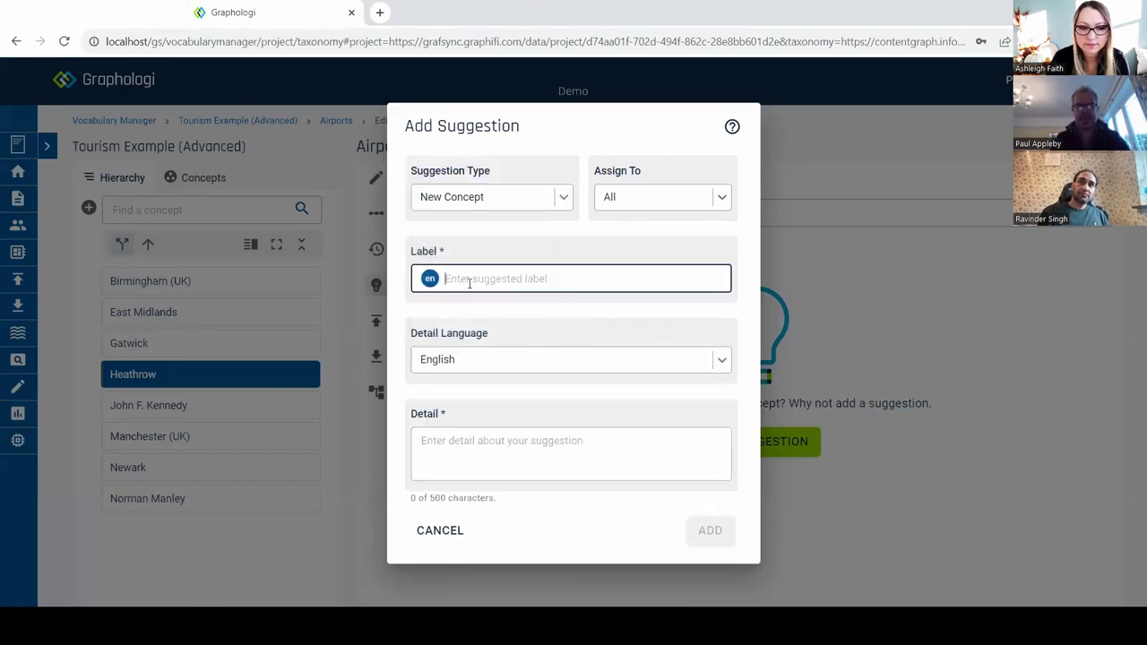
type("Norwic")
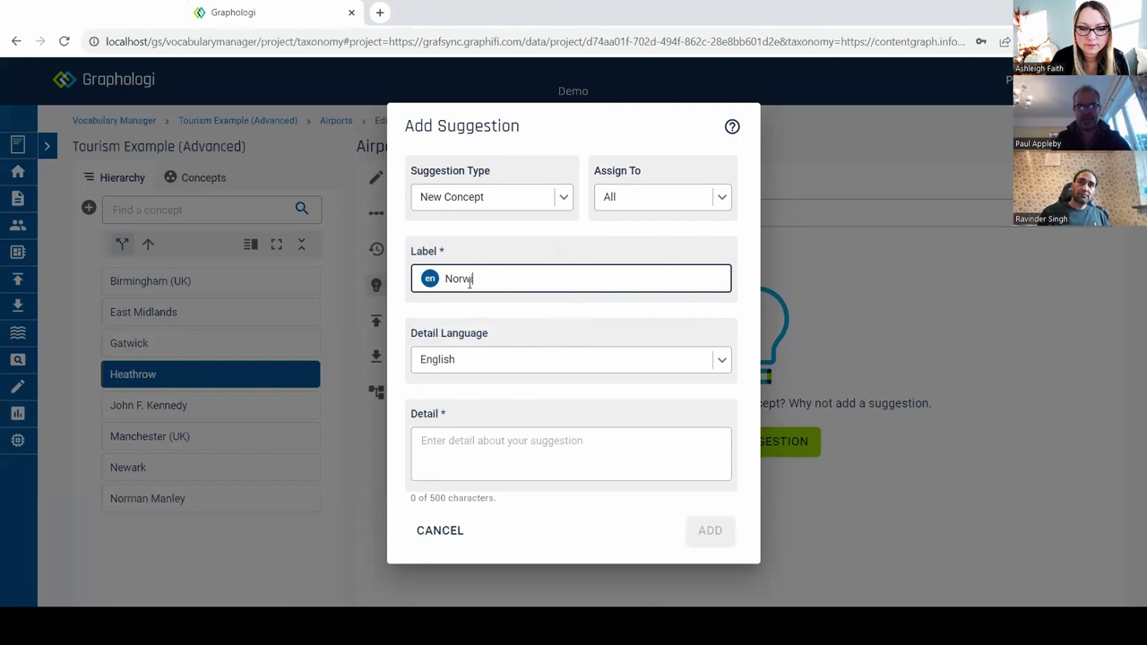
type("h")
left_click(472, 444)
type("Add this")
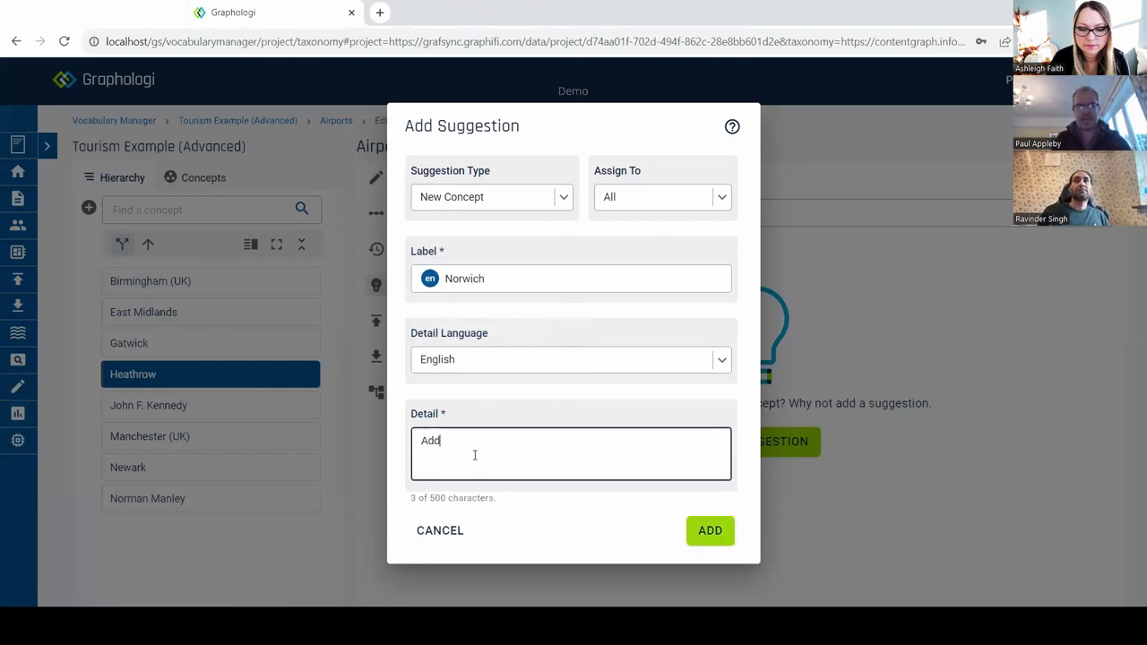
left_click(697, 532)
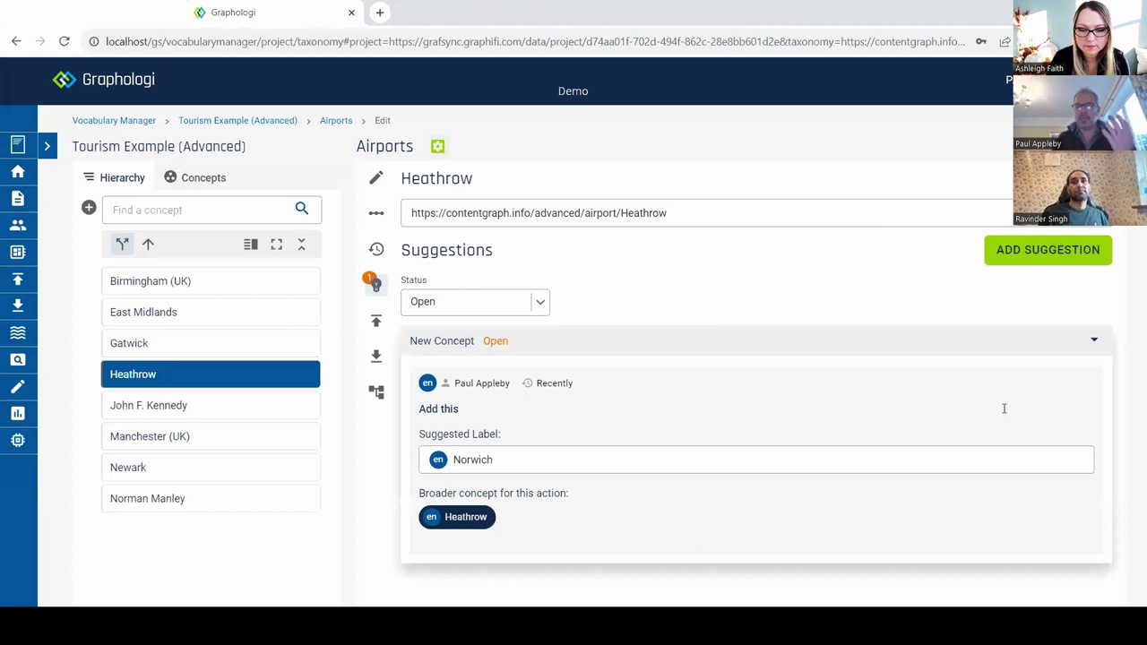
Expand the Norwich suggestion to review its response options, and view the suggestions list for the whole Airports taxonomy
left_click(1094, 340)
scroll(916, 383, "down", 1)
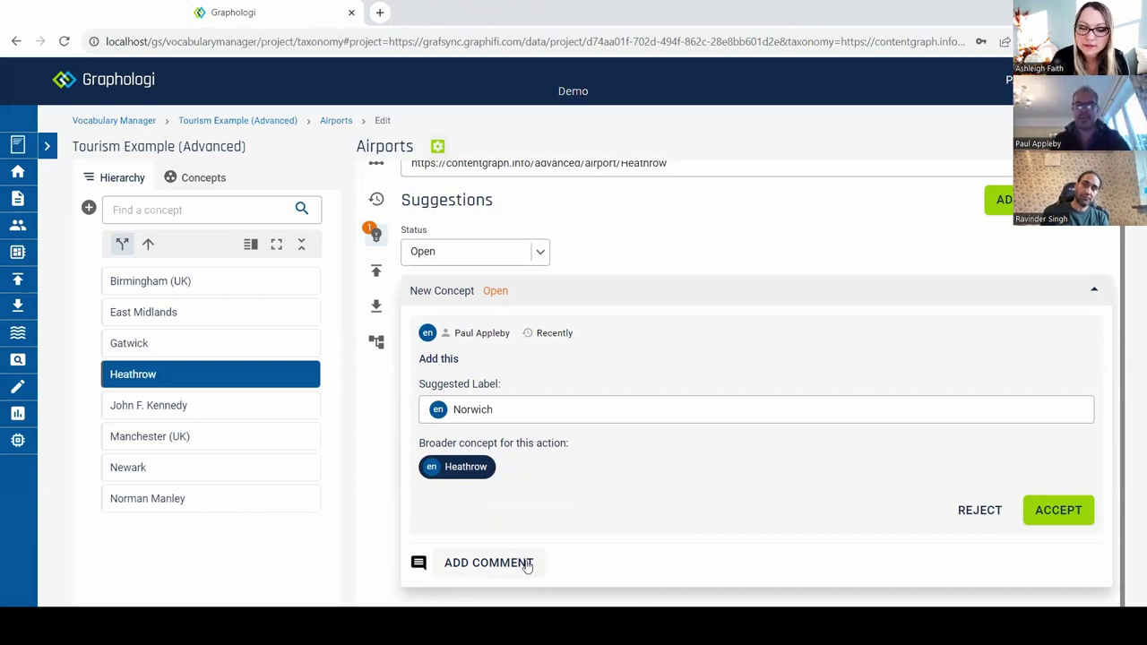
left_click(437, 146)
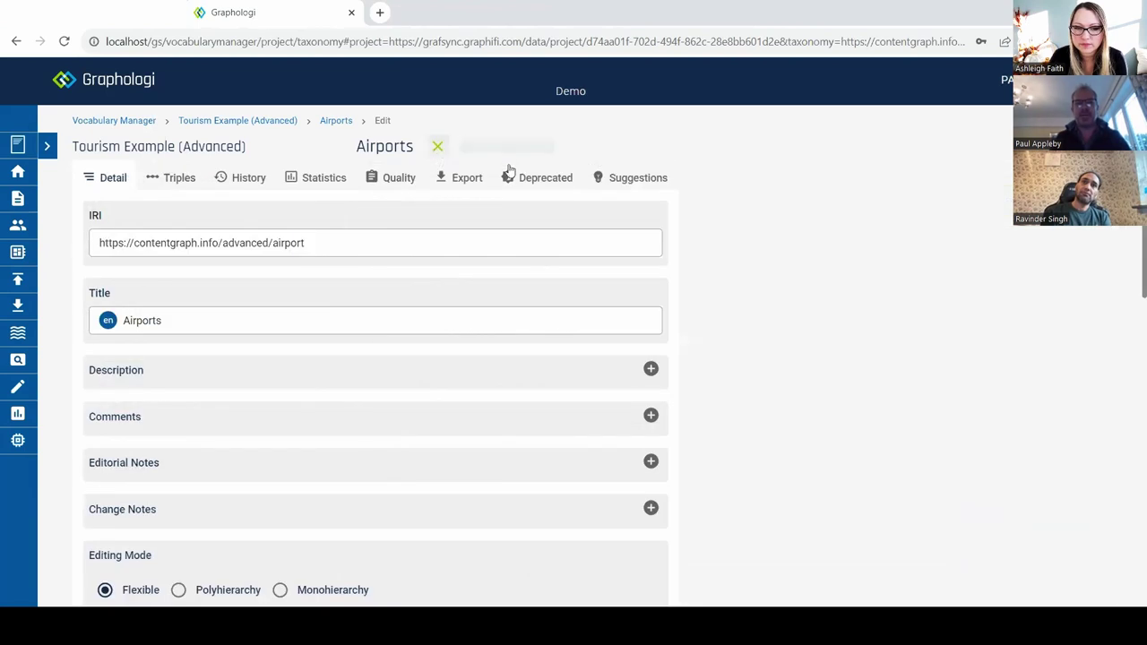
left_click(637, 178)
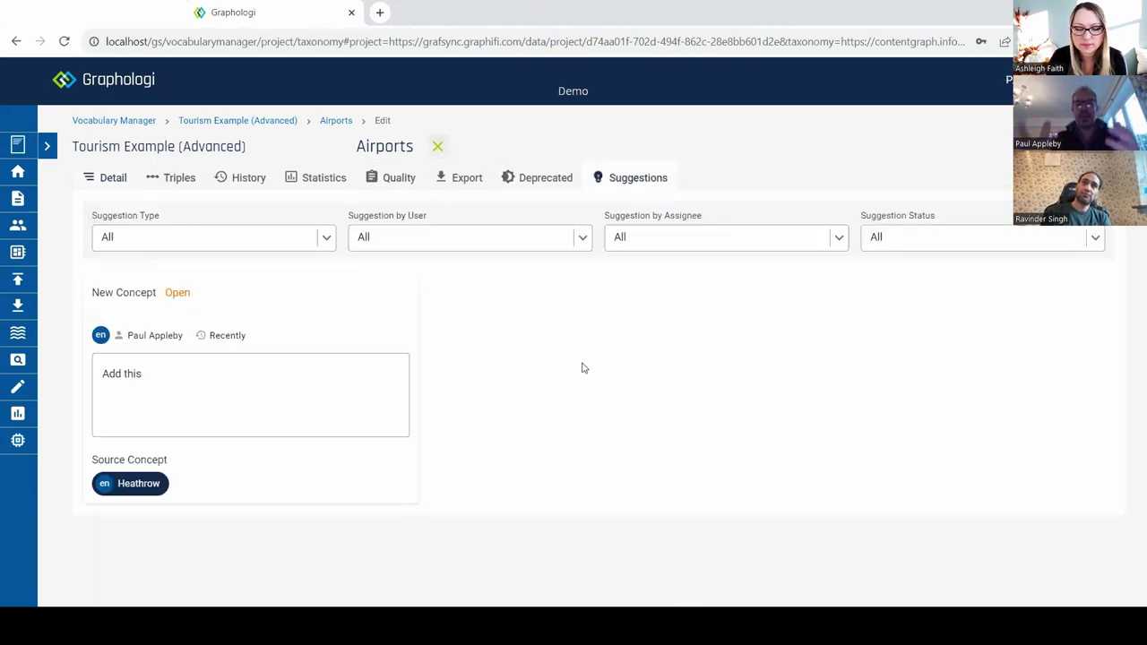
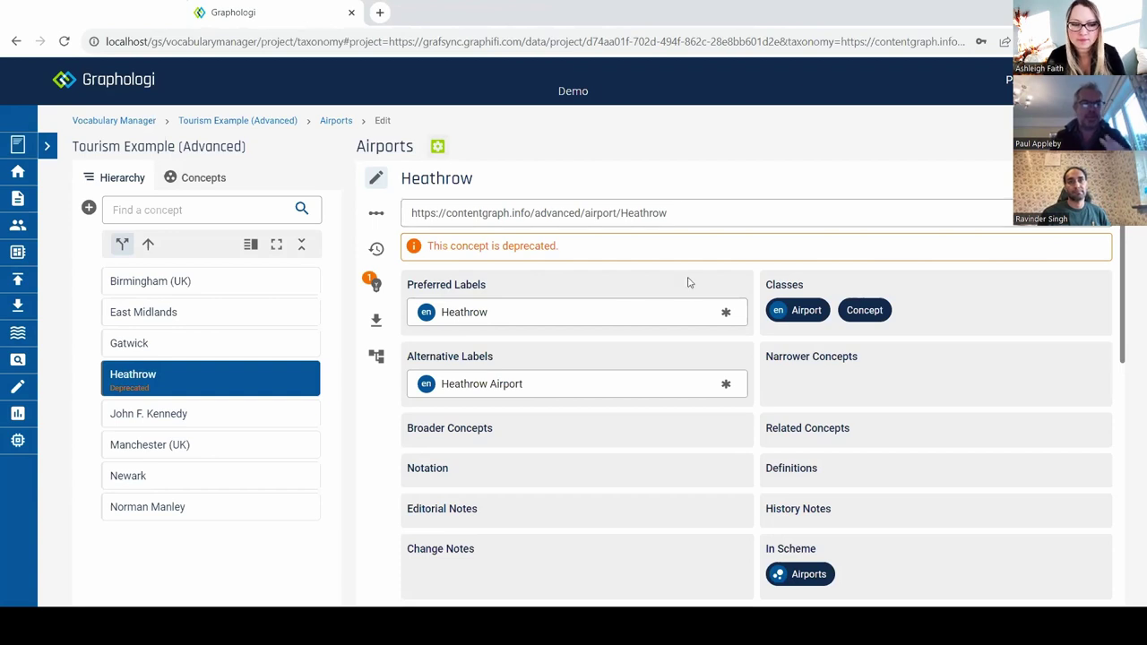
Open the MONDO ontology from the OBO project in the ontology manager
left_click(17, 440)
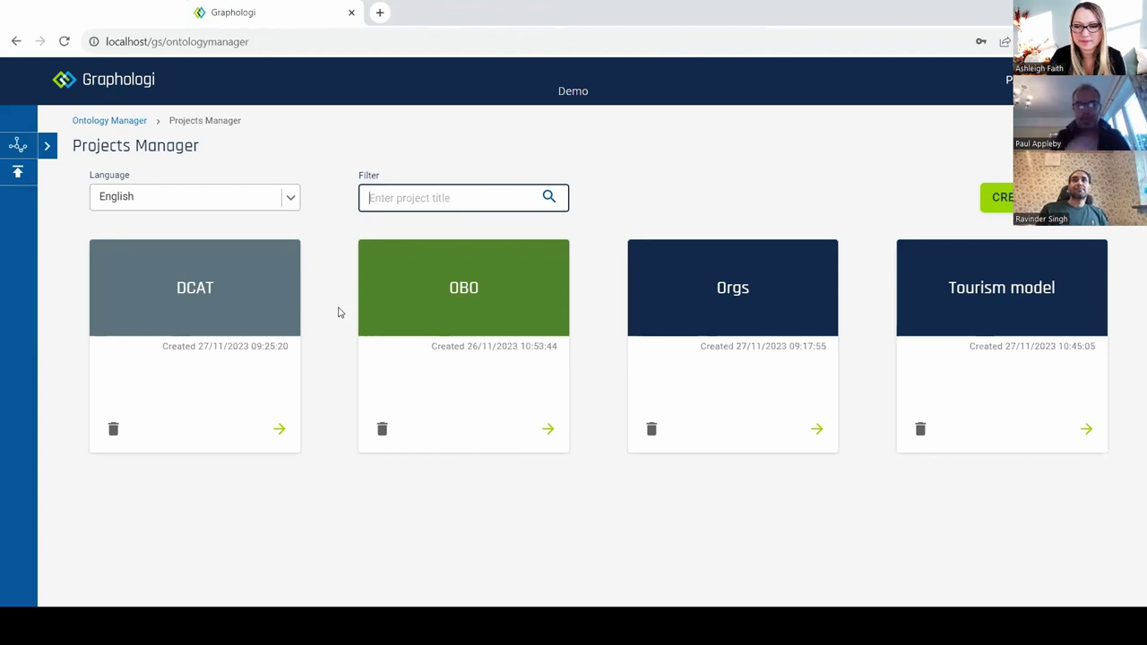
left_click(448, 285)
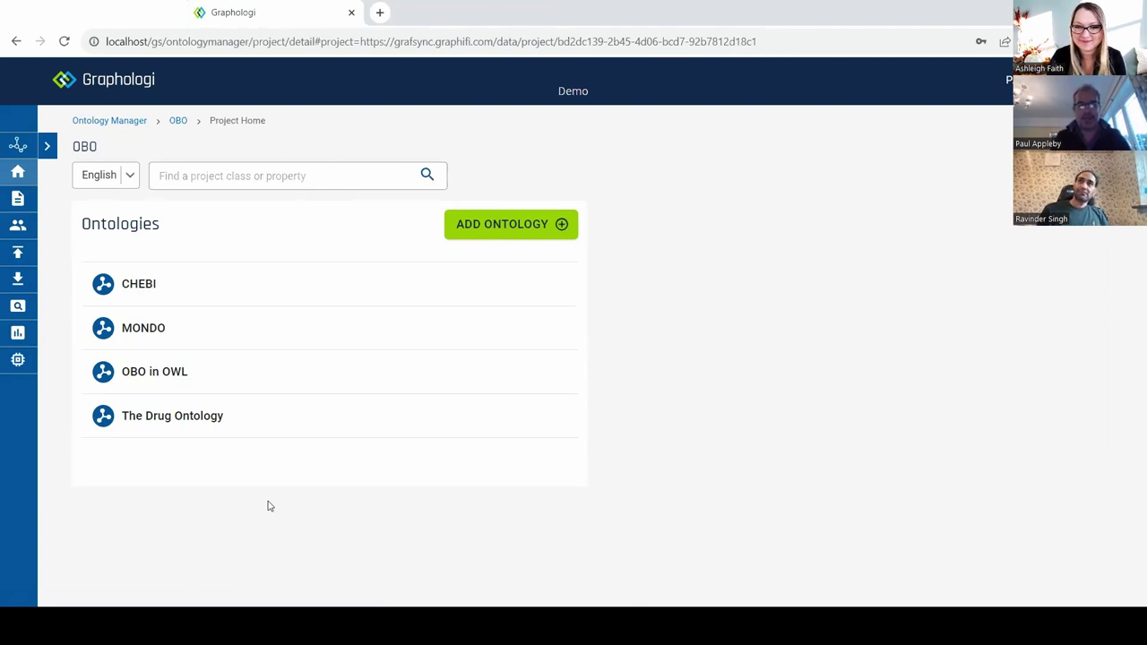
left_click(144, 328)
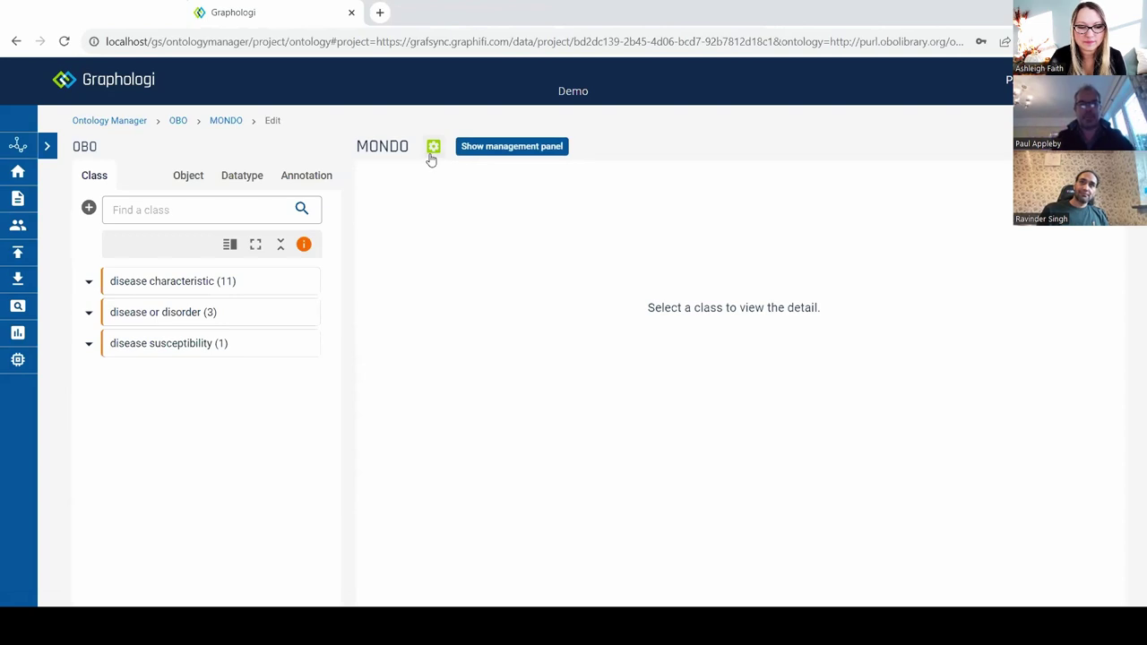
Expand the disease characteristic class in MONDO and review the details and annotations of its classic or non-classic genetic disease presentation subclass
left_click(88, 284)
left_click(177, 320)
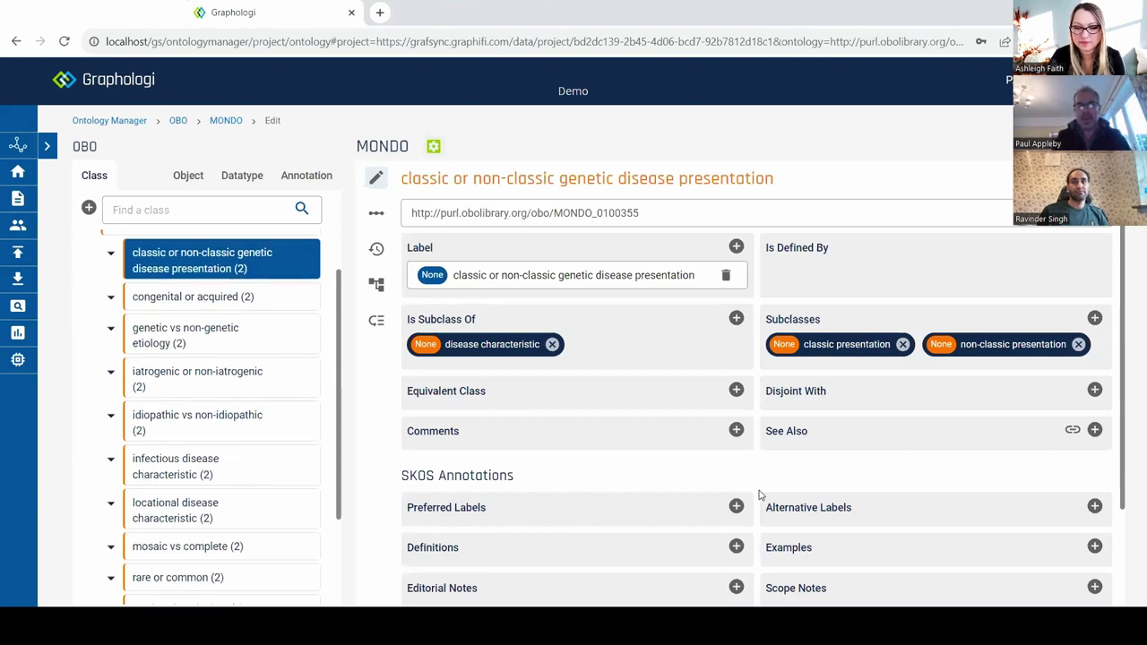
scroll(759, 494, "down", 1)
scroll(759, 494, "down", 1)
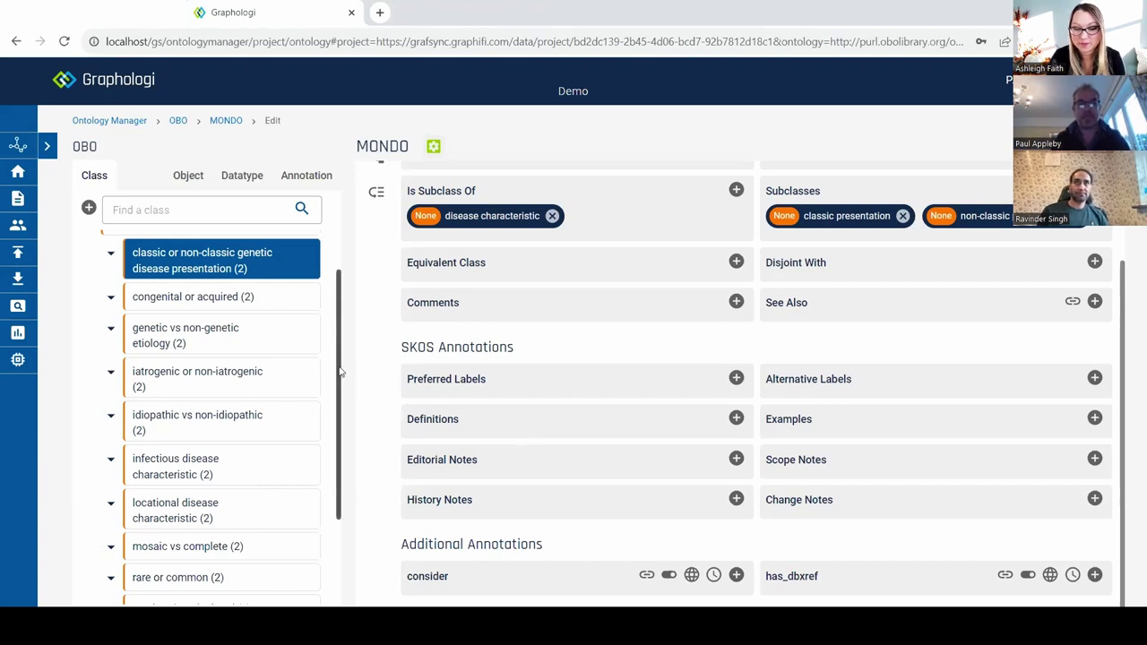
scroll(344, 368, "up", 2)
Open the CHEBI ontology from the OBO project and review the relations and additional annotations of the atom class under chemical entity
left_click(185, 126)
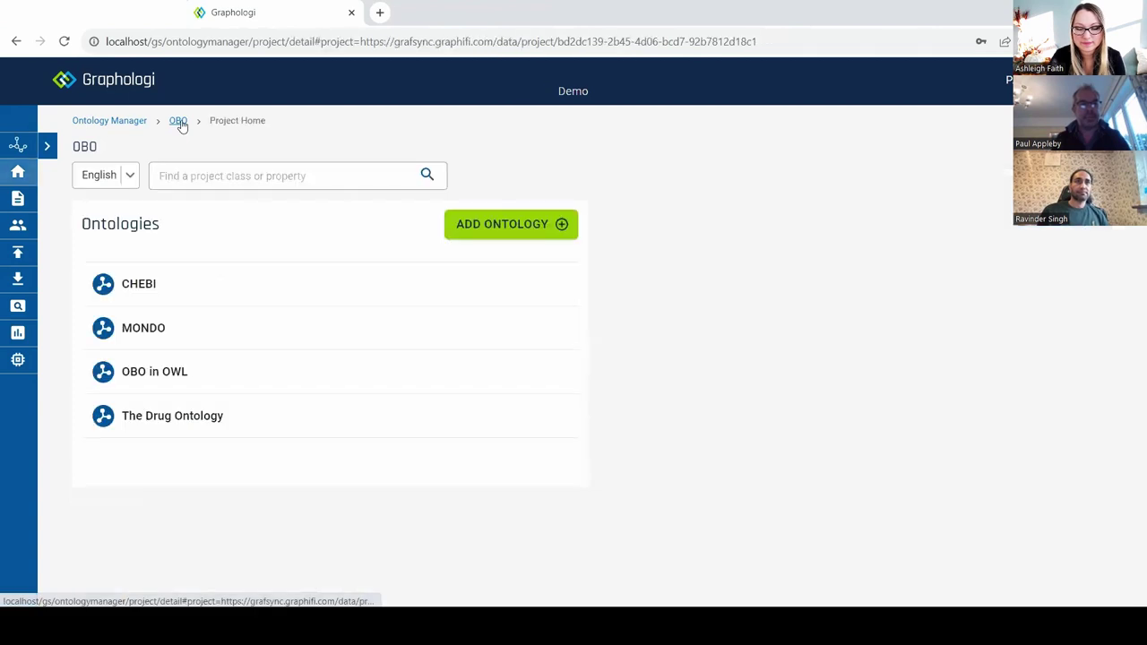
left_click(151, 288)
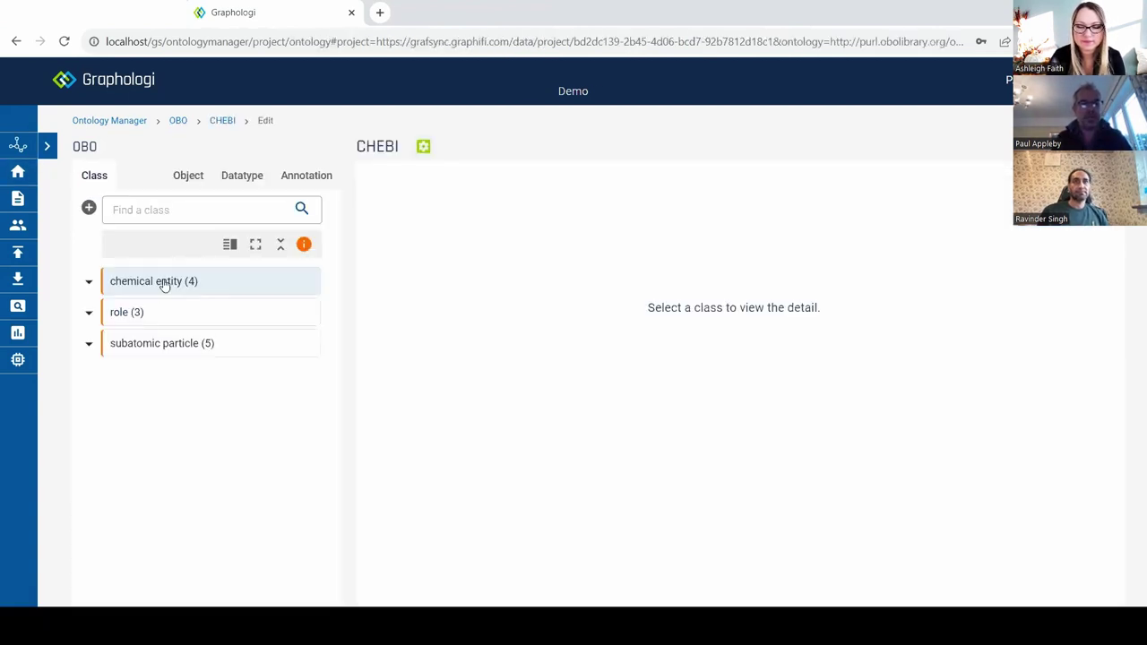
left_click(89, 285)
left_click(143, 311)
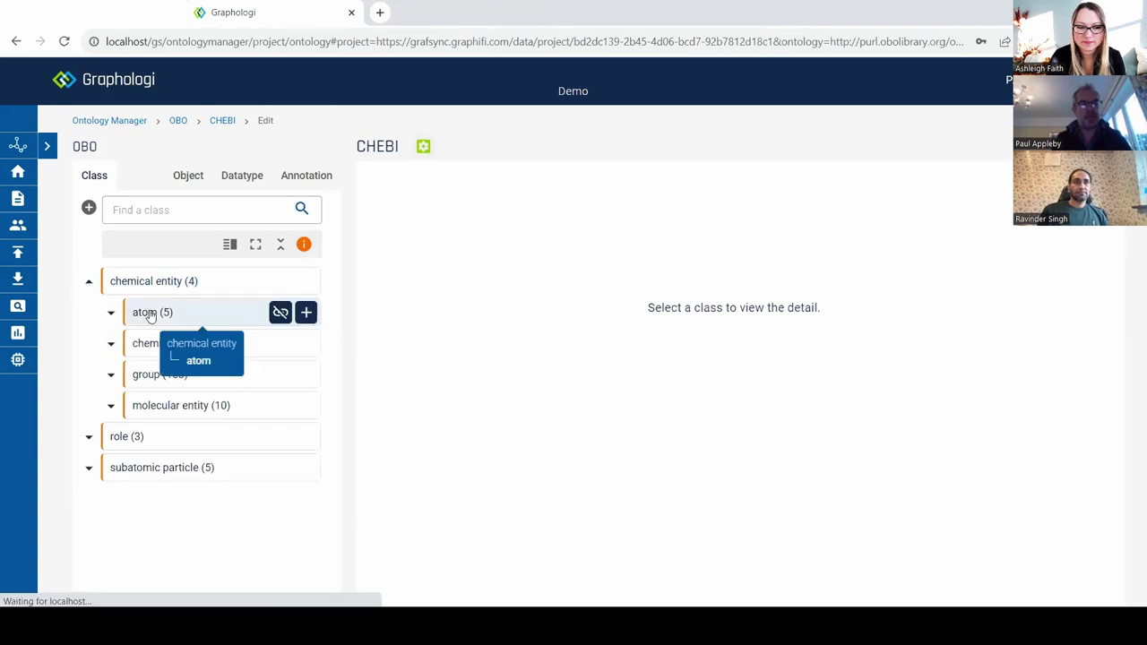
scroll(656, 416, "down", 5)
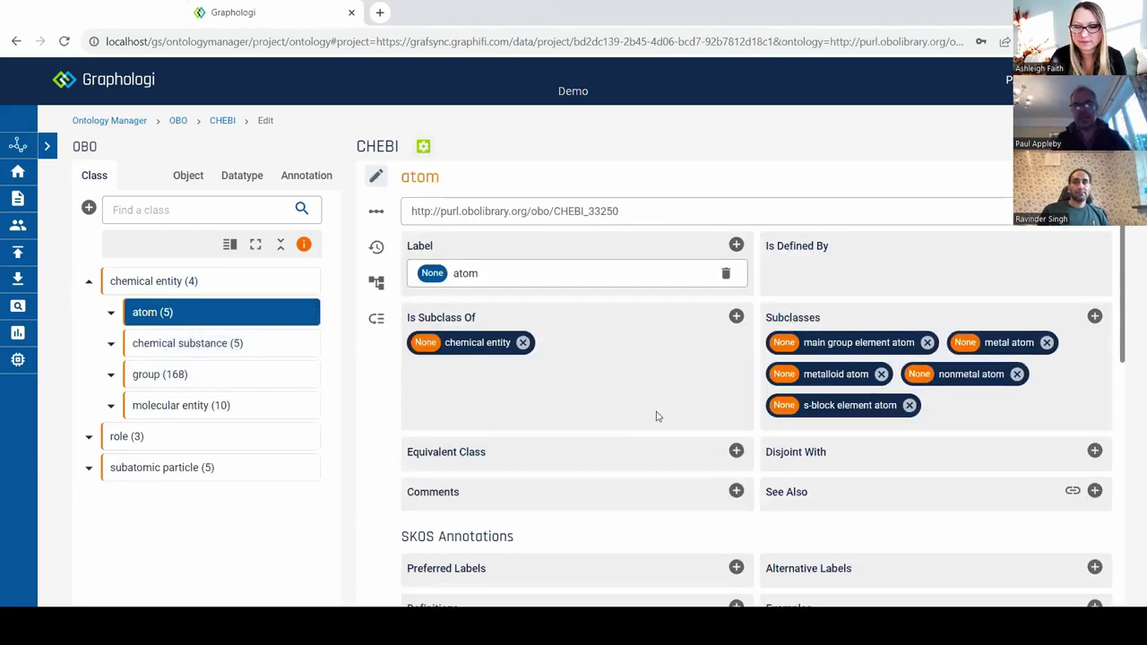
scroll(657, 412, "down", 2)
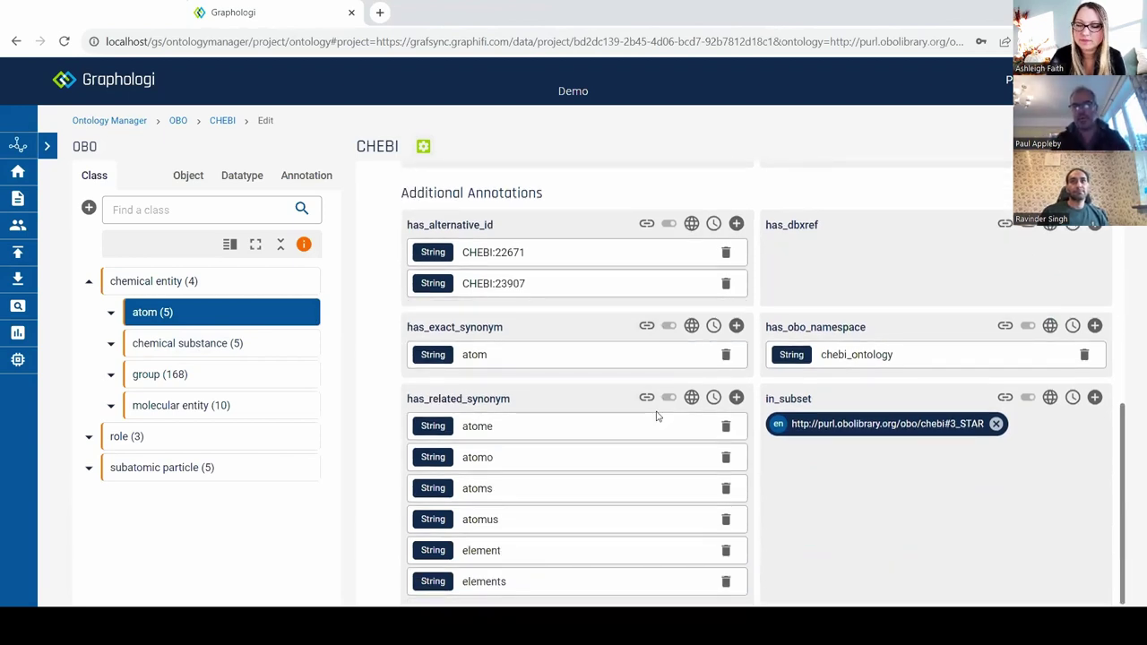
scroll(657, 415, "up", 1)
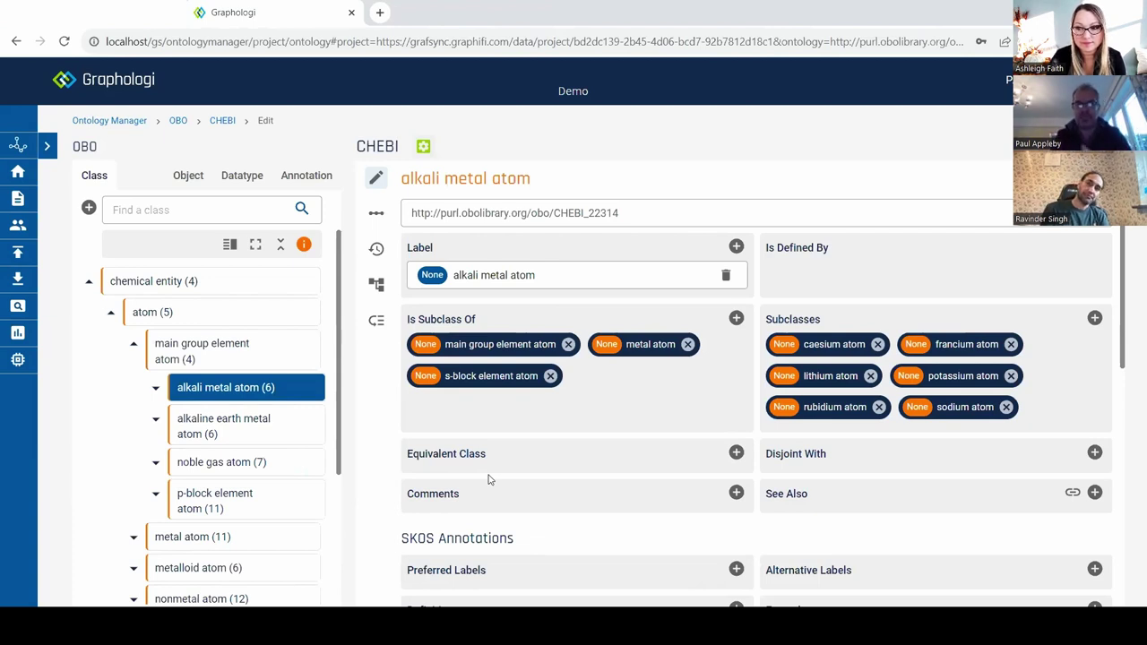
View the hierarchy positioning of the alkali metal atom class and of its caesium atom subclass
mouse_move(242, 427)
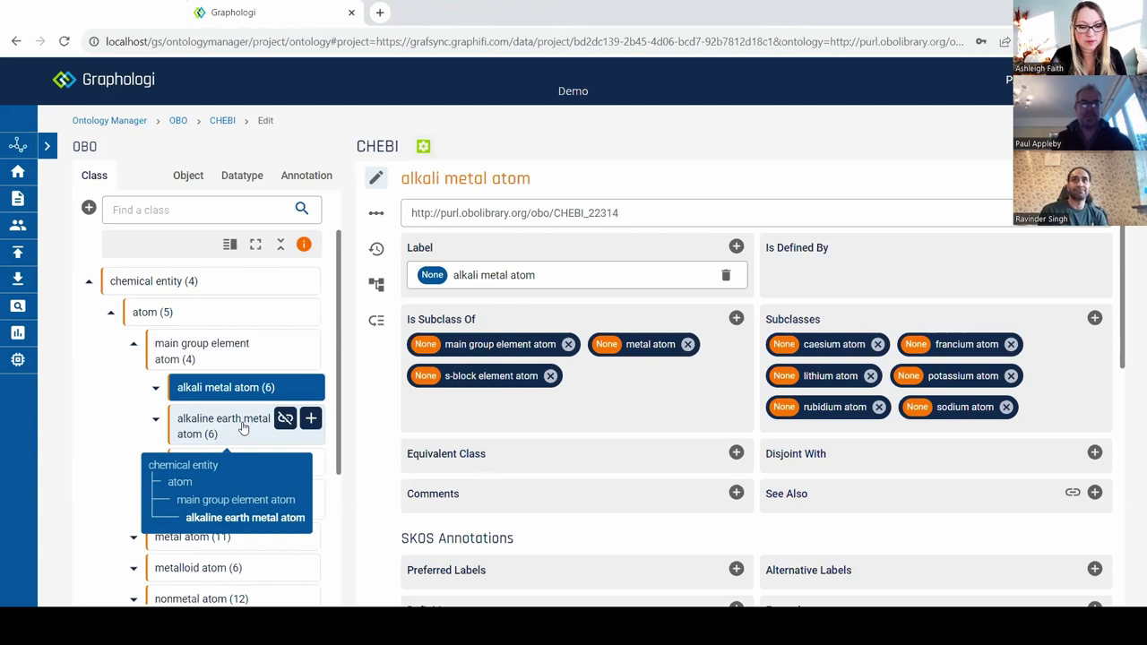
left_click(376, 286)
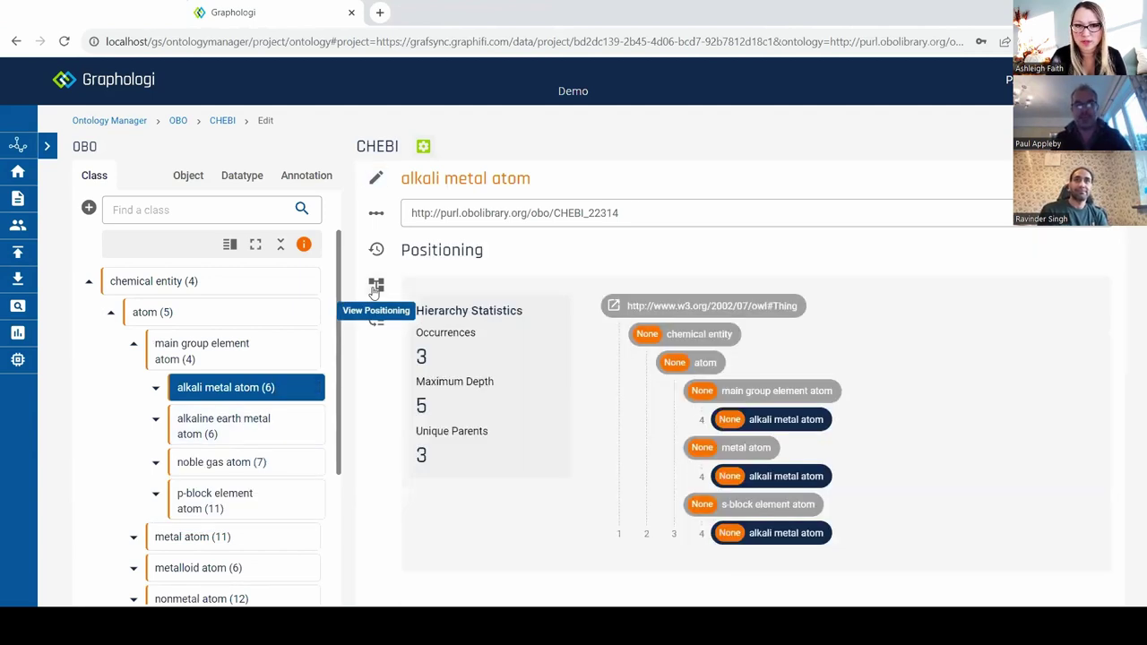
left_click(156, 387)
left_click(231, 419)
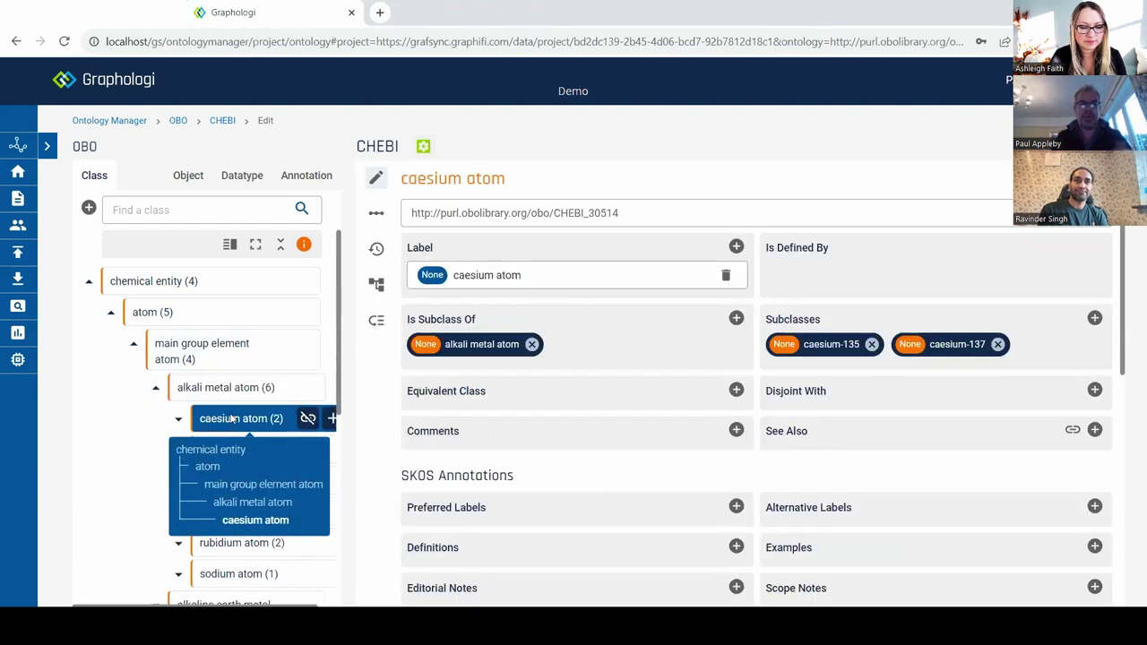
left_click(376, 285)
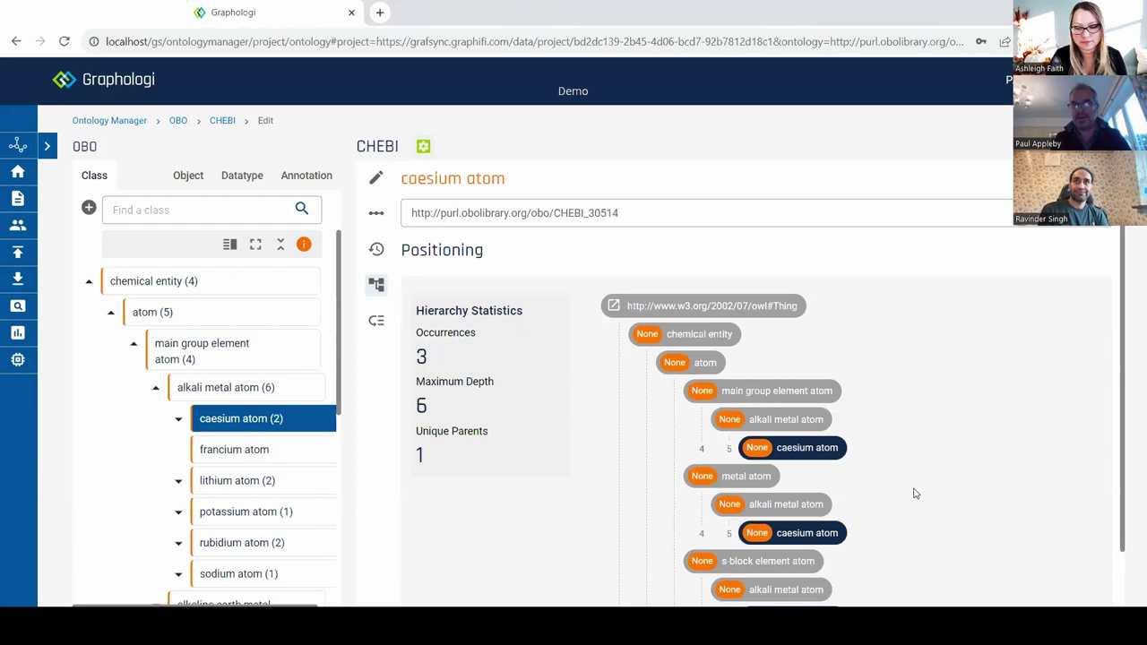
scroll(915, 493, "down", 2)
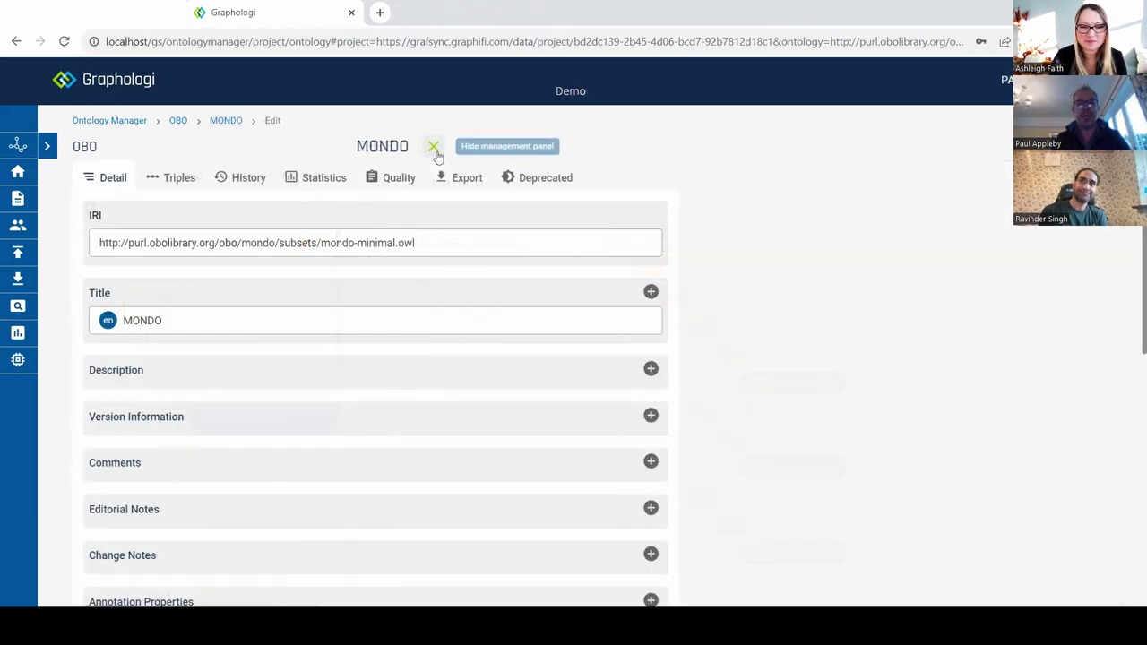
View the MONDO ontology's statistics and its quality section
left_click(323, 180)
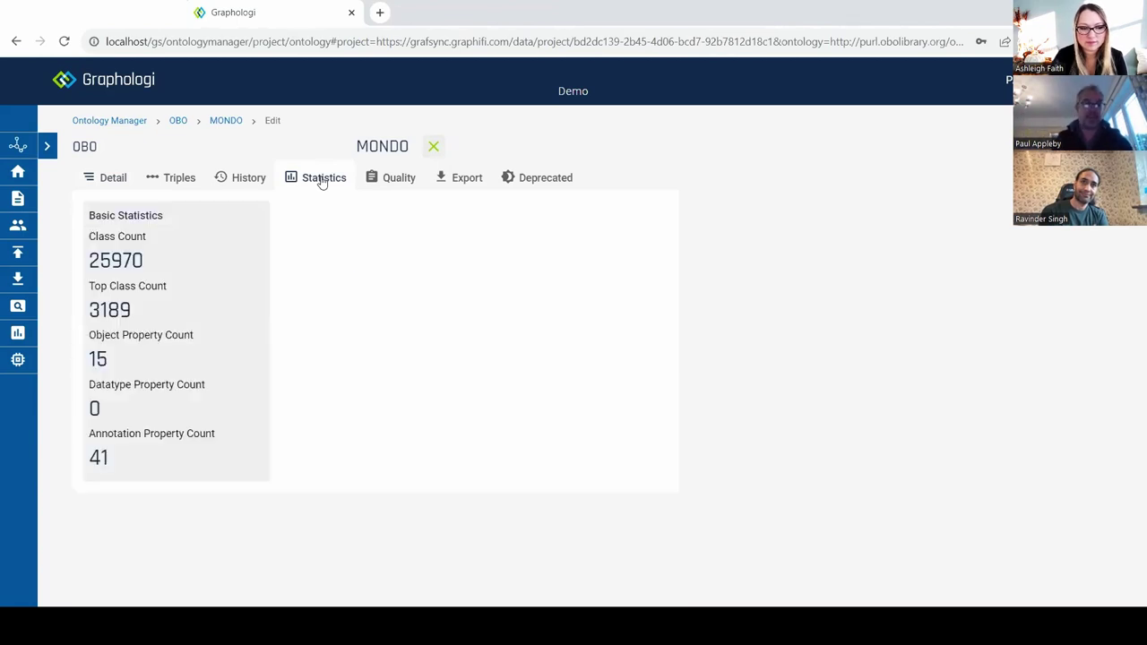
left_click(395, 183)
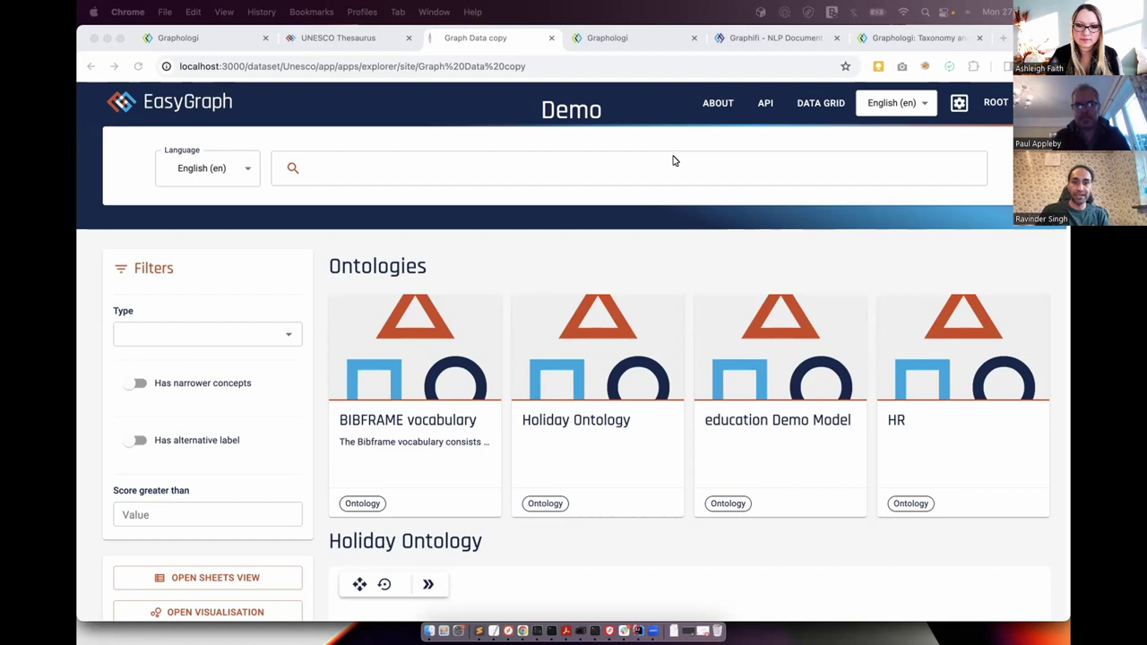
Switch to EasyGraph, view the language options in the Unesco site settings, and leave them without saving
left_click(959, 103)
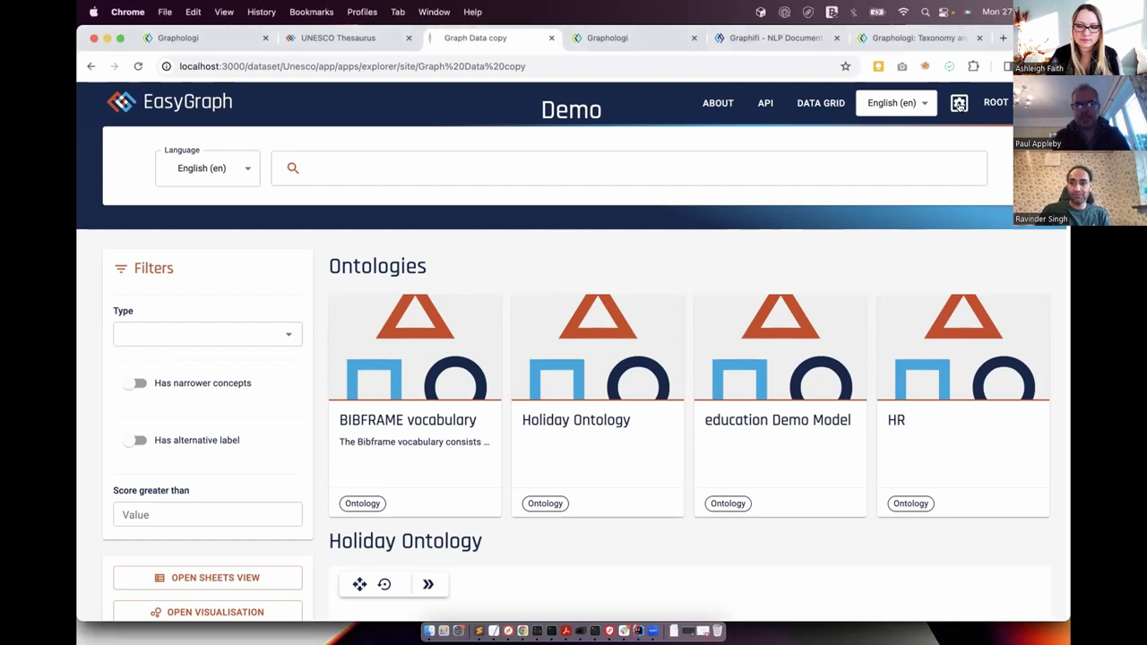
left_click(959, 104)
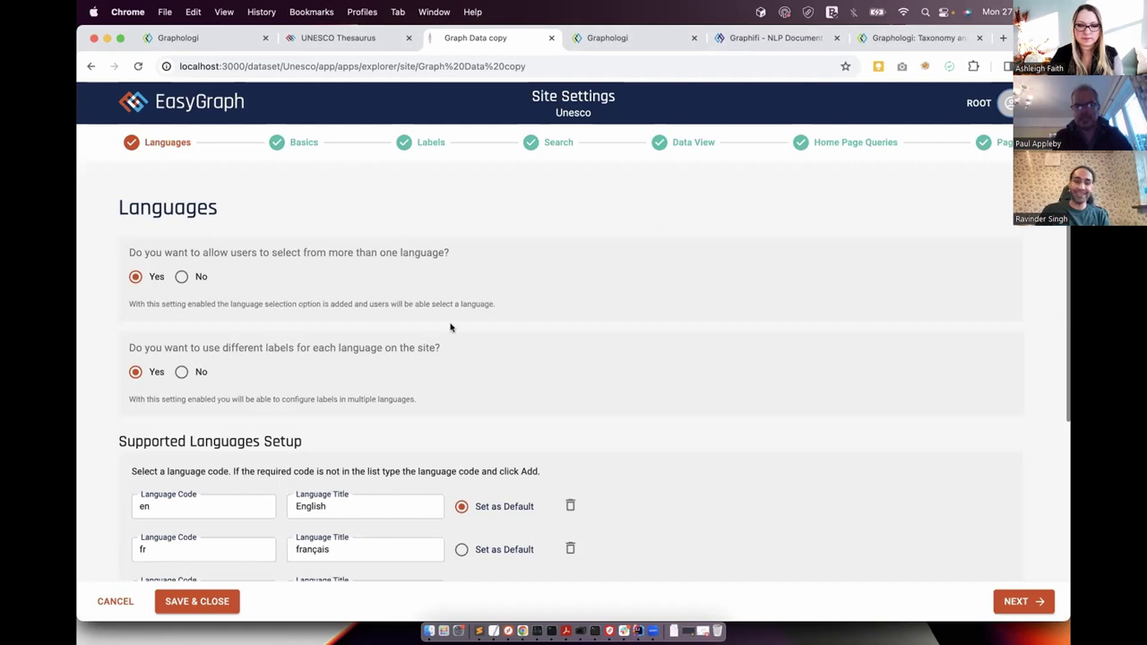
left_click(118, 602)
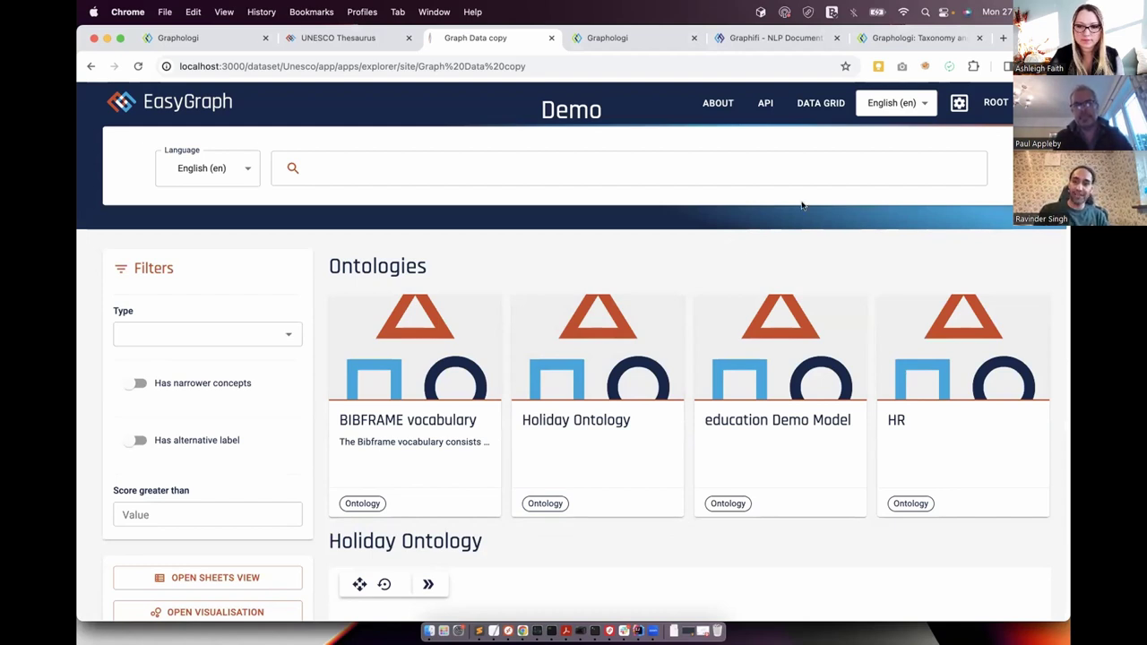
Examine the EasyGraph home page, from the ontology cards down to the nodes of the embedded Holiday Ontology graph
scroll(801, 206, "down", 1)
scroll(744, 217, "up", 1)
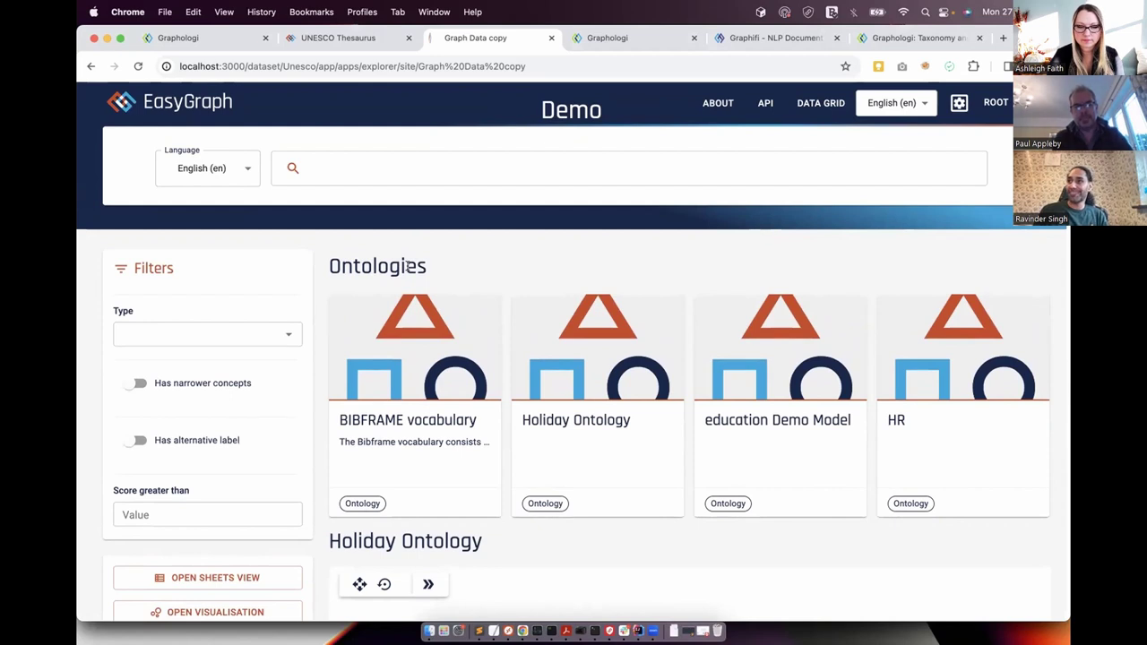
mouse_move(450, 342)
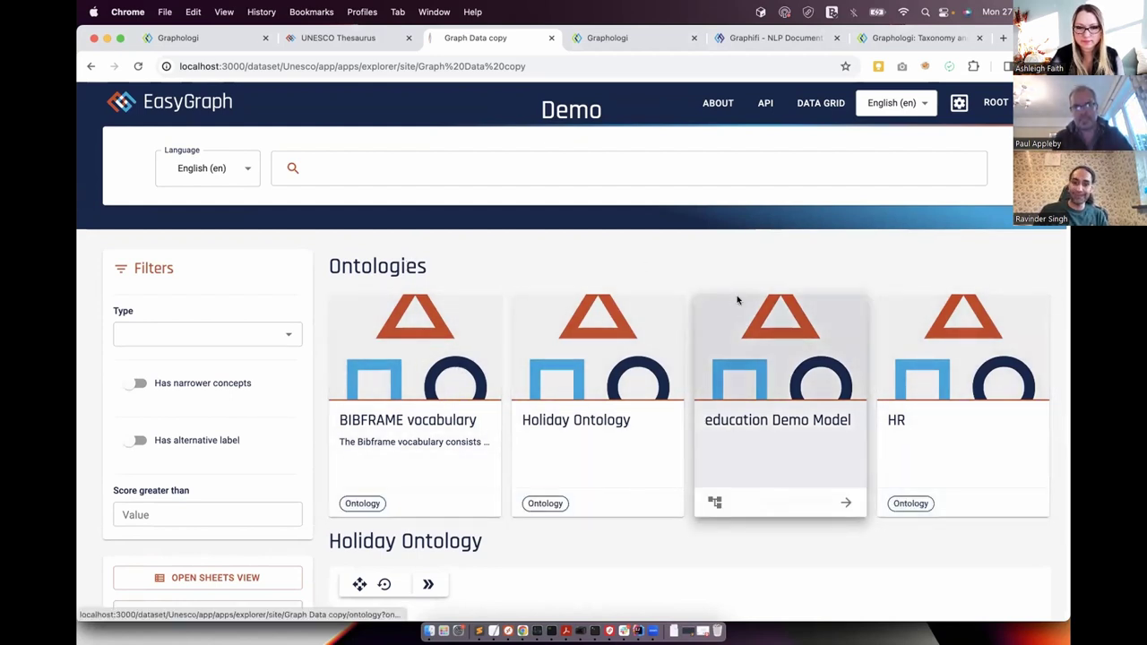
scroll(1050, 261, "down", 5)
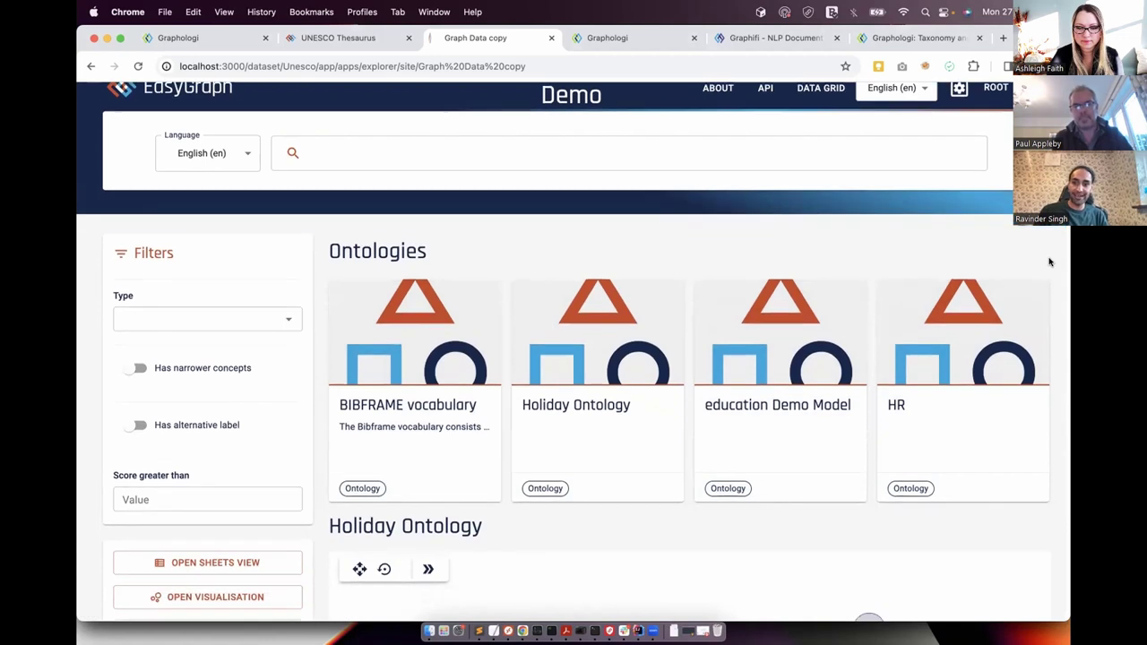
scroll(1050, 260, "down", 1)
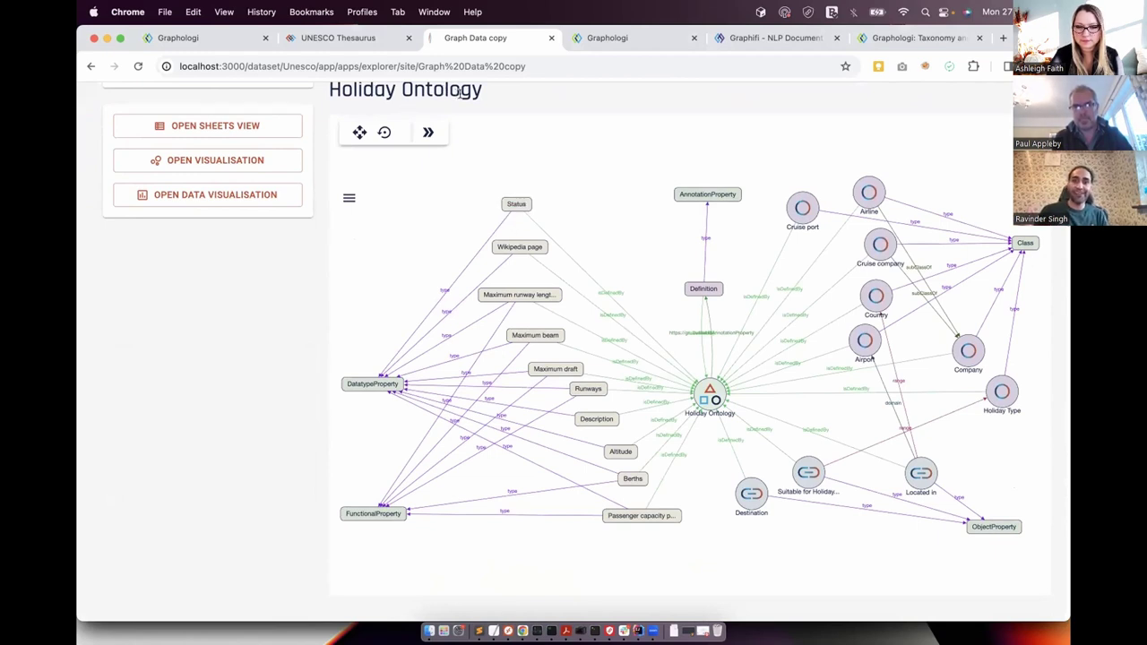
mouse_move(708, 400)
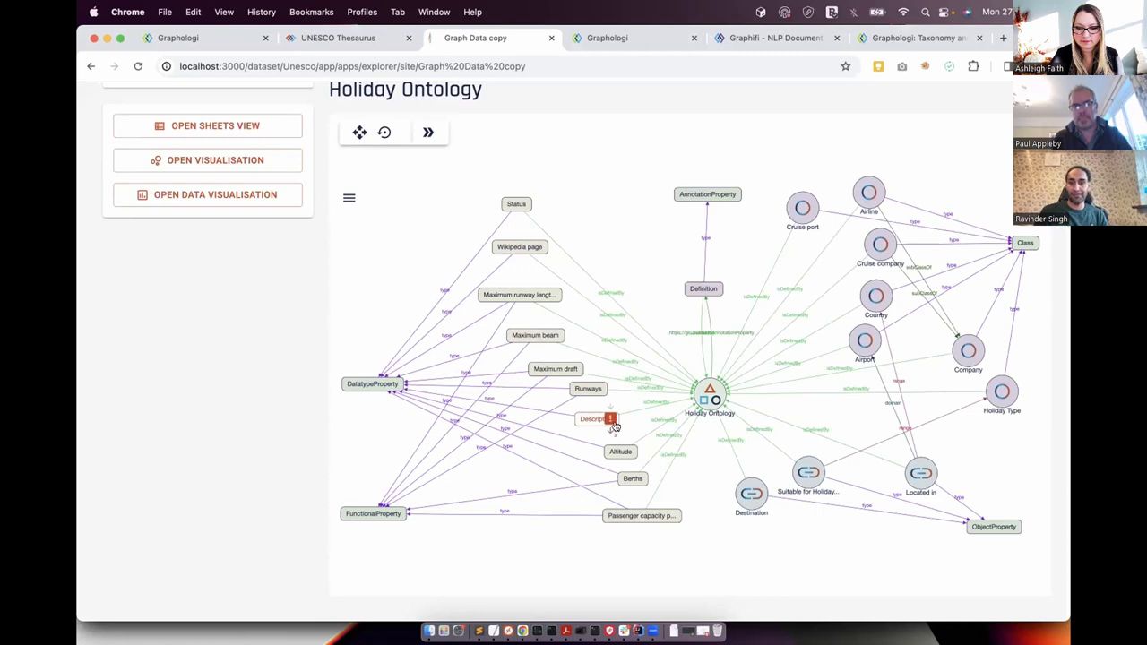
mouse_move(867, 304)
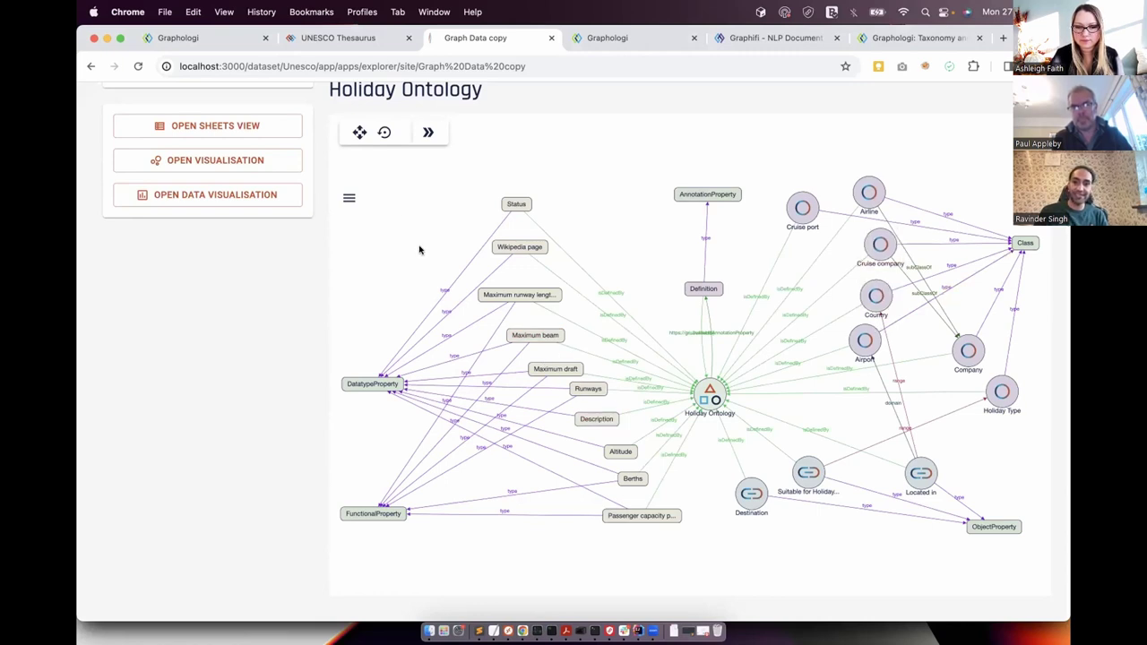
Show the Holiday Ontology graph full screen, review the Maximum runway length property's details, and close them
left_click(359, 133)
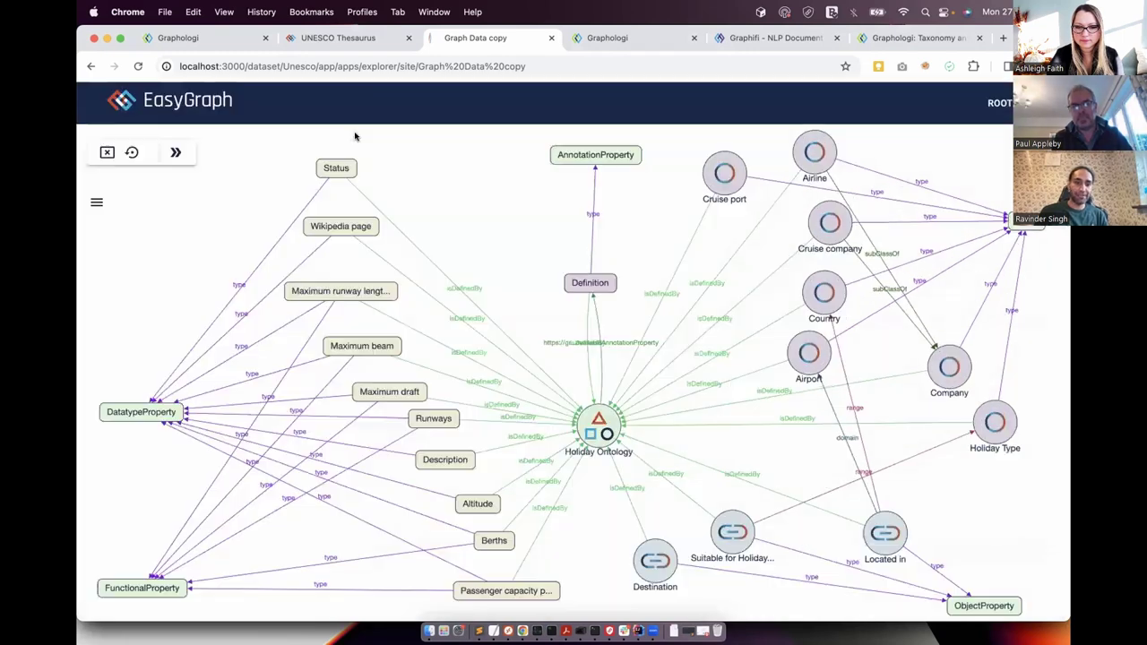
left_click(321, 296)
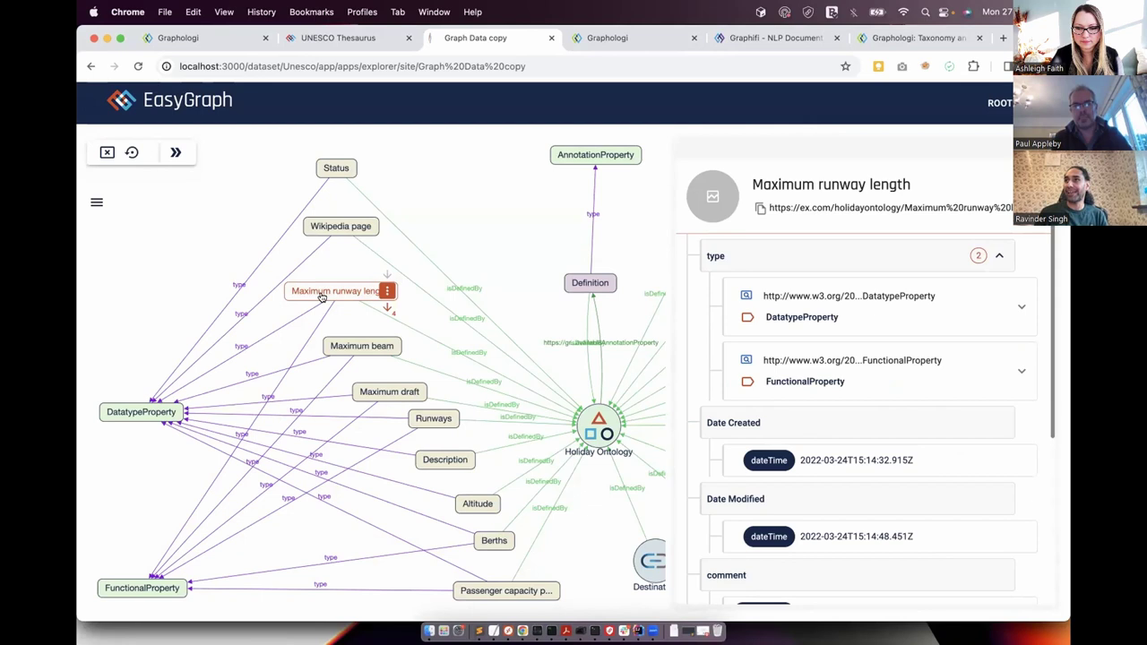
scroll(809, 384, "down", 2)
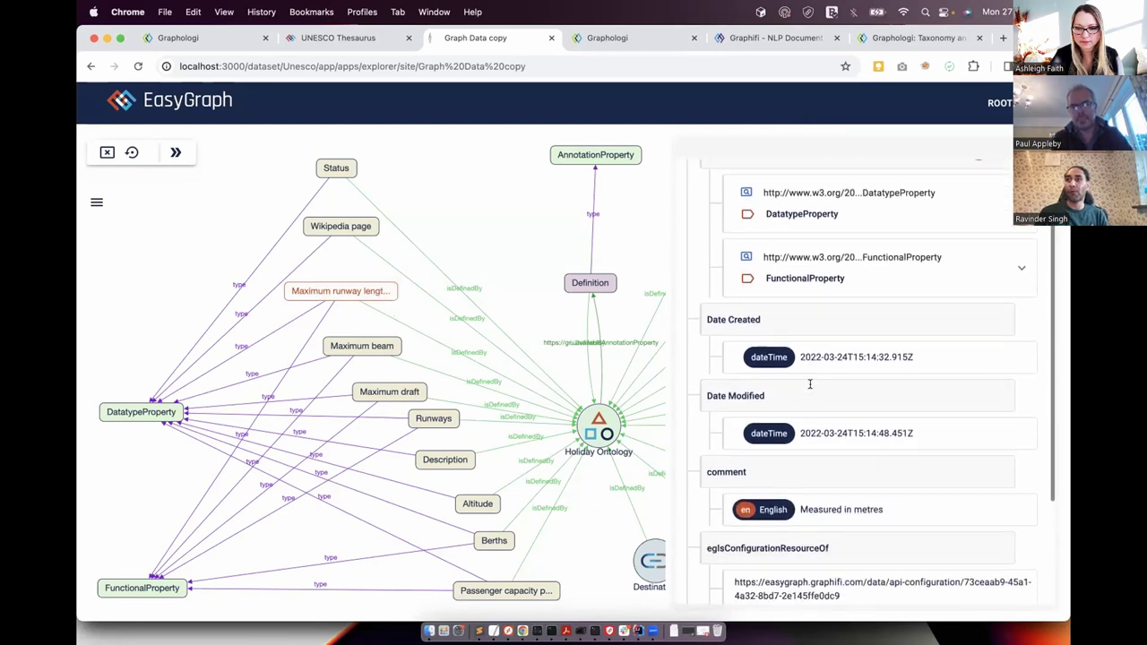
scroll(810, 384, "down", 2)
scroll(809, 384, "up", 4)
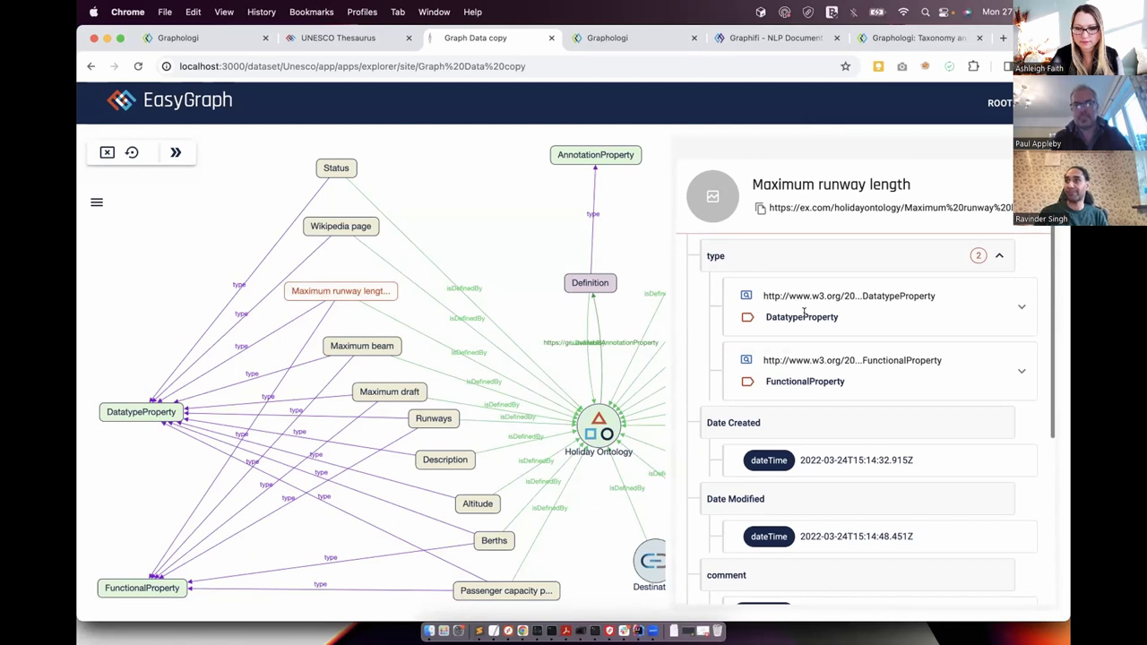
scroll(815, 376, "down", 5)
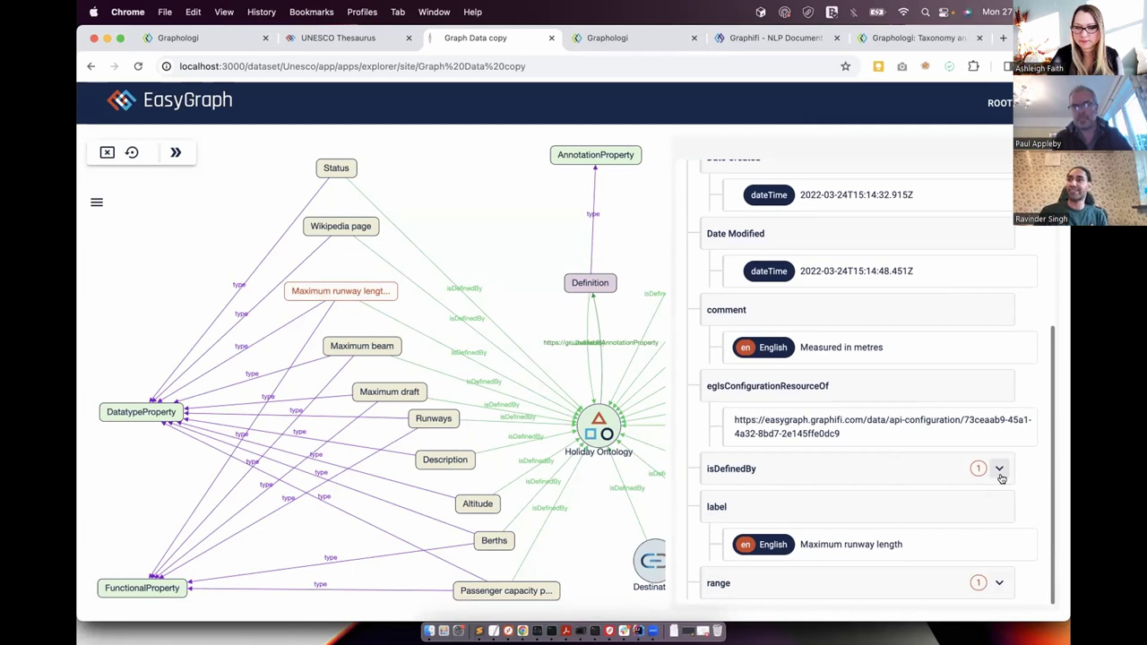
left_click(295, 134)
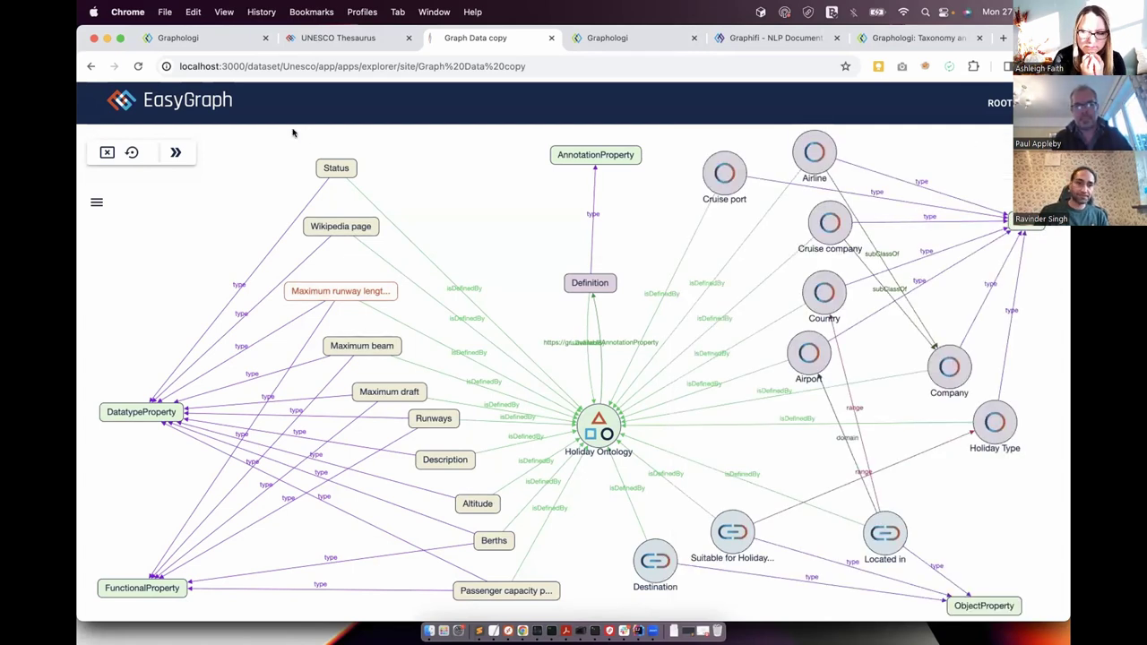
Try moving the Maximum runway length node near Definition with the graph toolbar expanded, and exit full screen without saving the layout
left_click(176, 154)
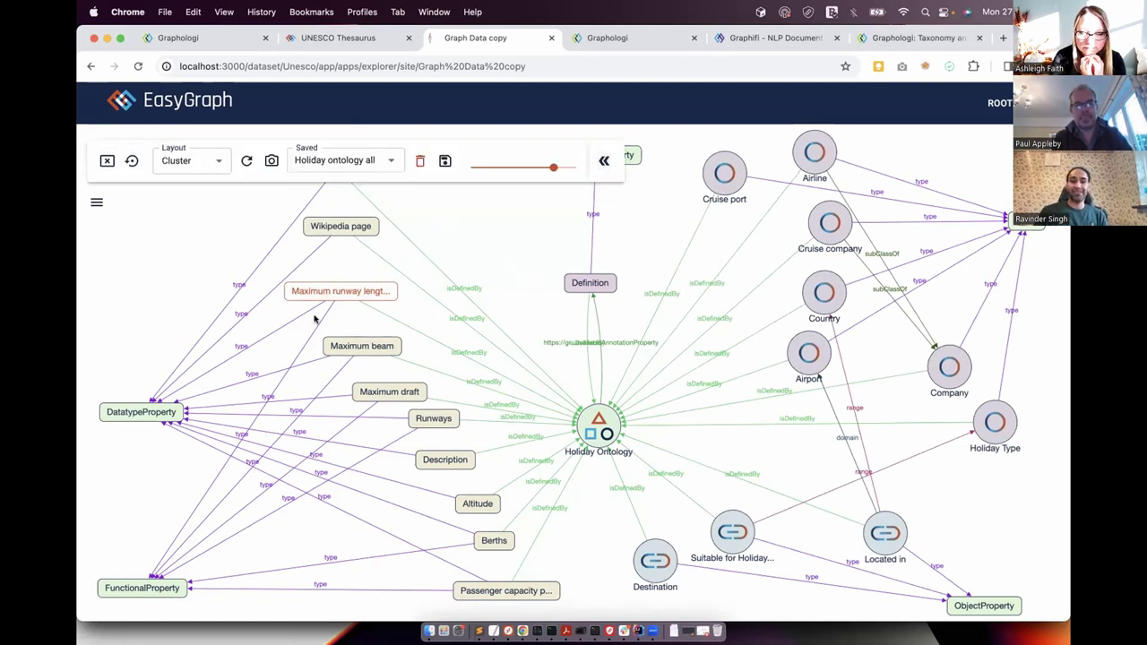
left_click_drag(352, 292, 509, 254)
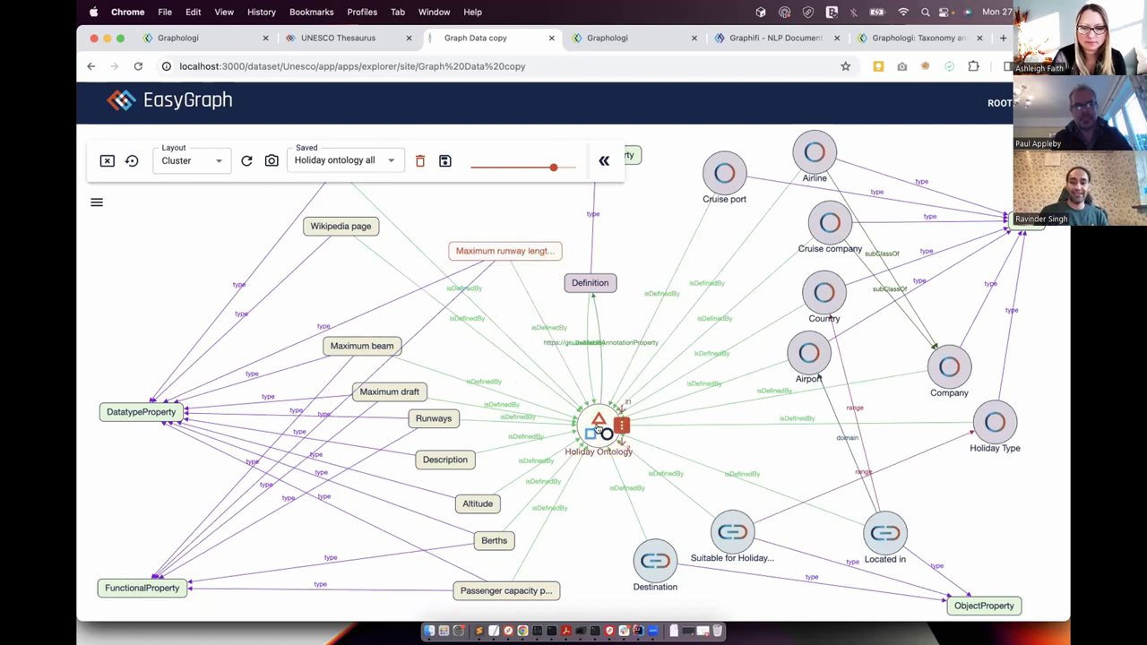
left_click(442, 169)
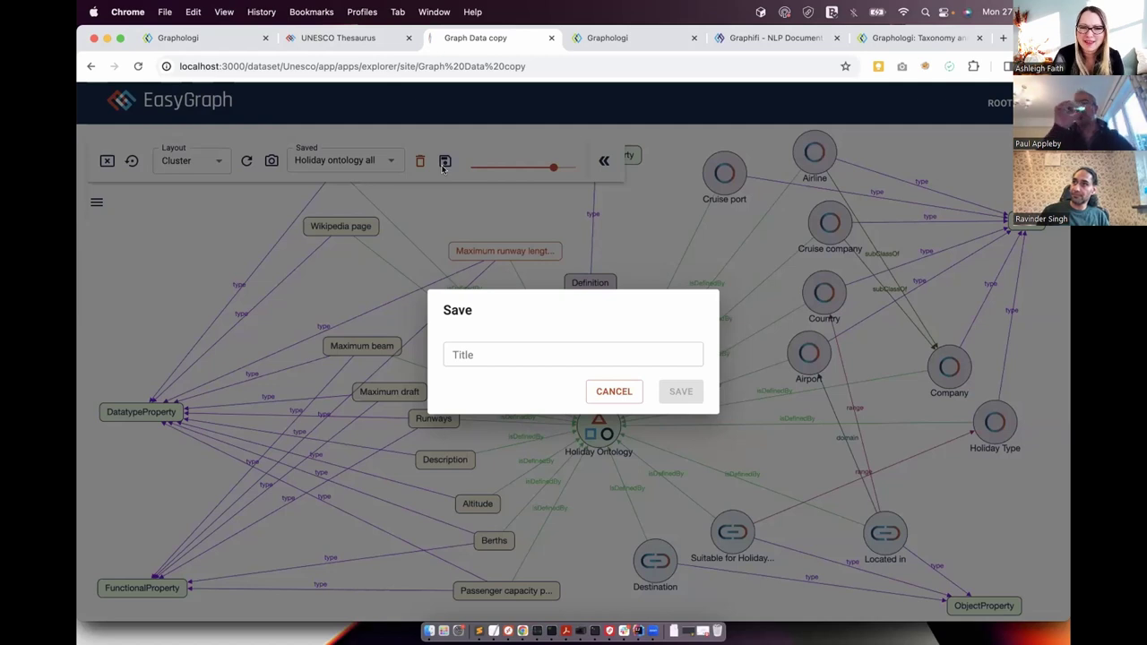
left_click(615, 392)
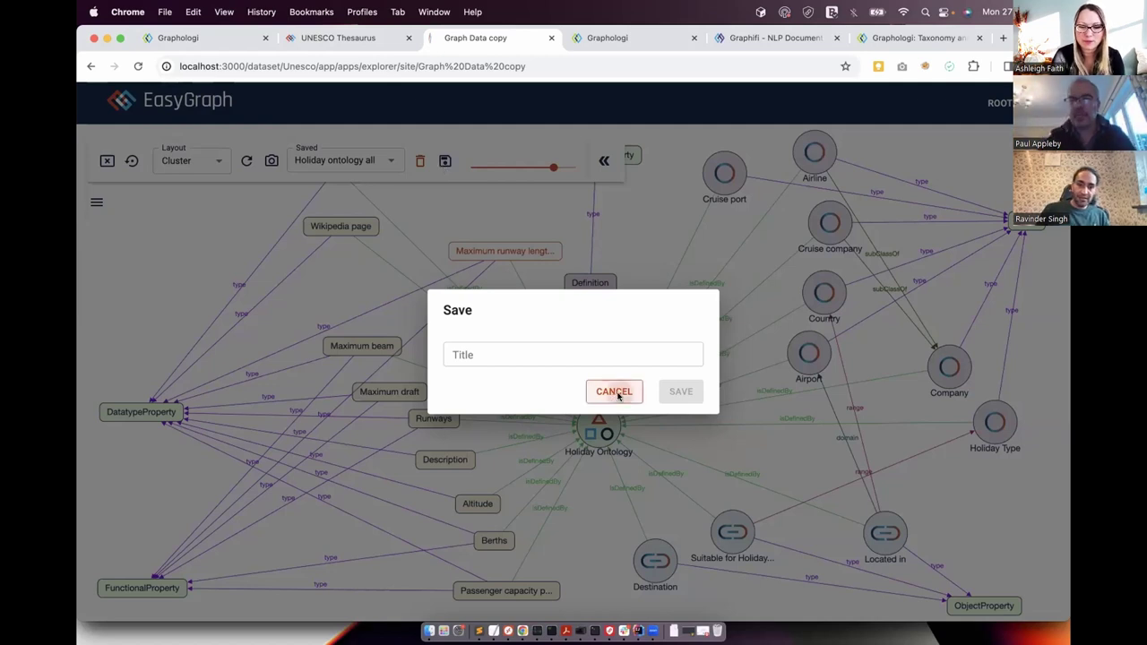
left_click(107, 161)
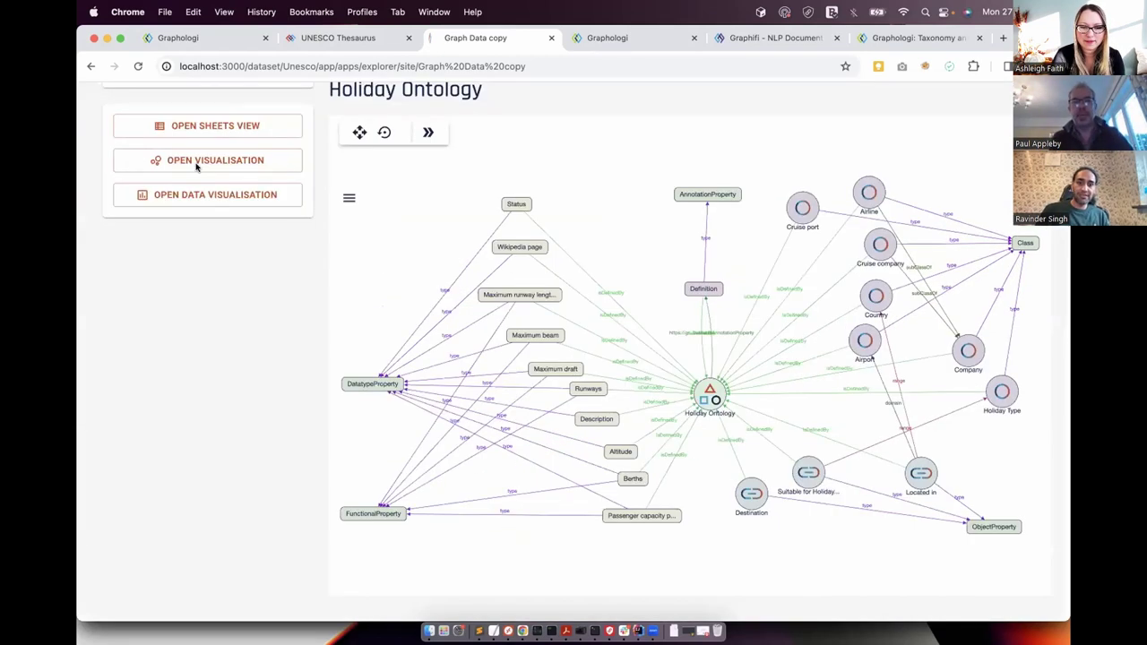
Switch to the hosted Graphologi site, log in with the prefilled credentials, and open the dashboard of the rsm1Trial subscription
scroll(259, 250, "up", 5)
scroll(632, 199, "up", 2)
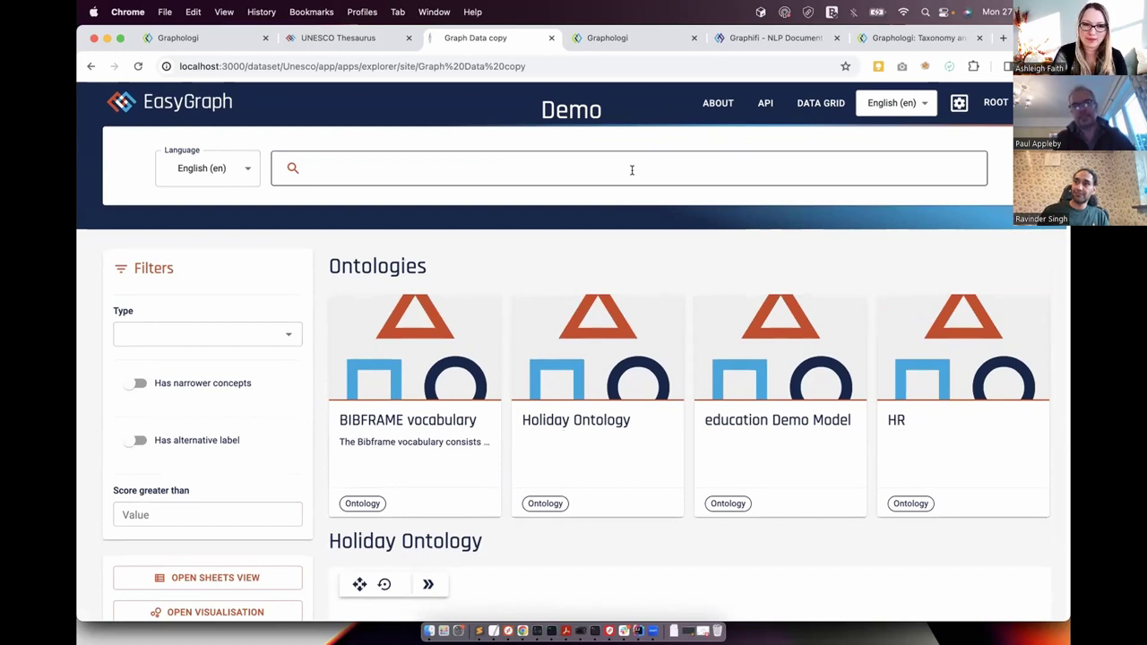
left_click(618, 40)
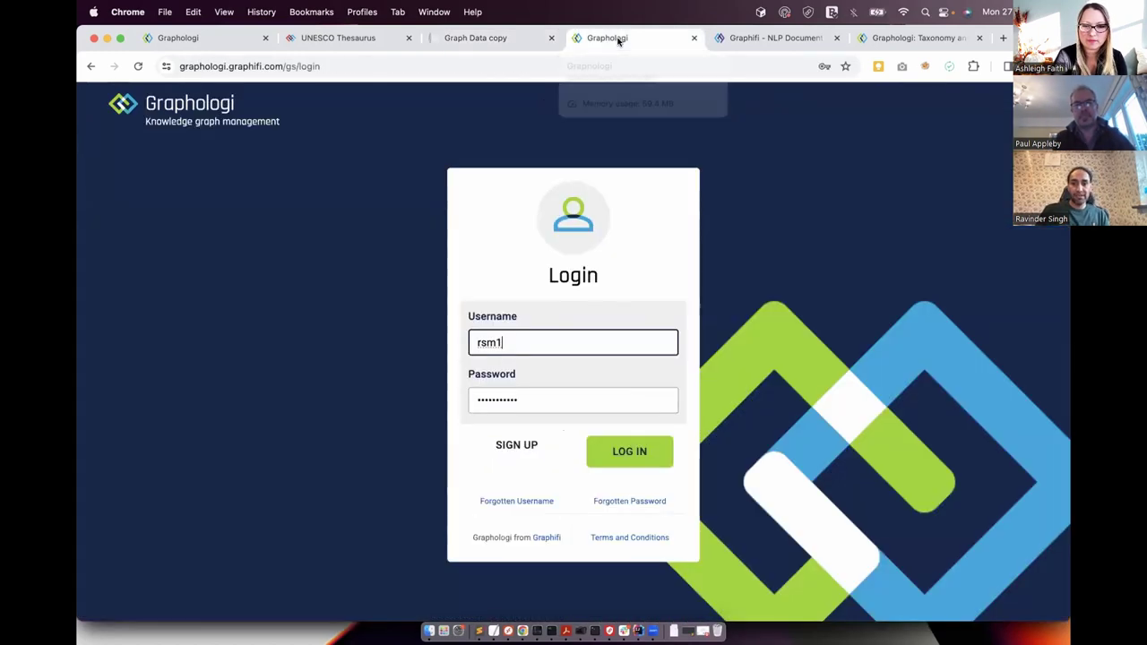
left_click(635, 453)
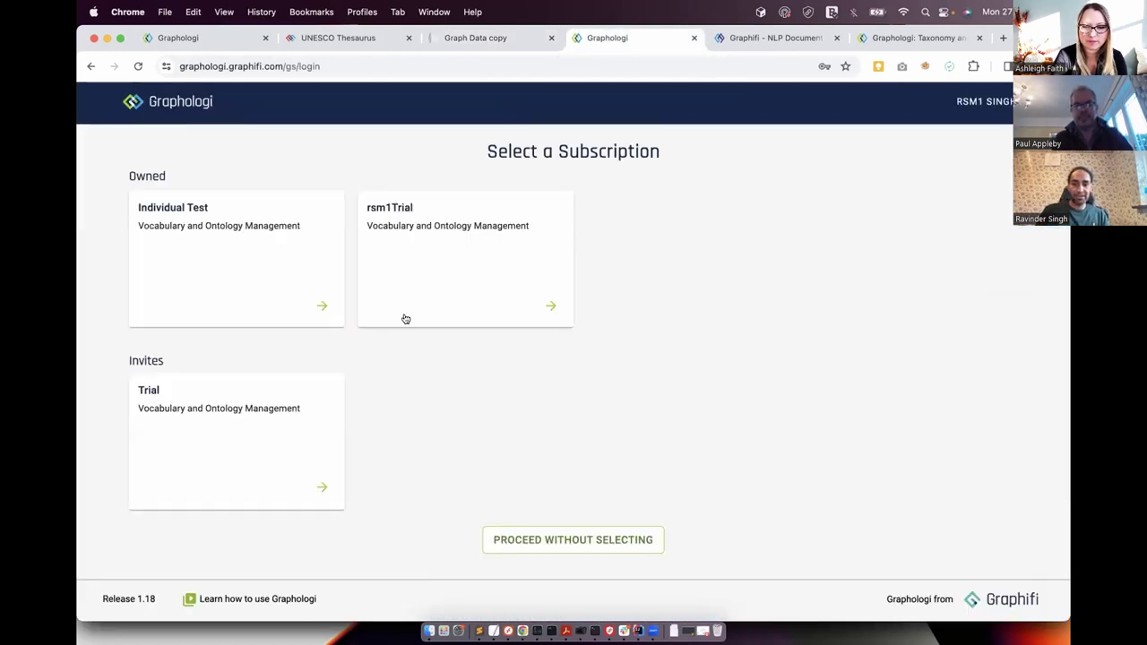
left_click(550, 309)
left_click(580, 374)
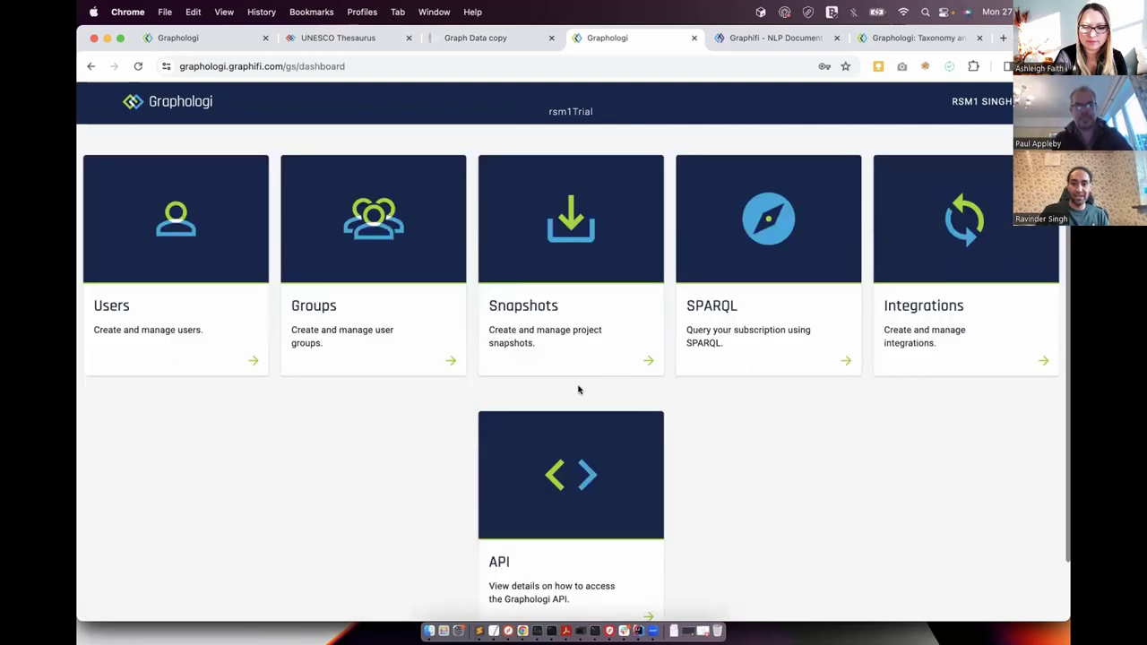
Open the eg-prod integration and review its endpoint address and public key settings
left_click(963, 312)
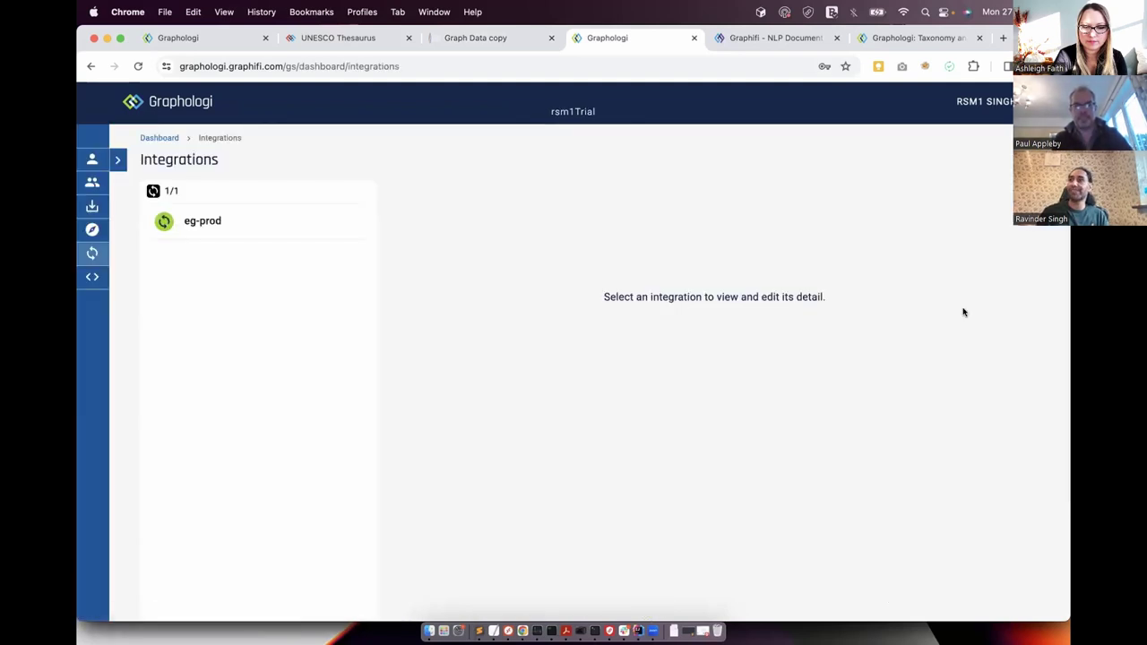
left_click(264, 229)
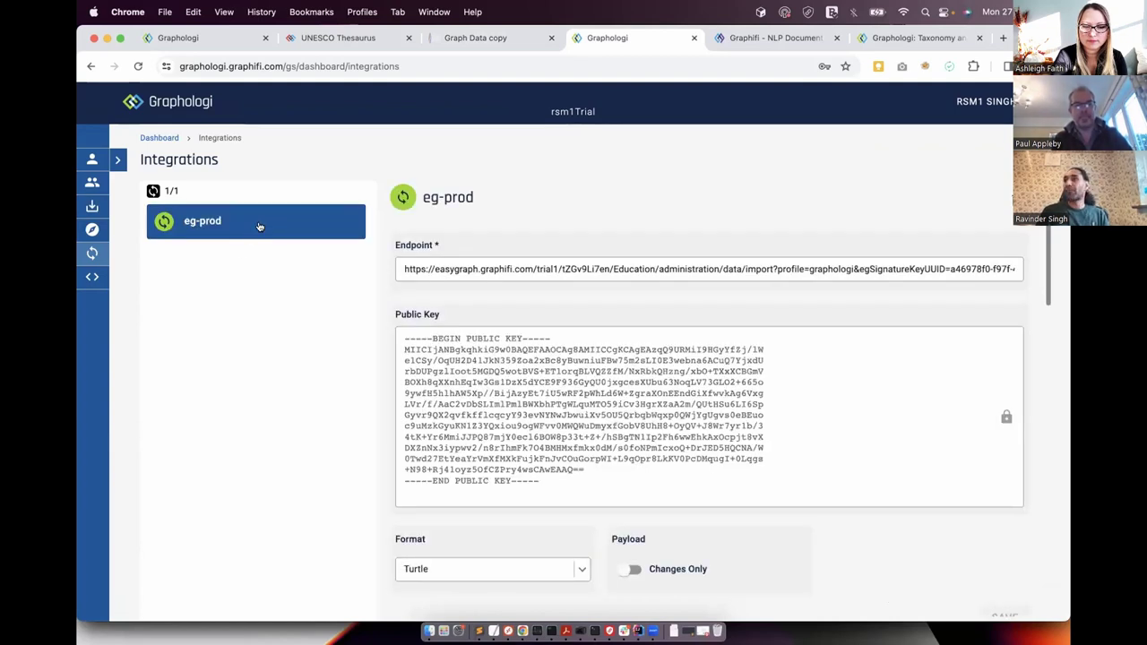
double_click(523, 269)
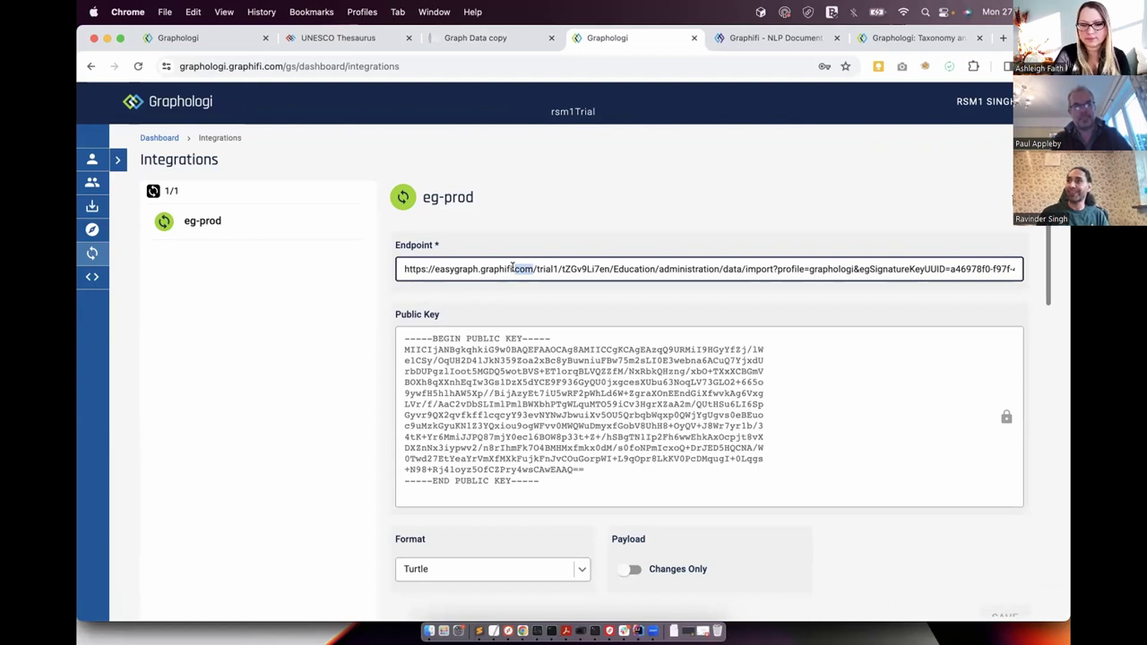
Leave the integrations and open the Holidays project in the Vocabulary Manager to view its taxonomies and collections
left_click(168, 109)
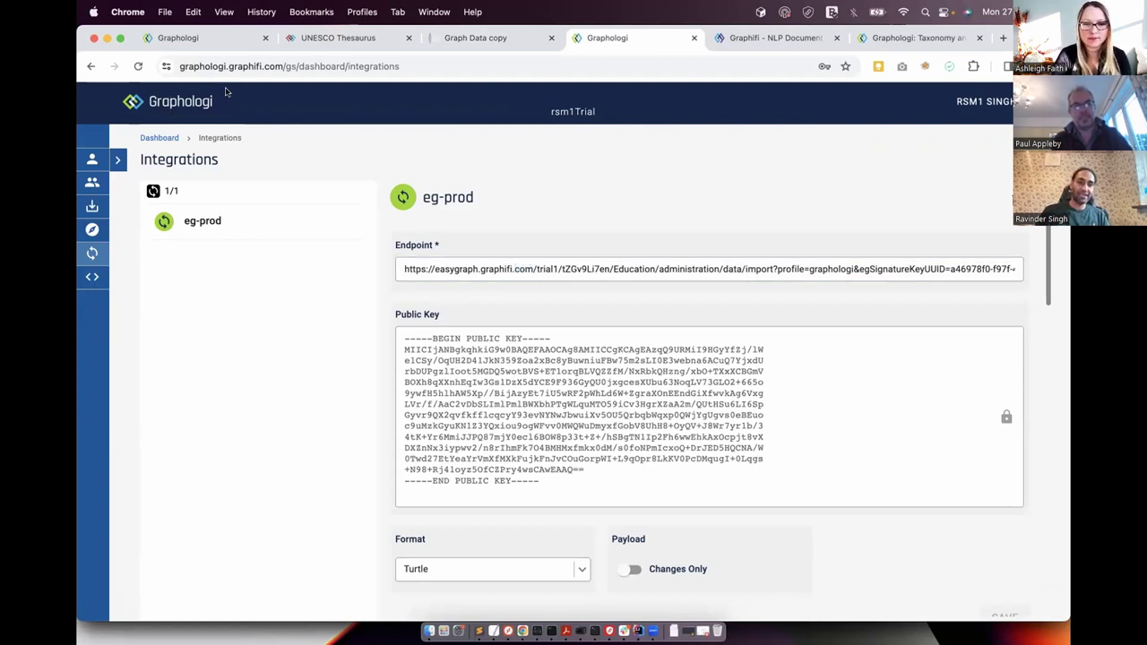
left_click(197, 107)
left_click(202, 297)
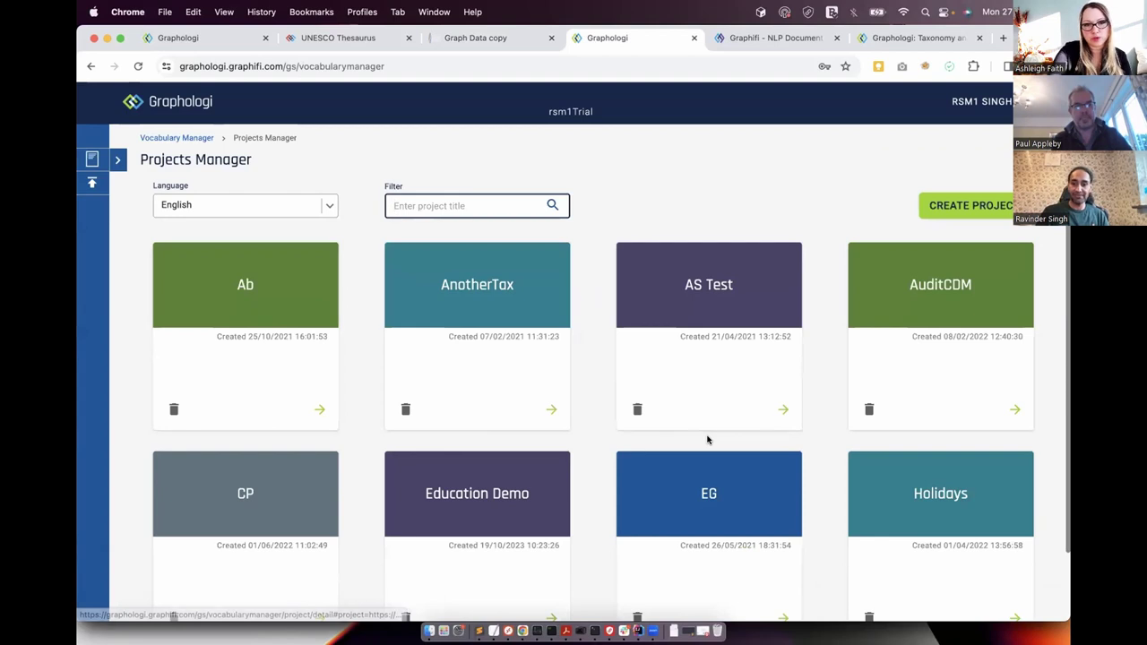
left_click(930, 529)
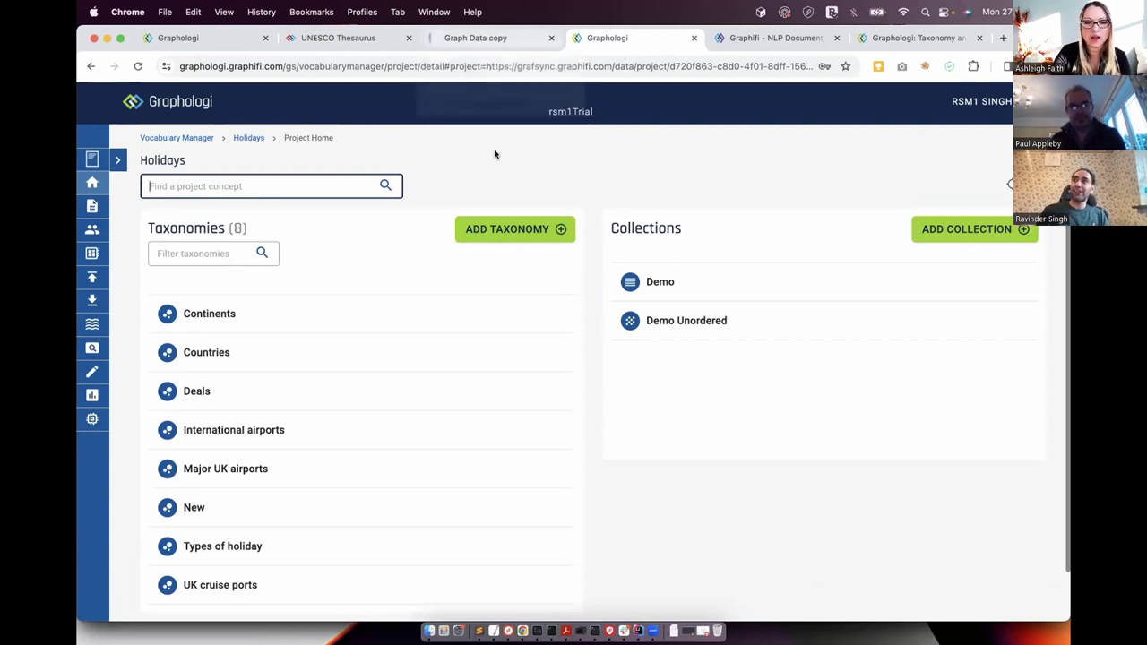
Switch to the EasyGraph site, search for "math", review the matching concepts, and return to the home page
left_click(497, 45)
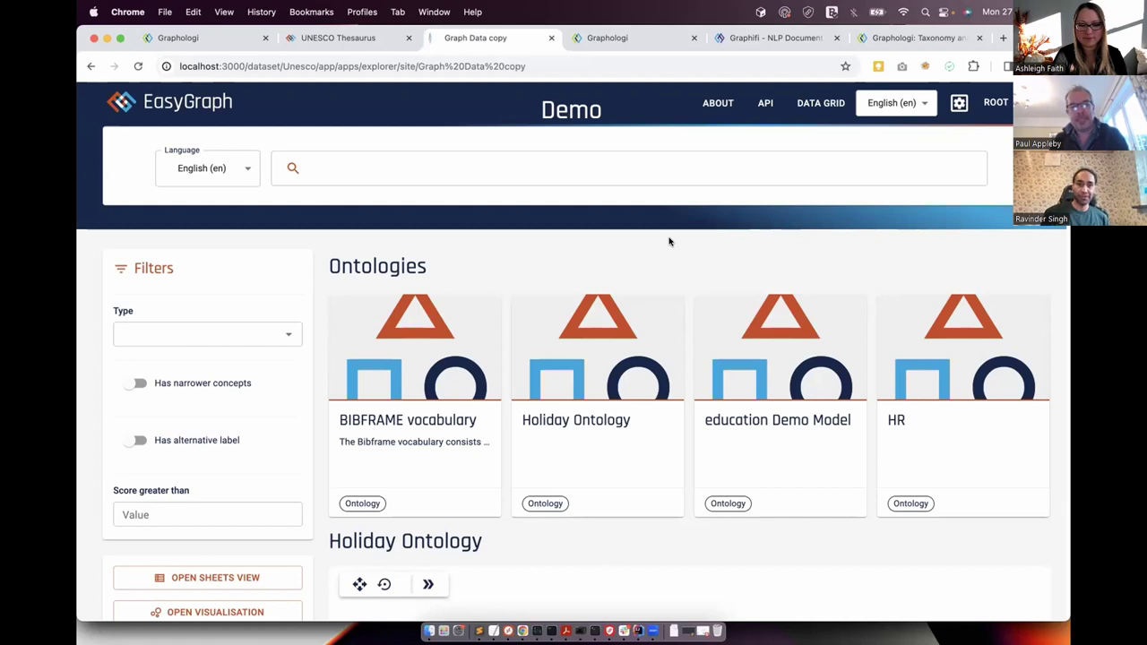
left_click(566, 170)
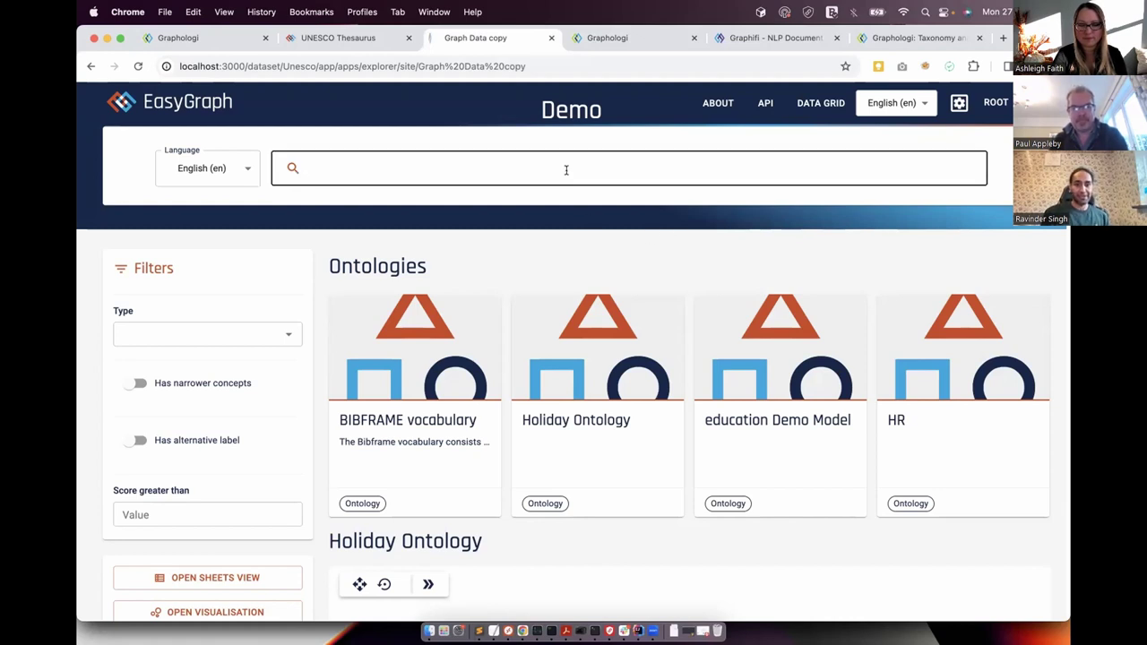
type("math")
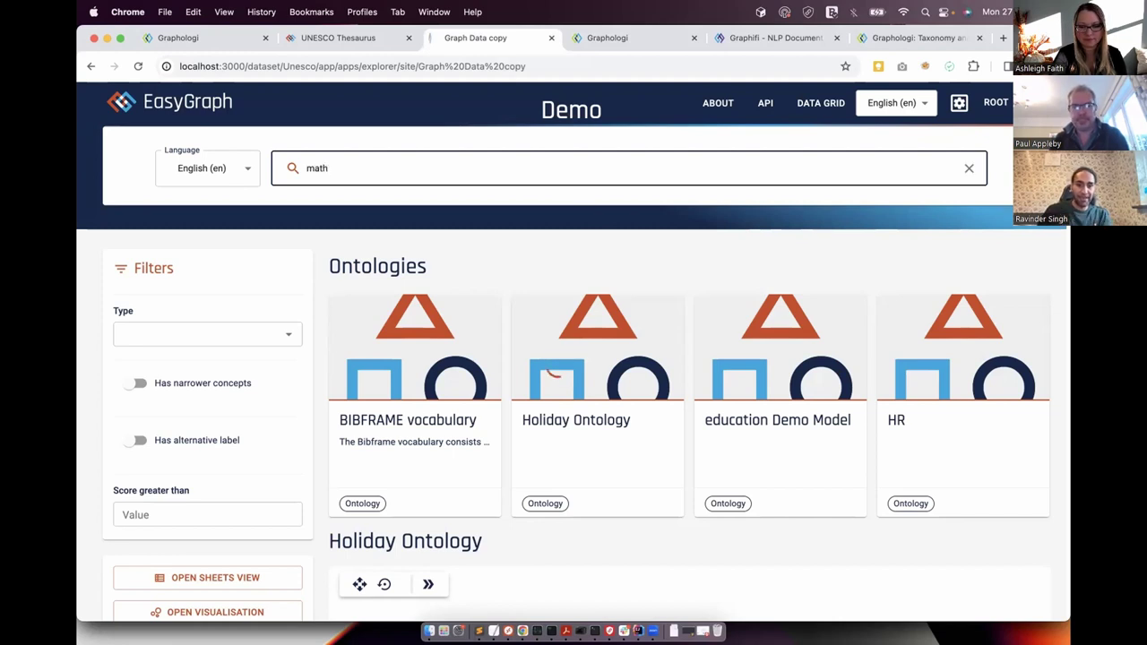
key("Return")
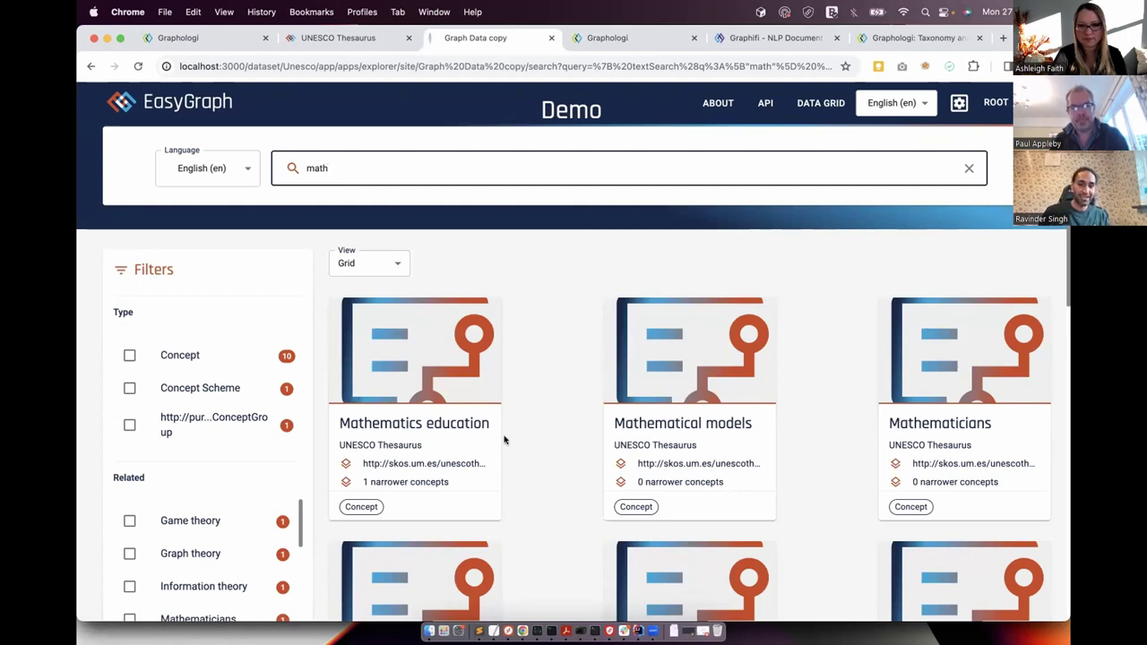
mouse_move(388, 435)
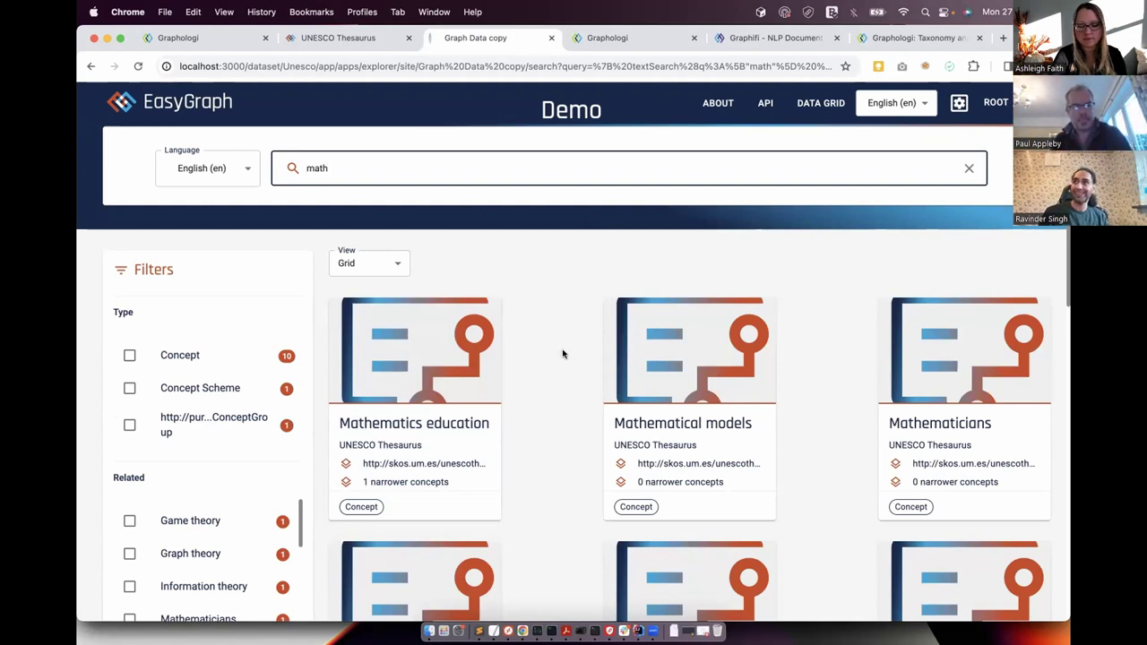
key("super+bracketleft")
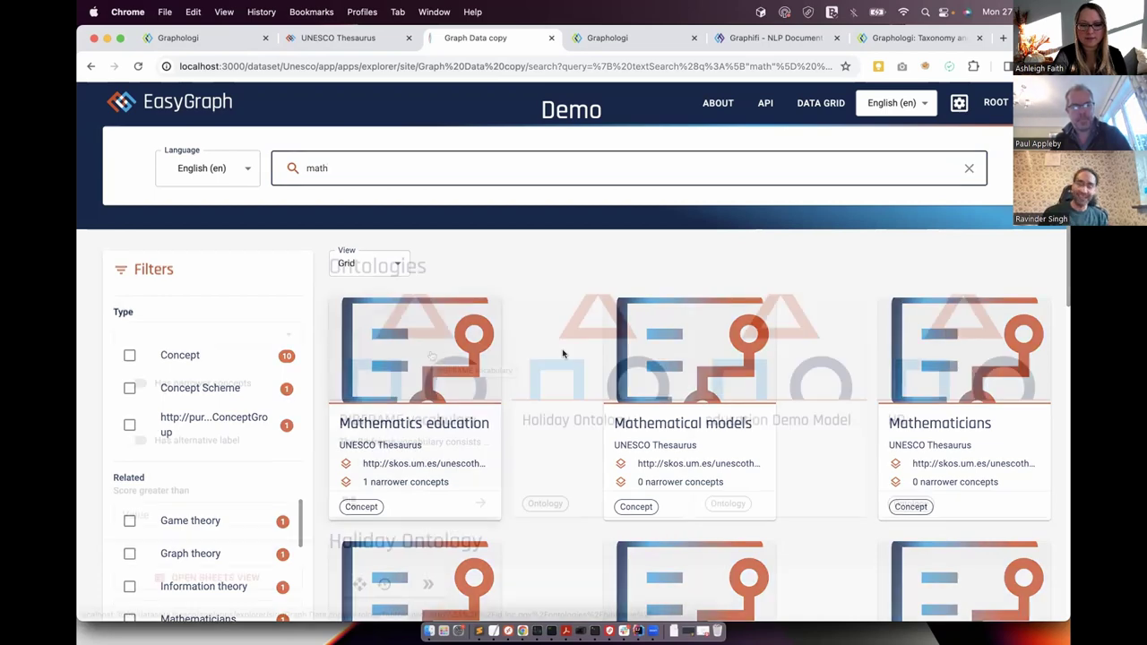
Open the BIBFRAME vocabulary with a widened class list, view the Agent class details, and return to the home page
scroll(682, 282, "down", 7)
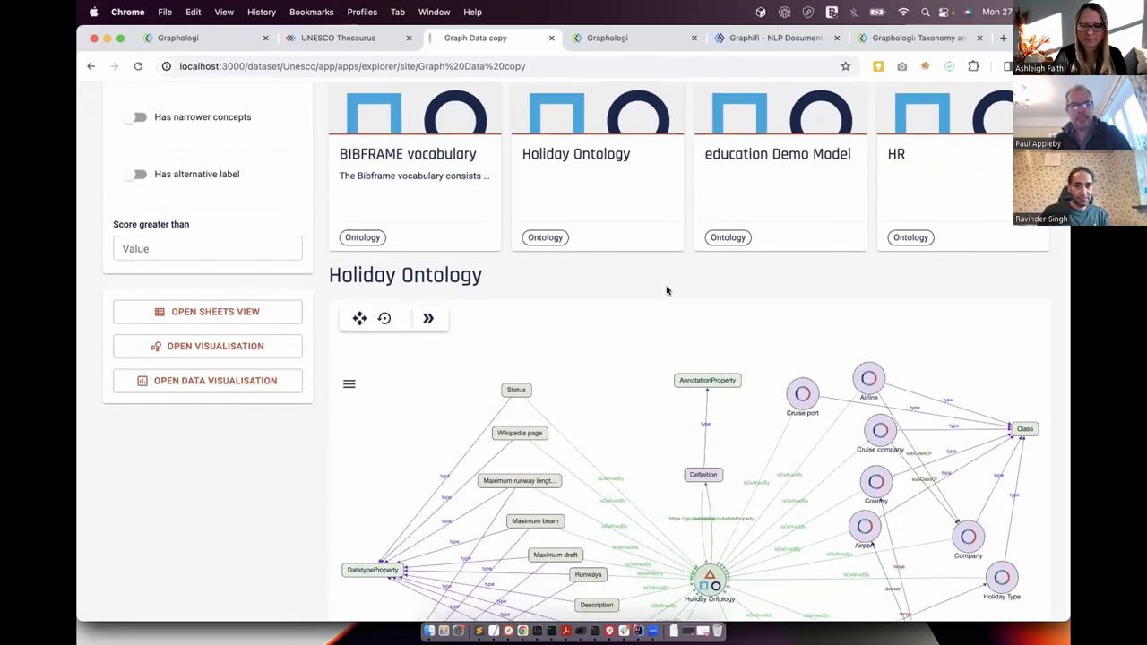
scroll(666, 288, "down", 2)
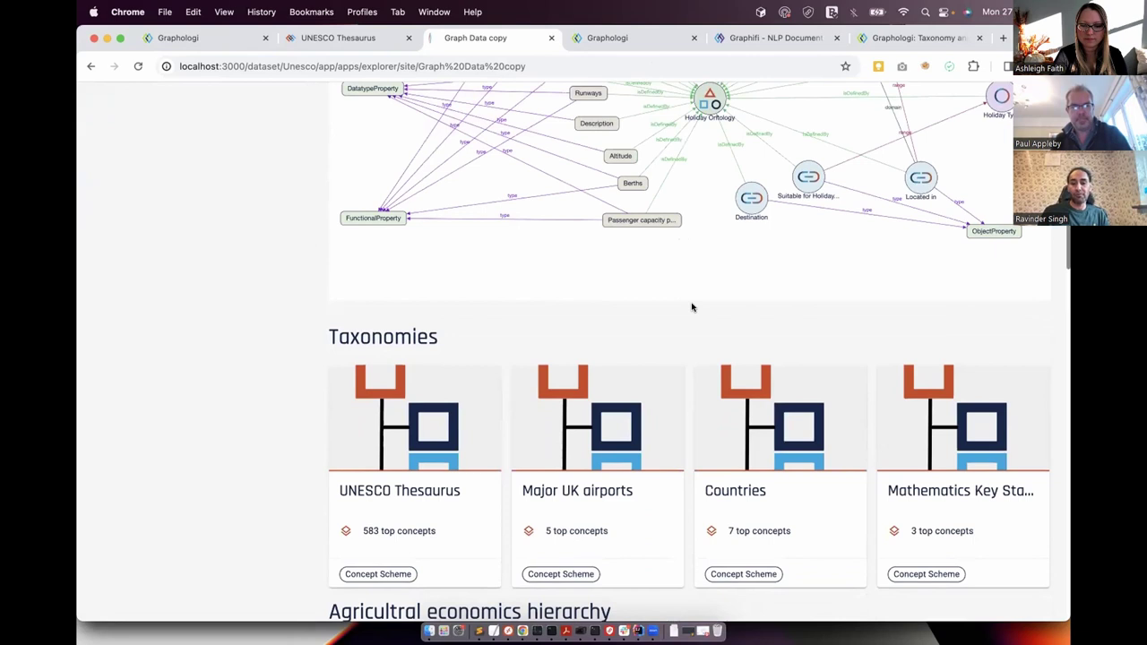
scroll(689, 304, "up", 10)
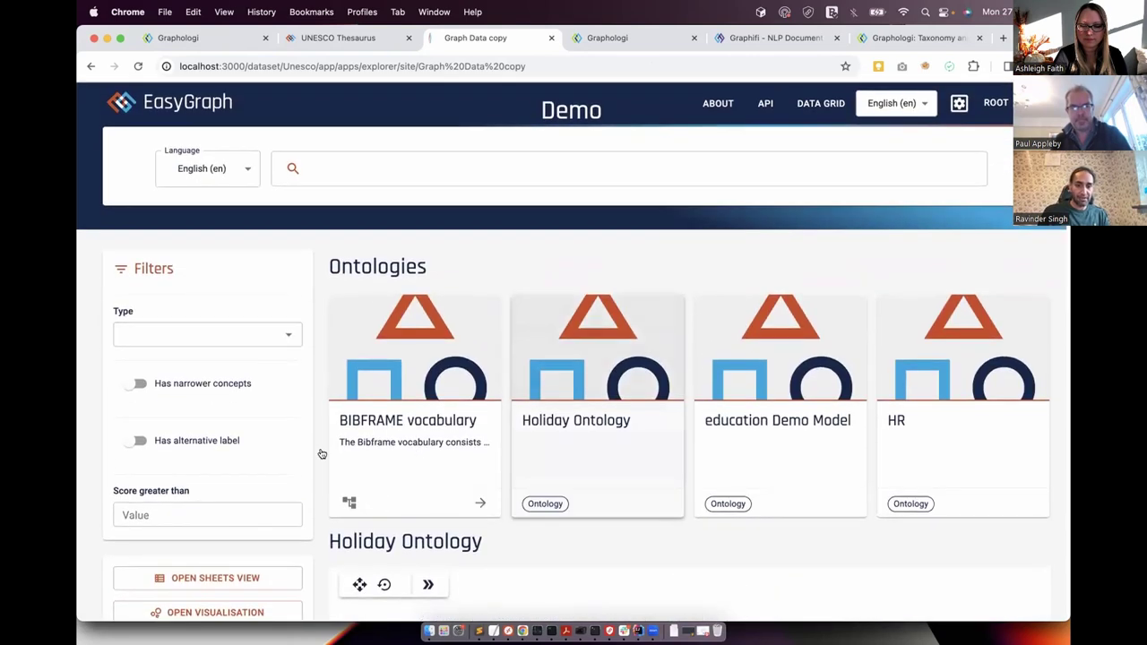
left_click(442, 387)
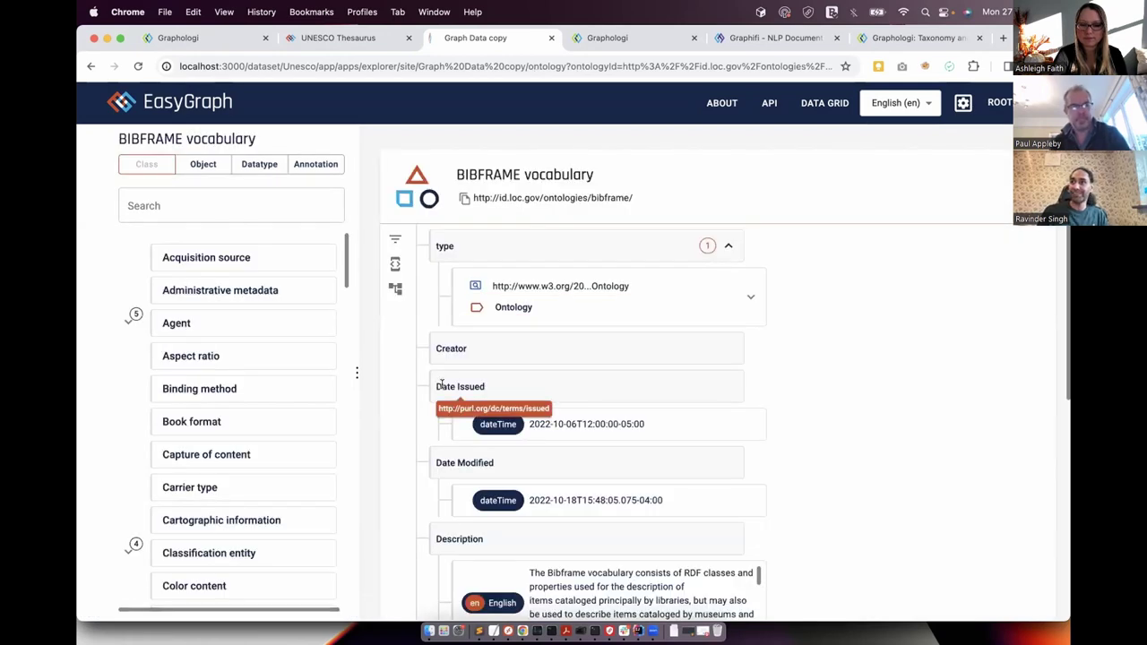
left_click_drag(354, 371, 453, 376)
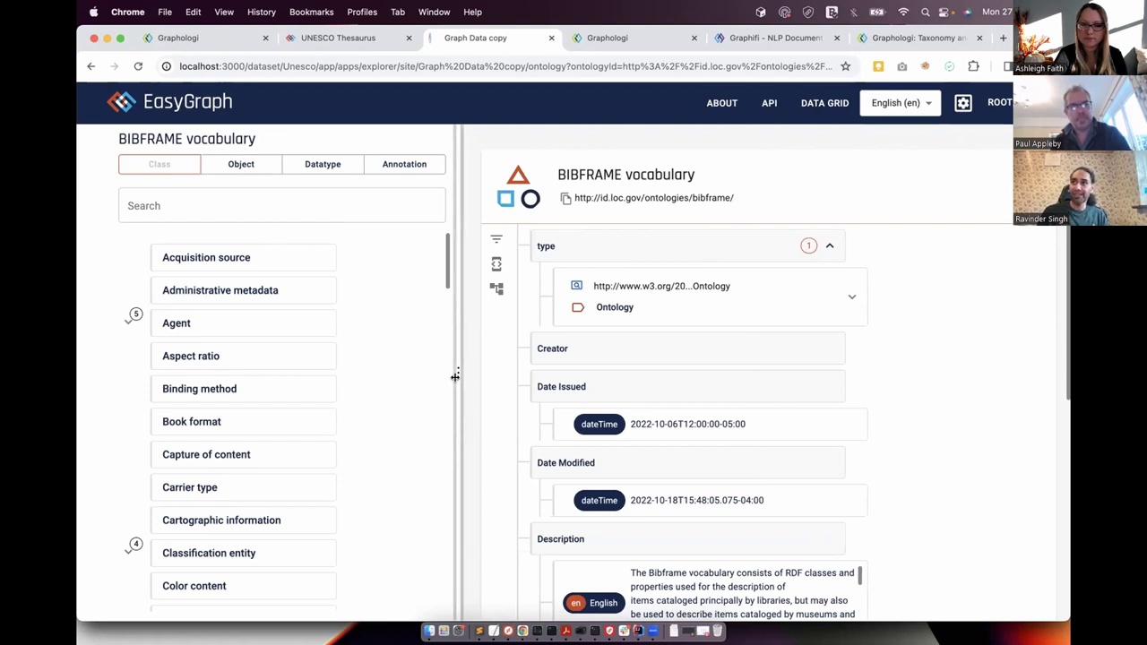
left_click(250, 325)
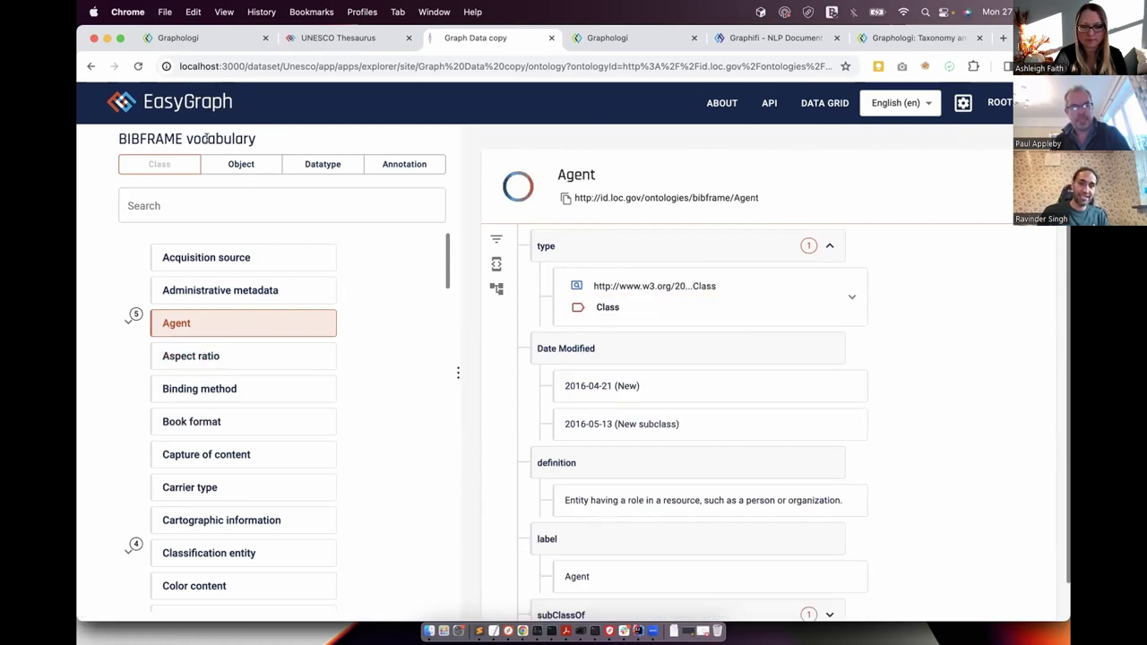
left_click(203, 111)
Examine the home page's Taxonomies cards, the Agricultral economics hierarchy graph, and the Person cards with their succession graph
scroll(330, 289, "down", 1)
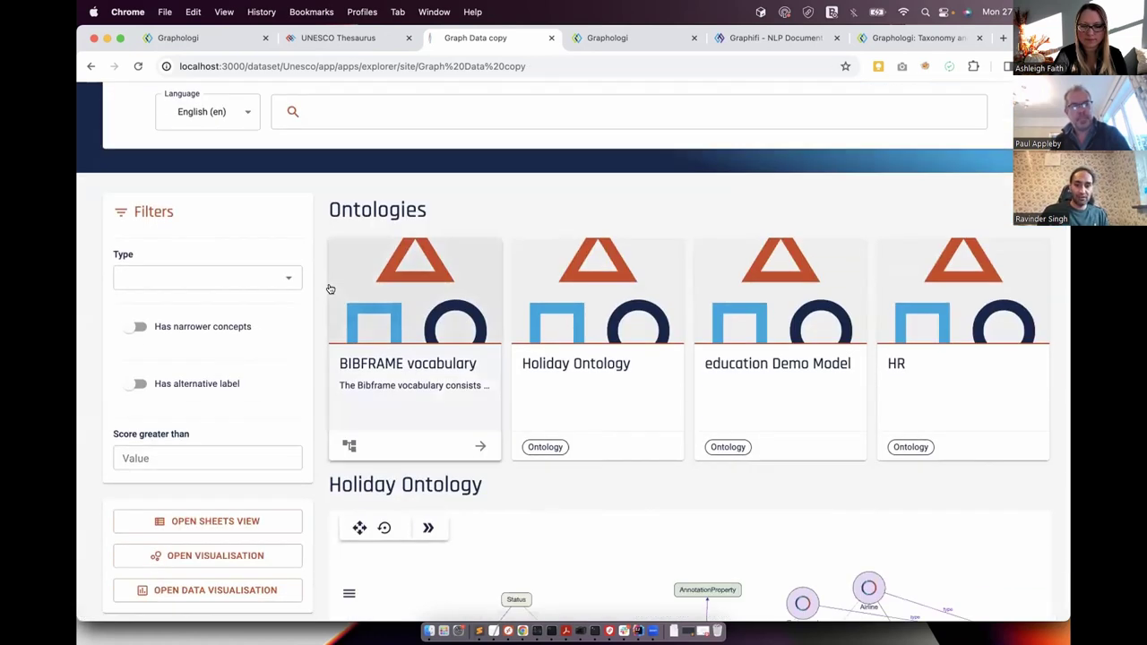
scroll(330, 288, "down", 10)
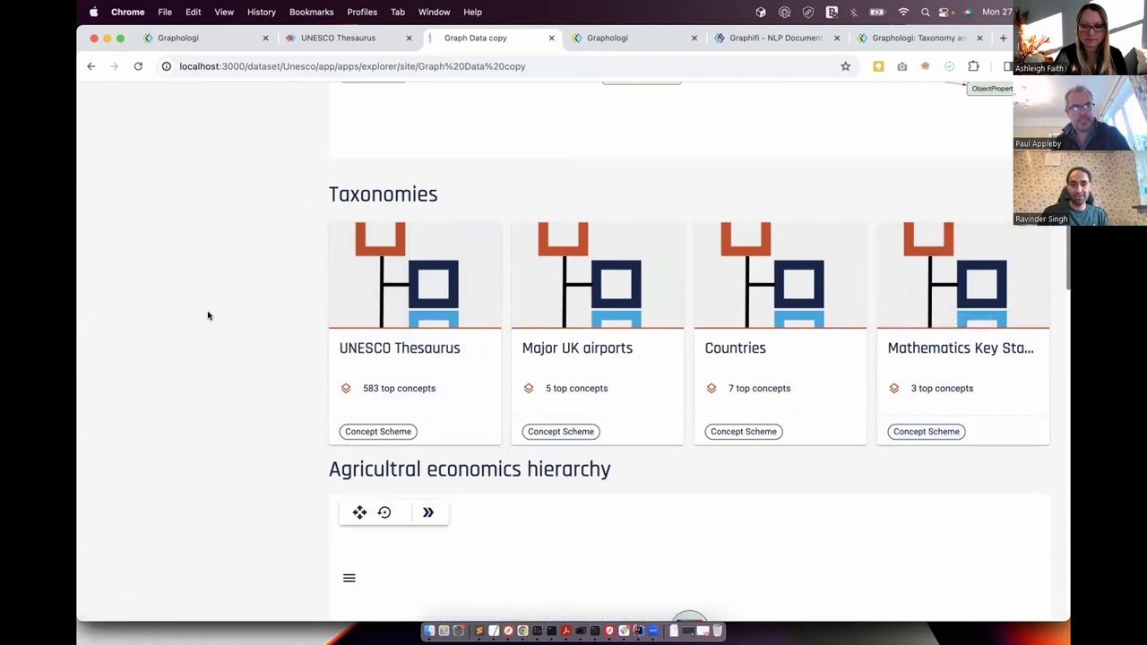
scroll(207, 315, "down", 5)
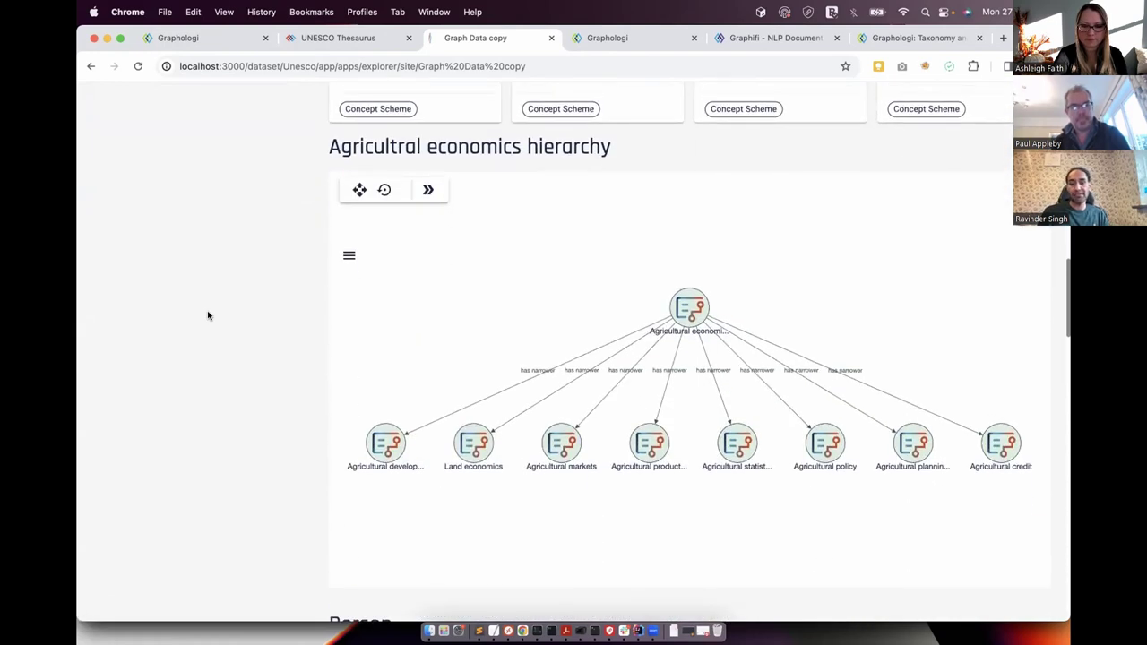
scroll(208, 316, "down", 5)
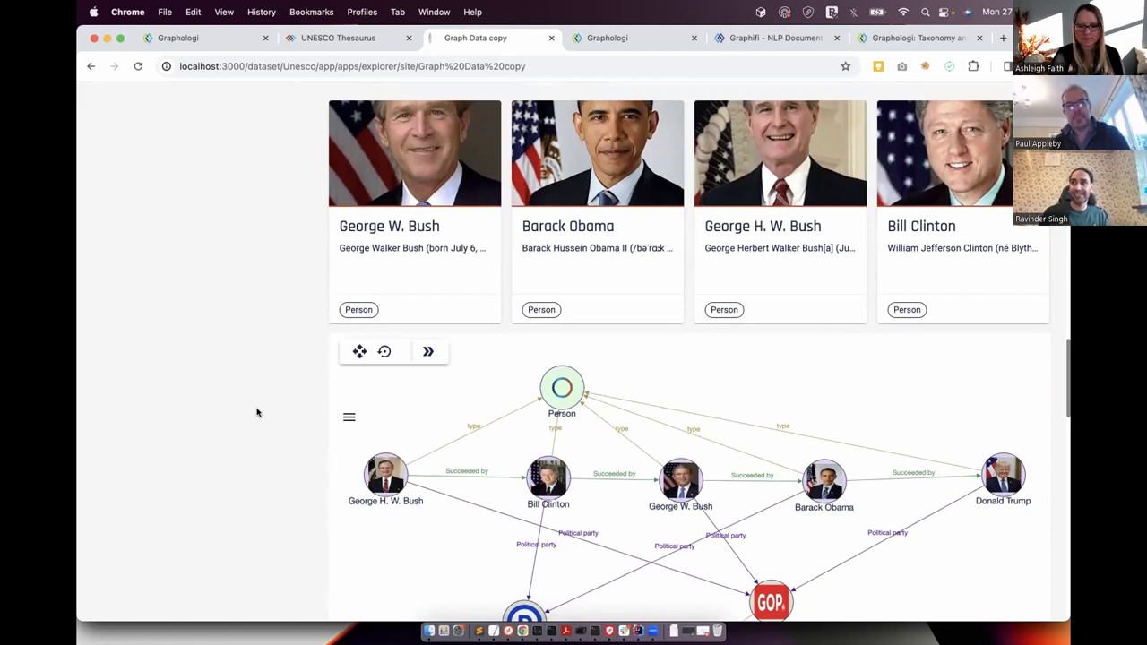
scroll(256, 413, "up", 1)
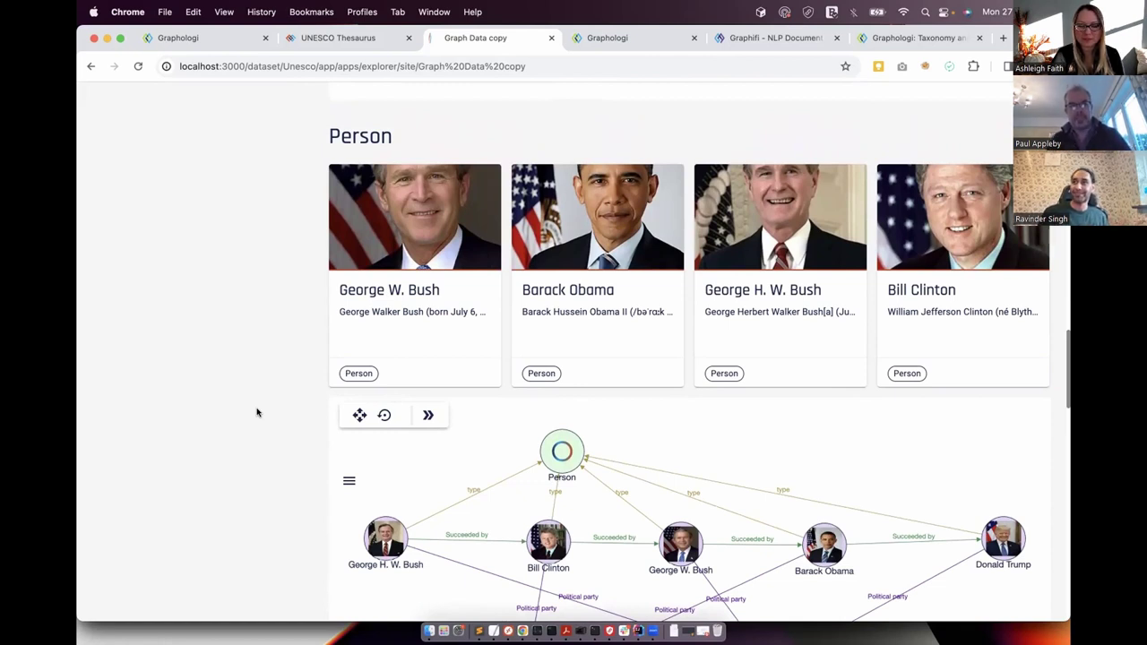
scroll(256, 412, "down", 2)
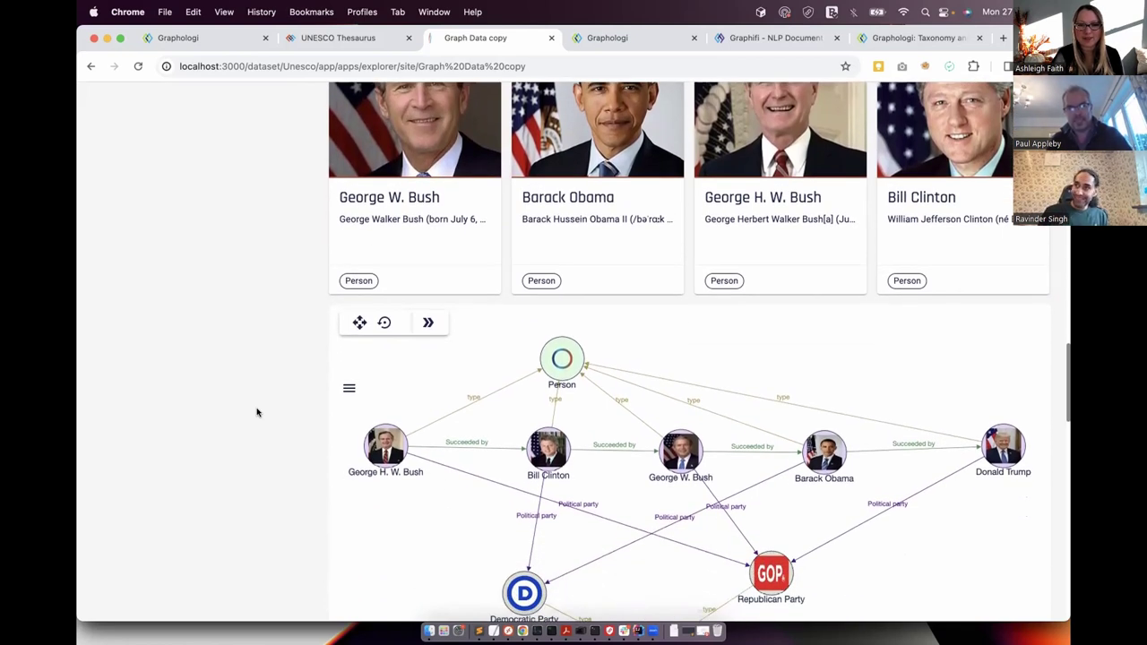
scroll(256, 413, "up", 2)
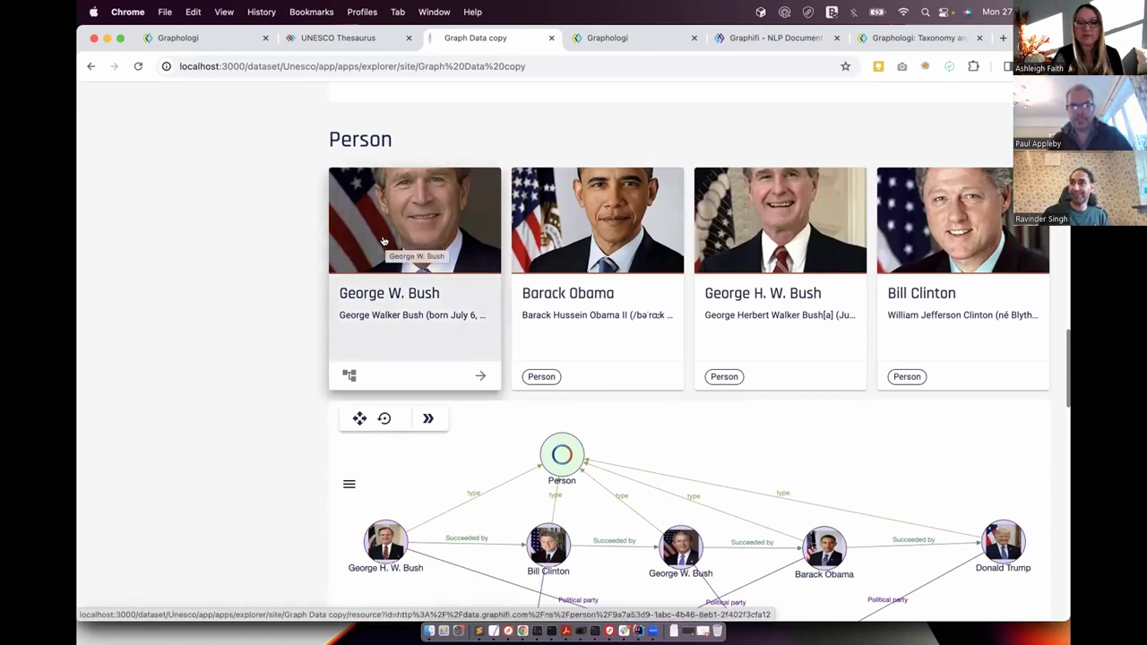
scroll(383, 242, "down", 4)
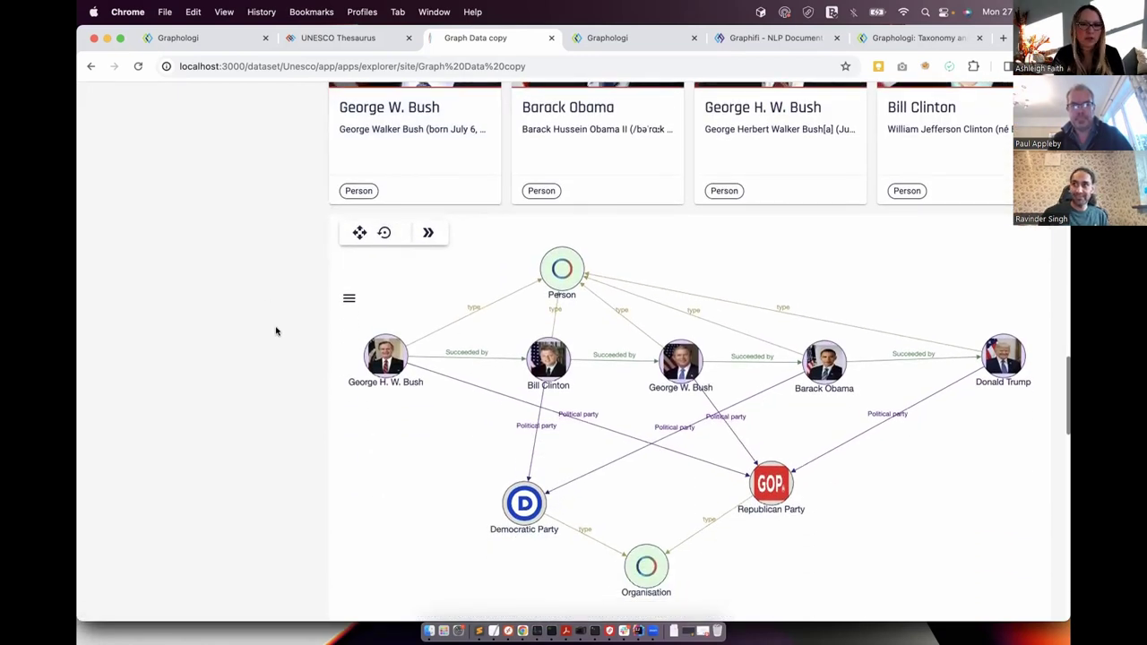
scroll(276, 332, "up", 2)
scroll(276, 332, "up", 5)
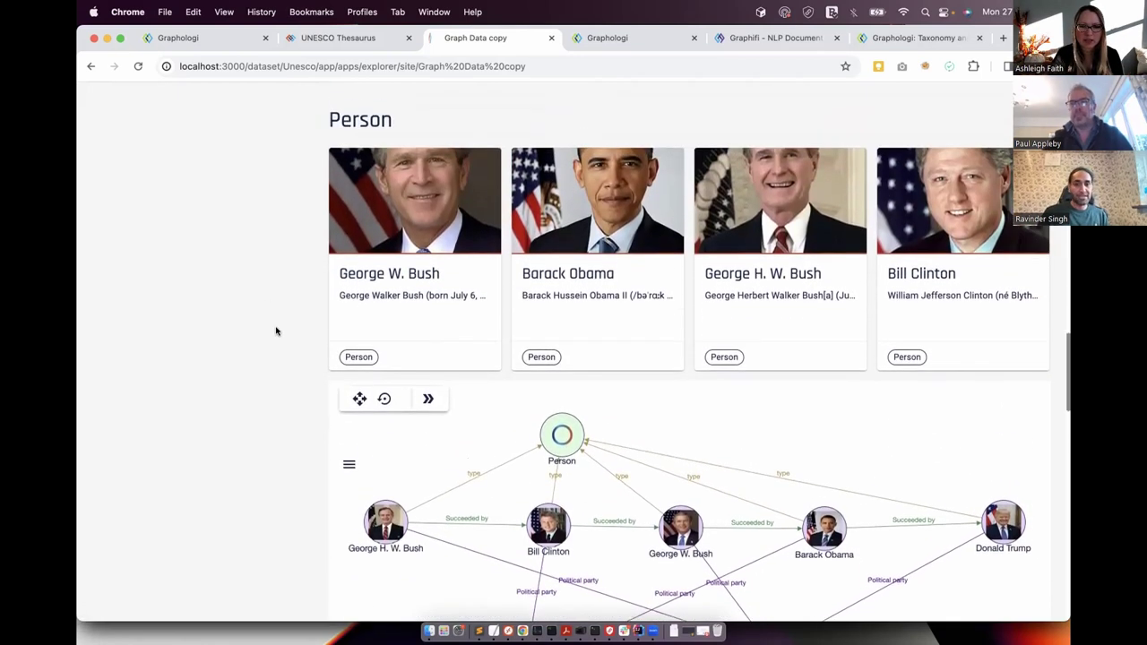
scroll(276, 332, "down", 2)
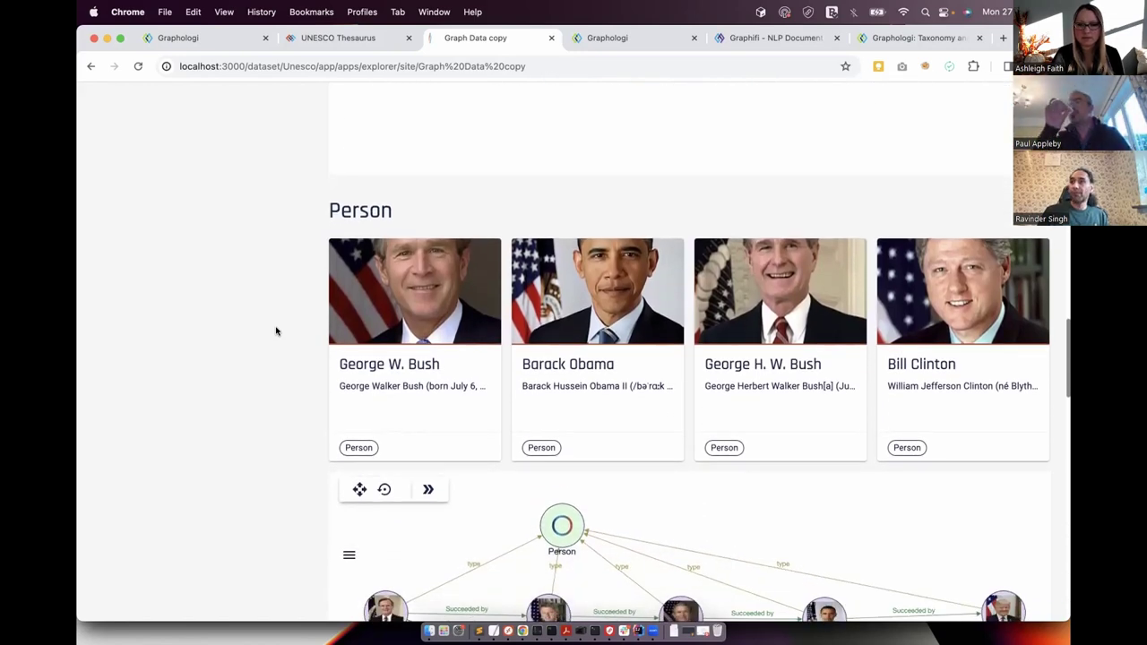
Examine the Top Concepts cards and the Data visualisation radar chart further down the home page
scroll(315, 330, "up", 15)
scroll(960, 247, "up", 5)
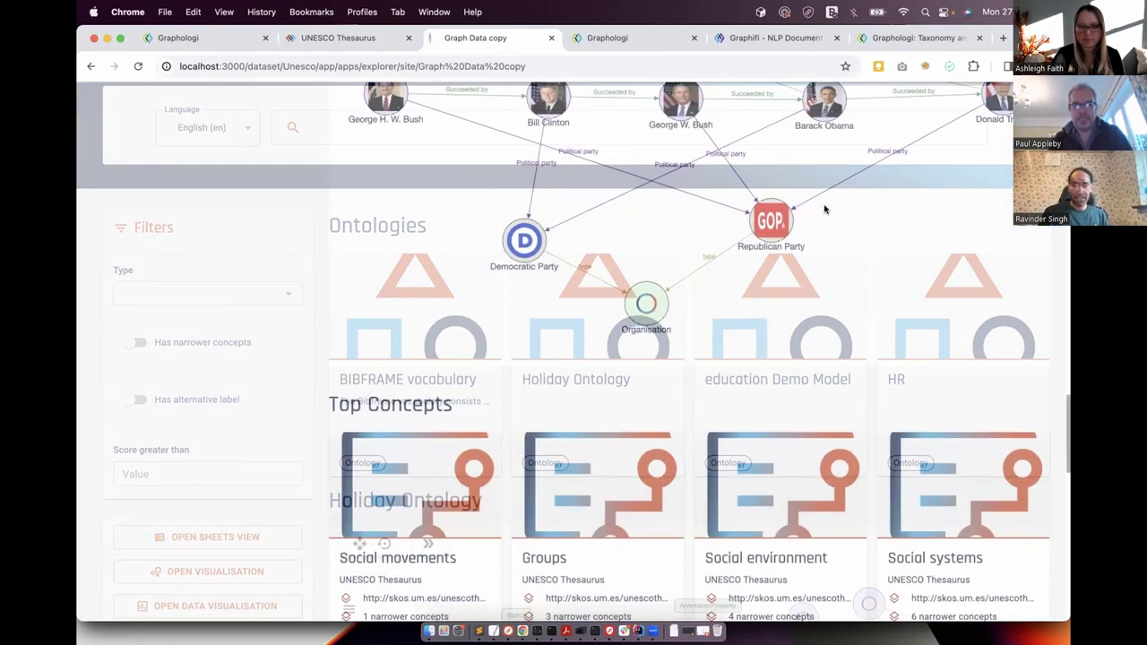
scroll(825, 210, "down", 2)
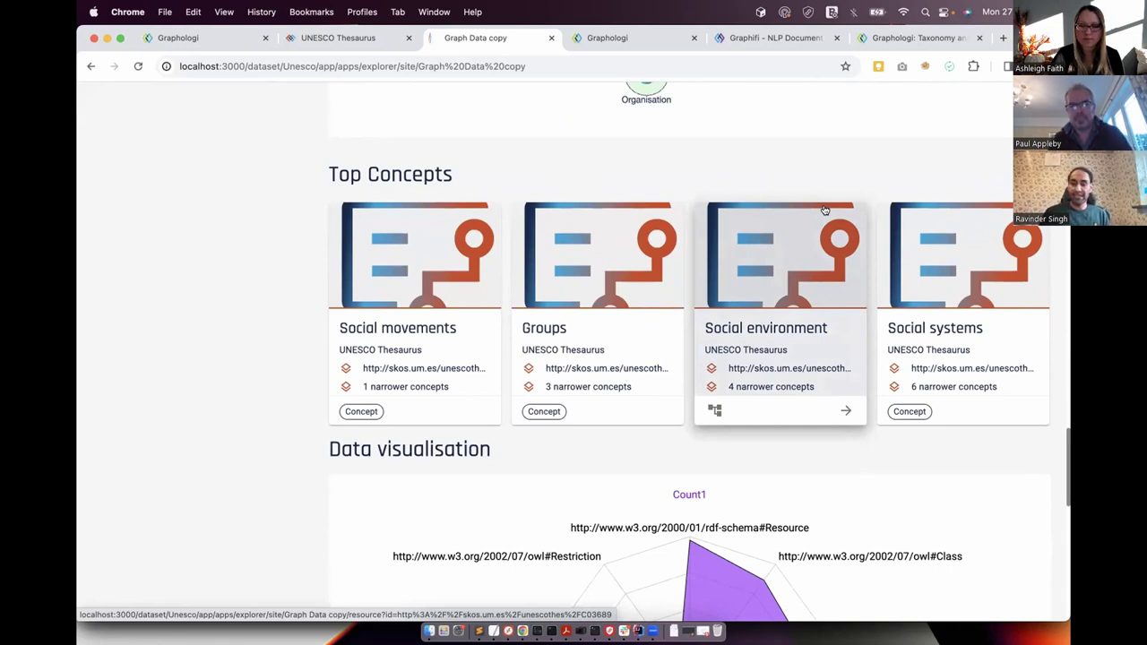
scroll(226, 401, "down", 5)
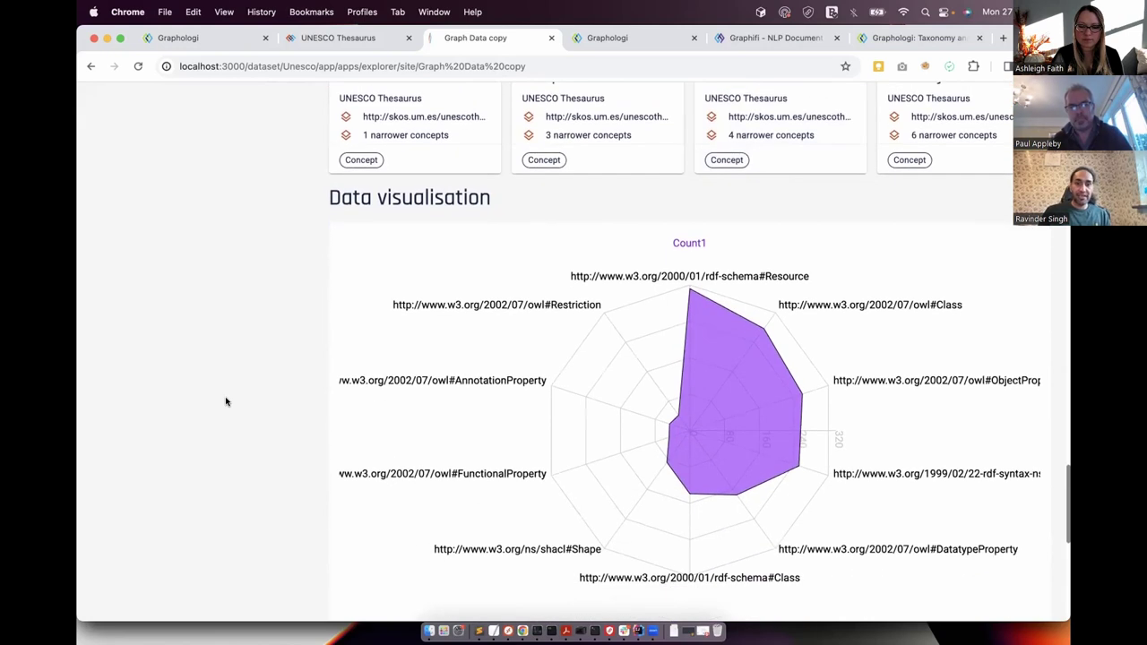
Open the data visualisation builder from the home page, load the saved "Bar chart" query and run it
scroll(226, 401, "down", 2)
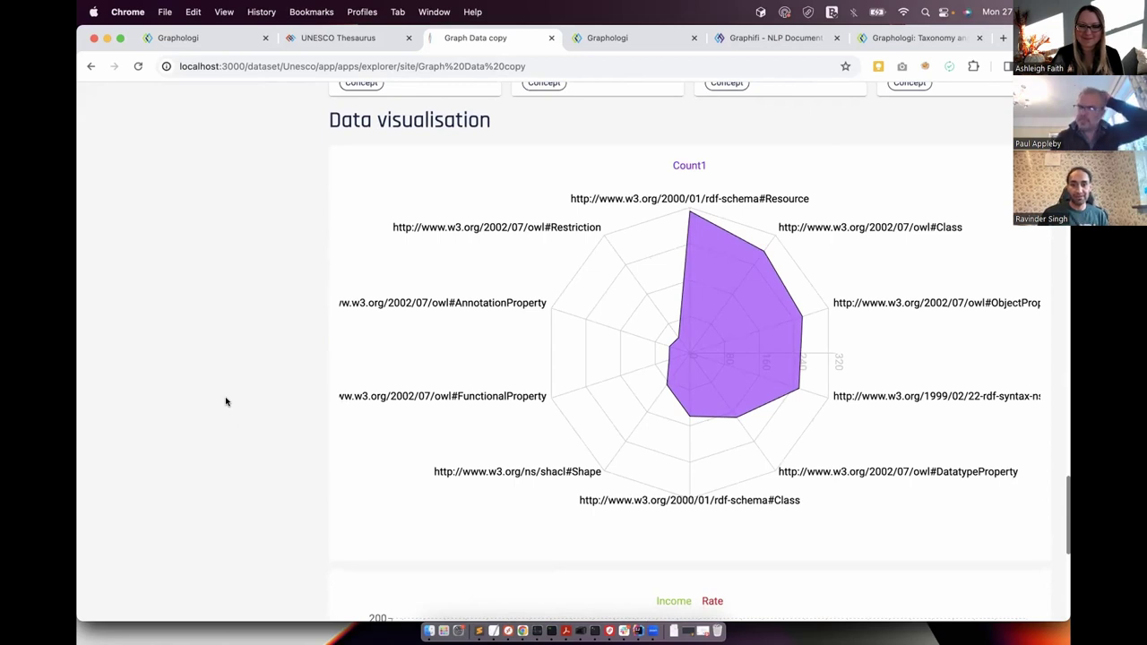
scroll(226, 402, "up", 15)
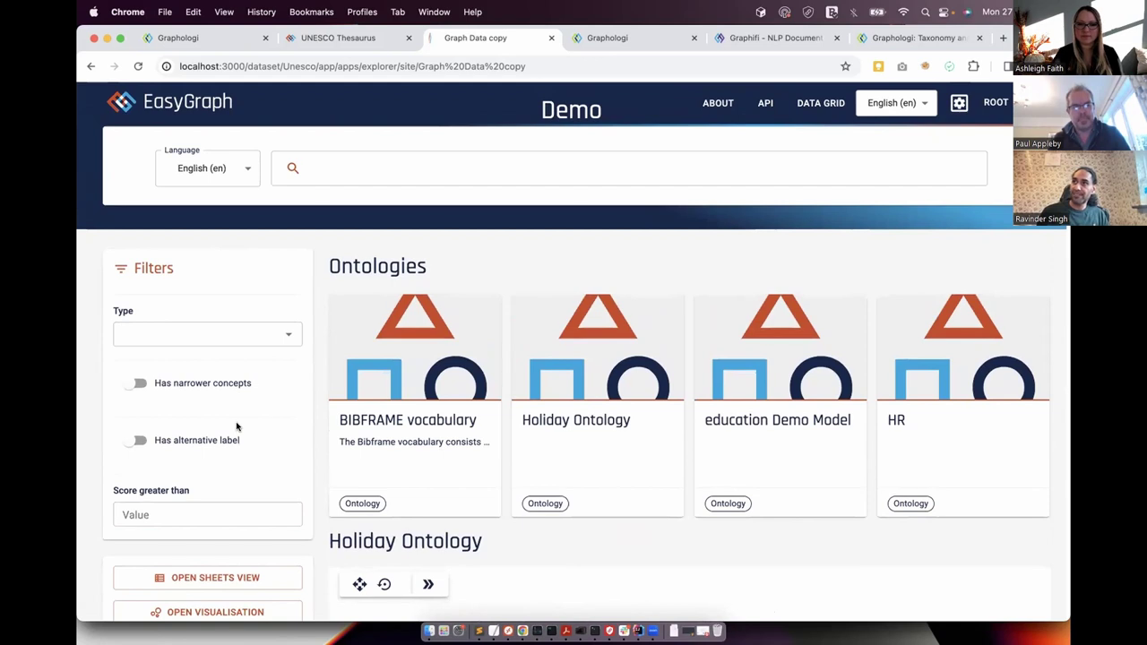
scroll(237, 427, "down", 5)
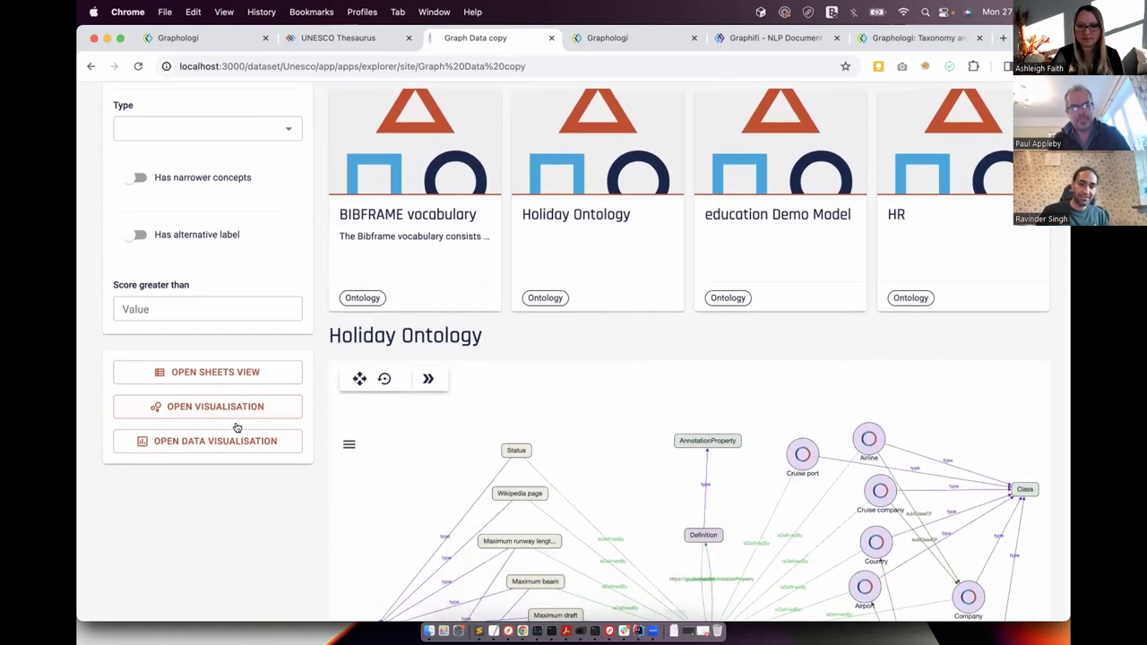
left_click(239, 428)
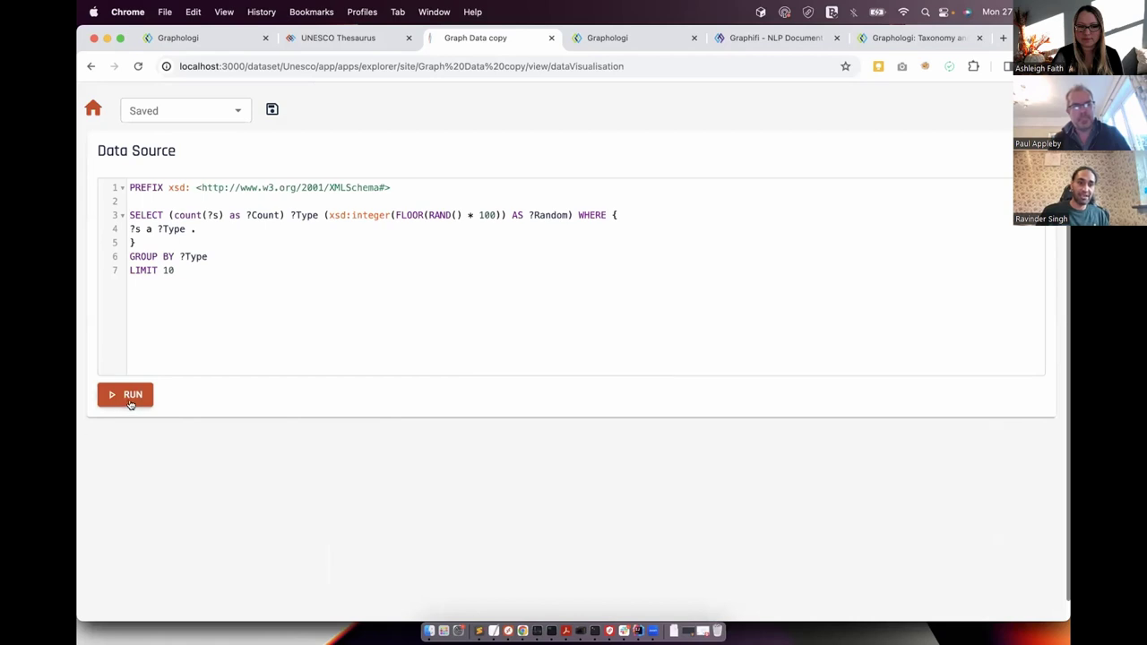
left_click(236, 113)
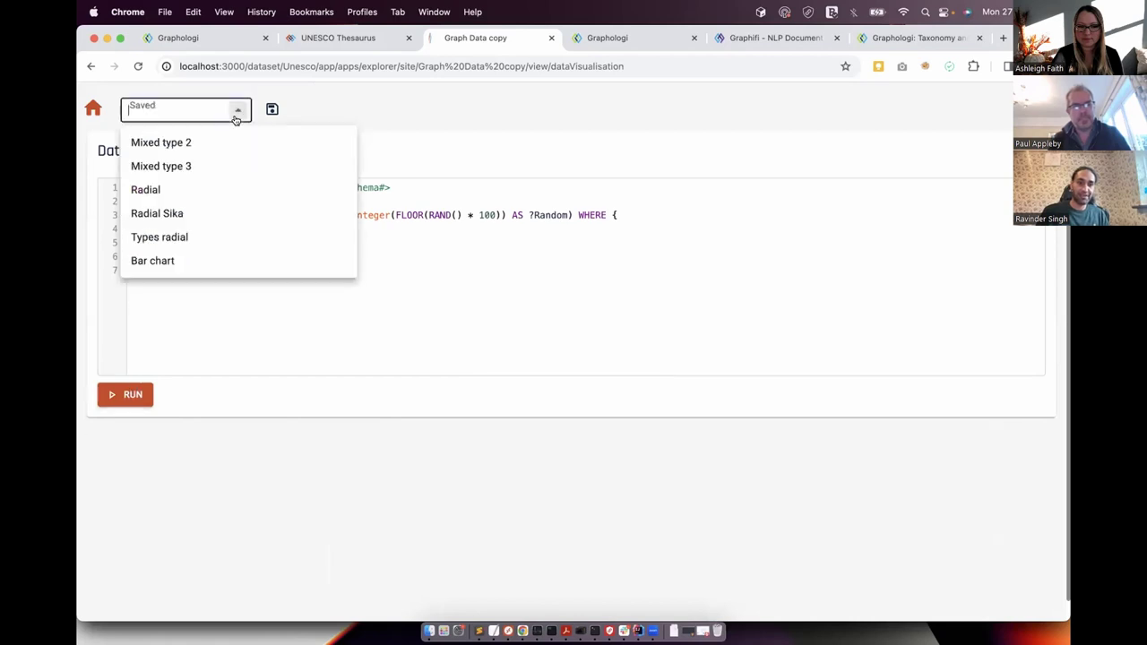
left_click(207, 261)
left_click(133, 395)
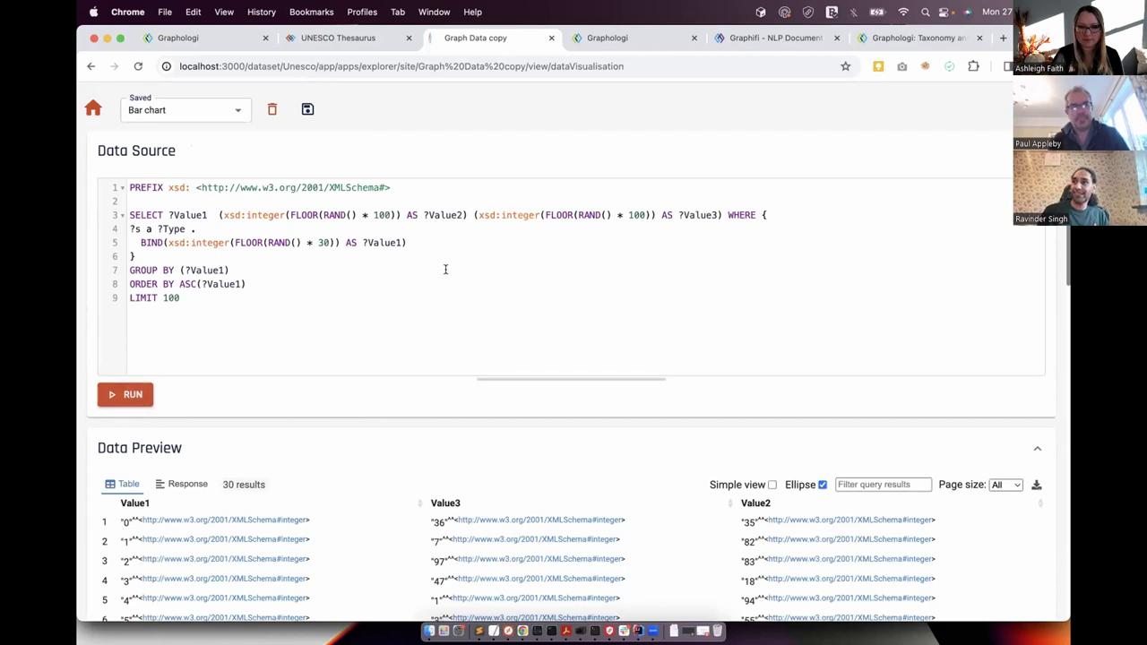
Review the Bar chart's query results table and chart preview, and expand the visualisation preview's settings
scroll(445, 269, "down", 5)
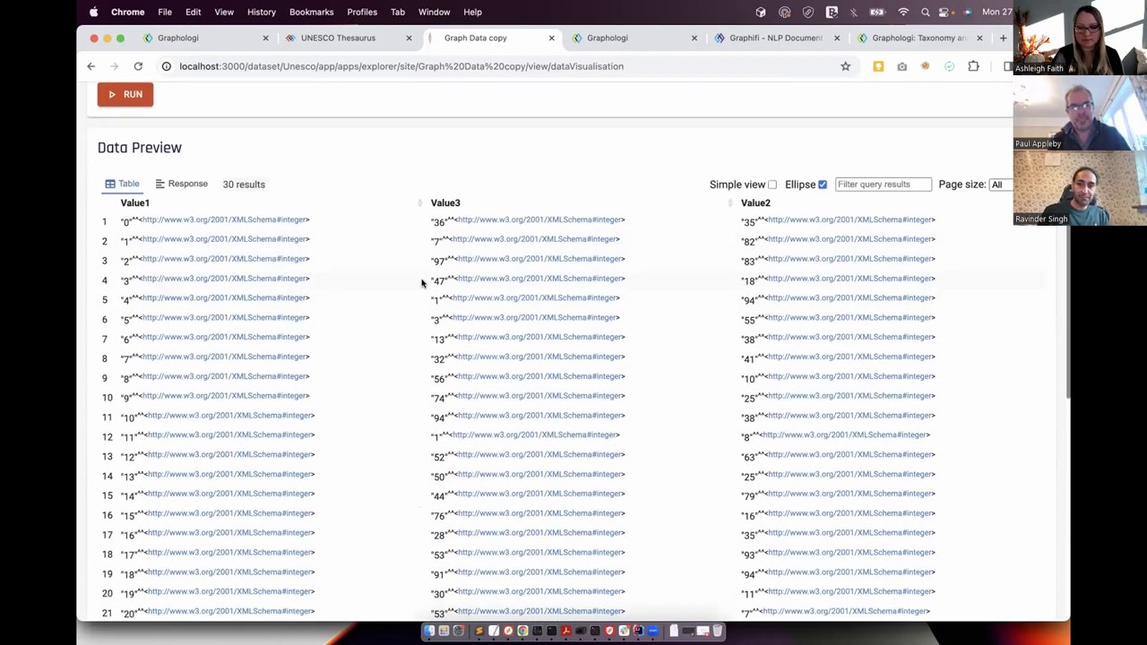
left_click(619, 289)
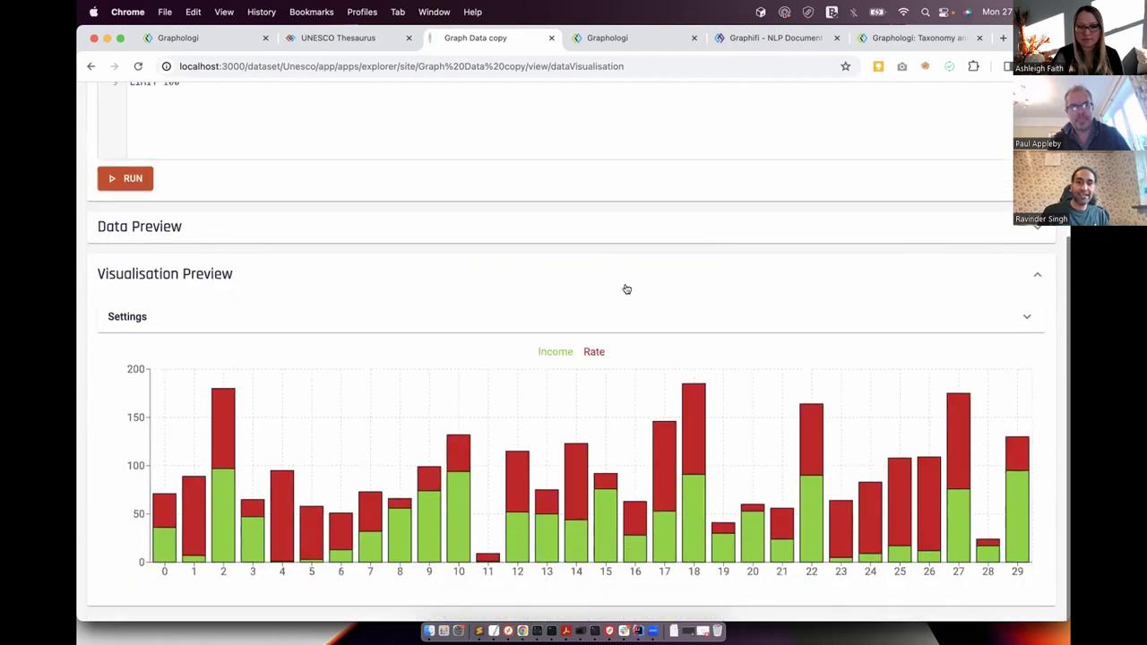
left_click(1026, 319)
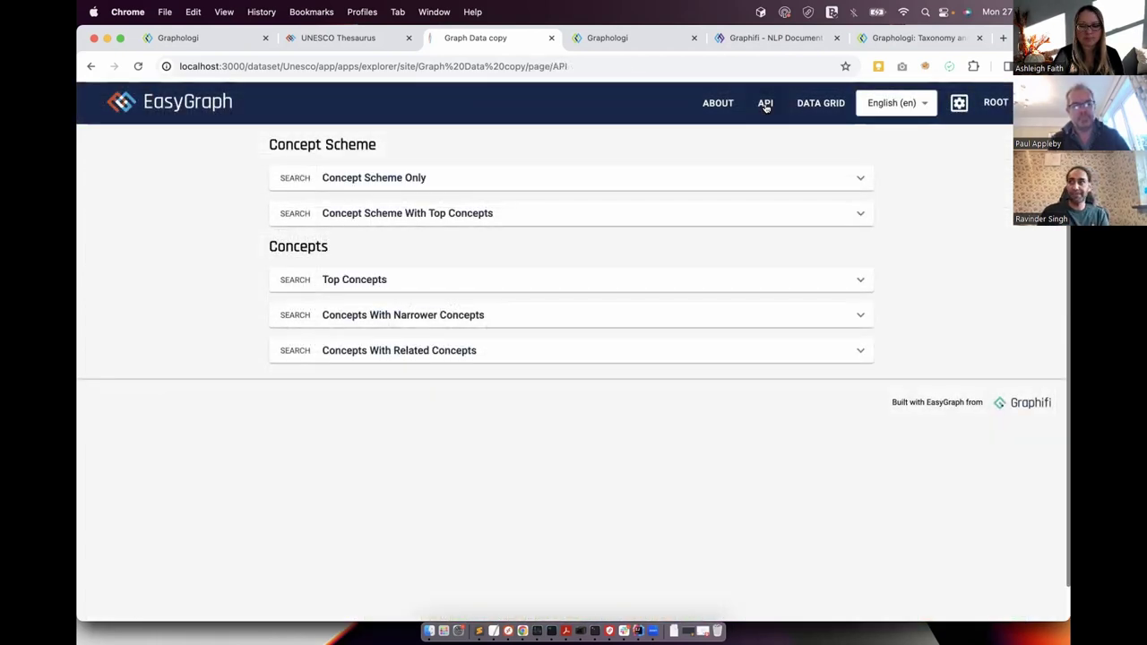
On the API page, run the "Concept Scheme Only" search and review its response body and GET request URL
left_click(861, 181)
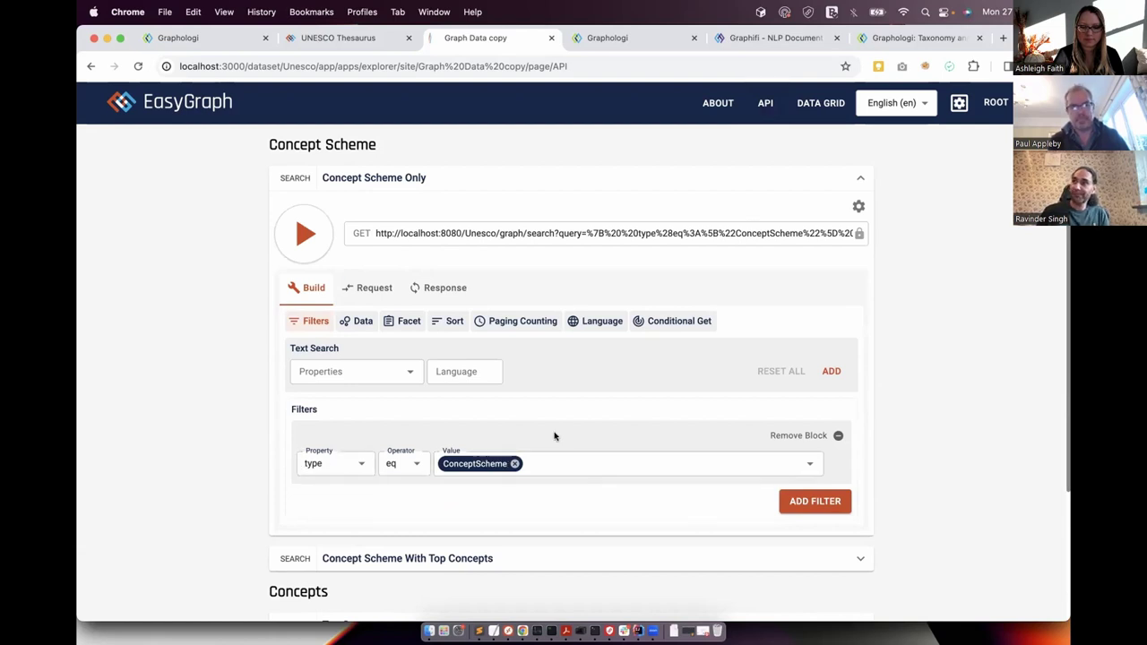
left_click(312, 240)
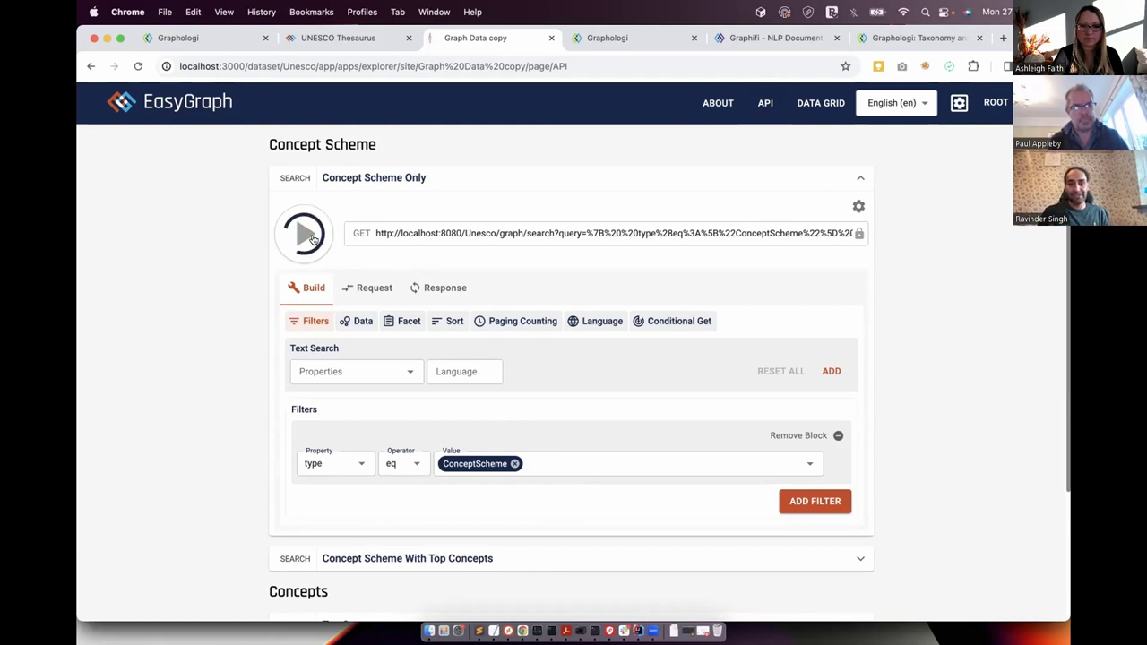
scroll(596, 337, "down", 3)
scroll(596, 338, "down", 5)
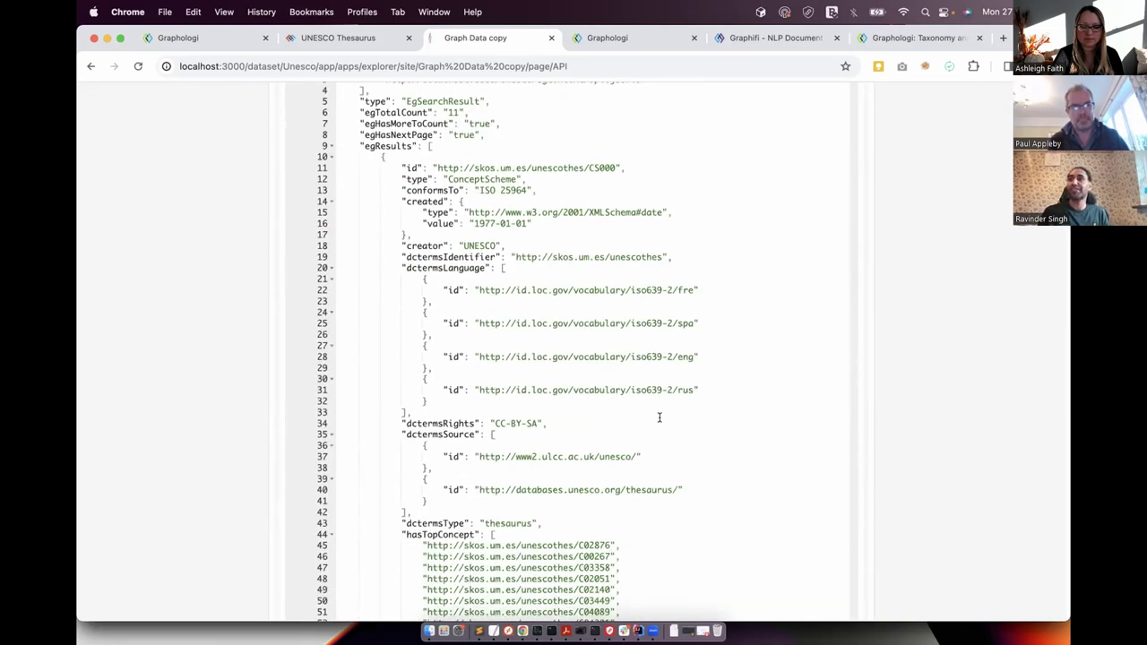
scroll(659, 417, "up", 8)
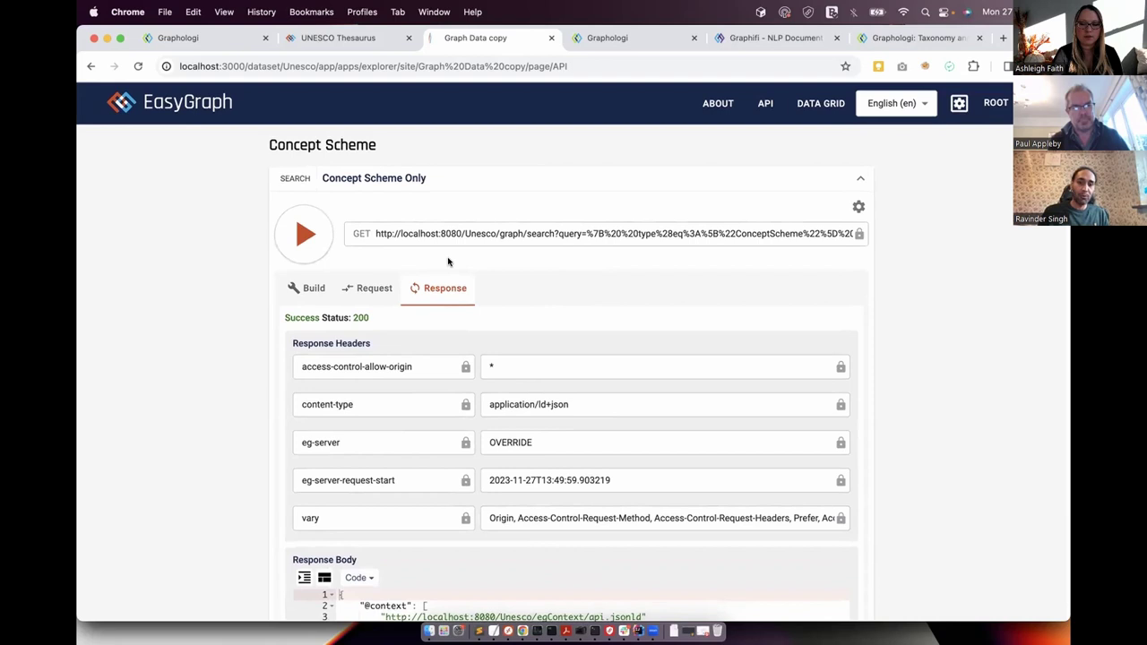
left_click(468, 232)
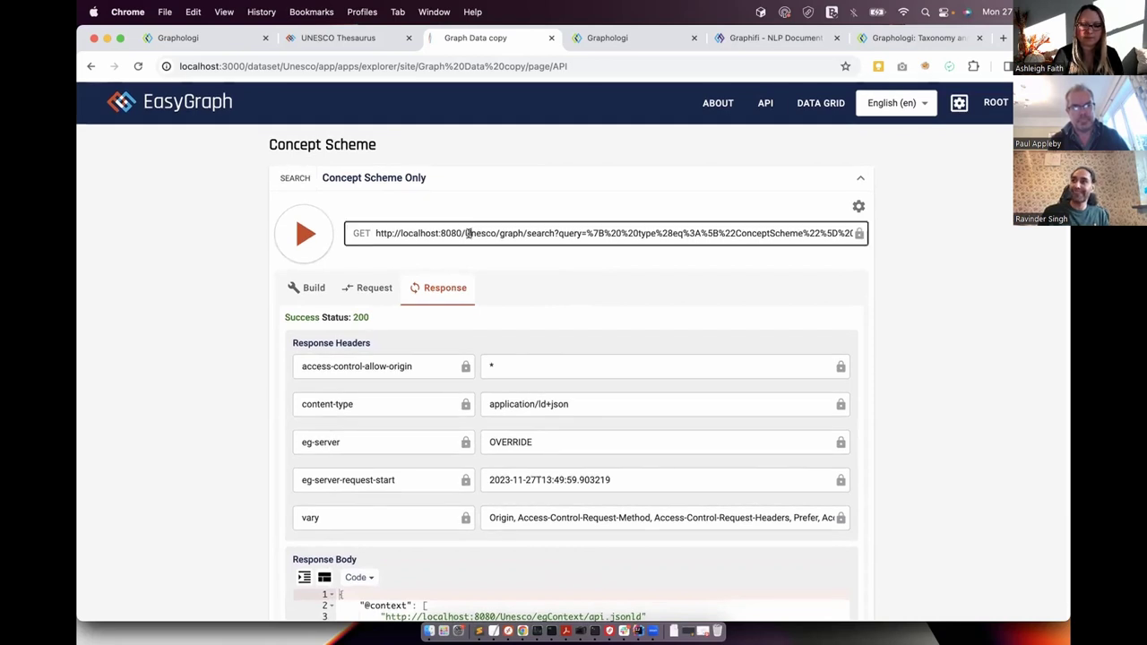